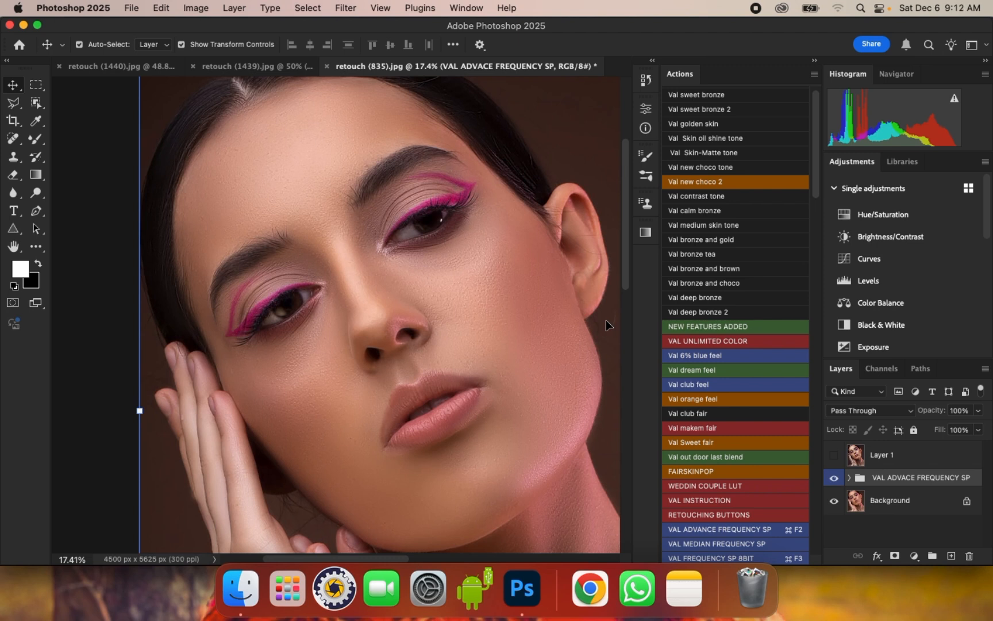
- Toggle the visibility of the VAL ADVACE FREQUENCY SP group to compare the portrait's skin before and after retouching
click(834, 479)
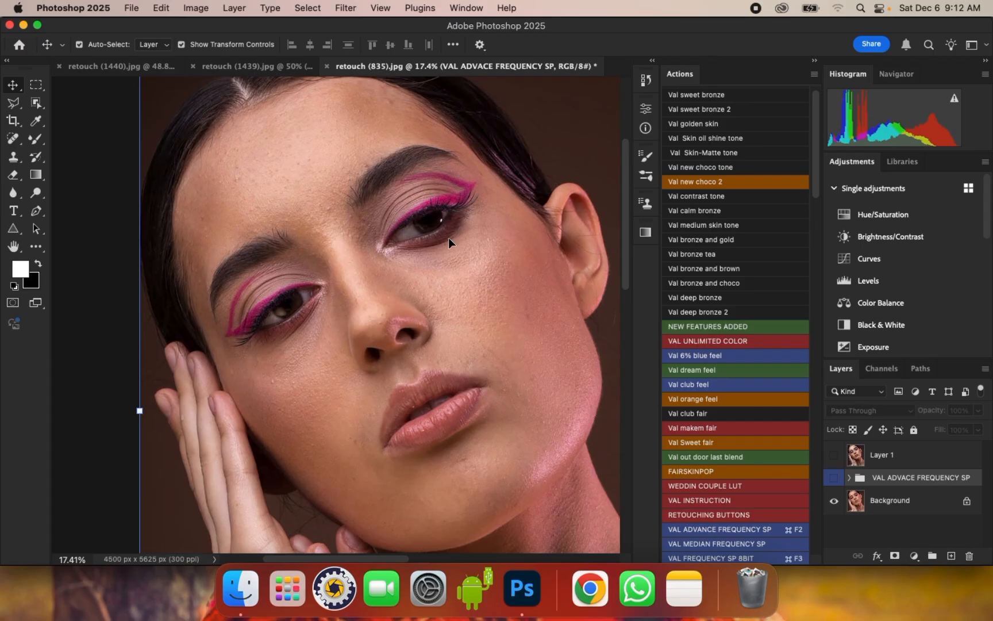
scroll(448, 237, up, 1)
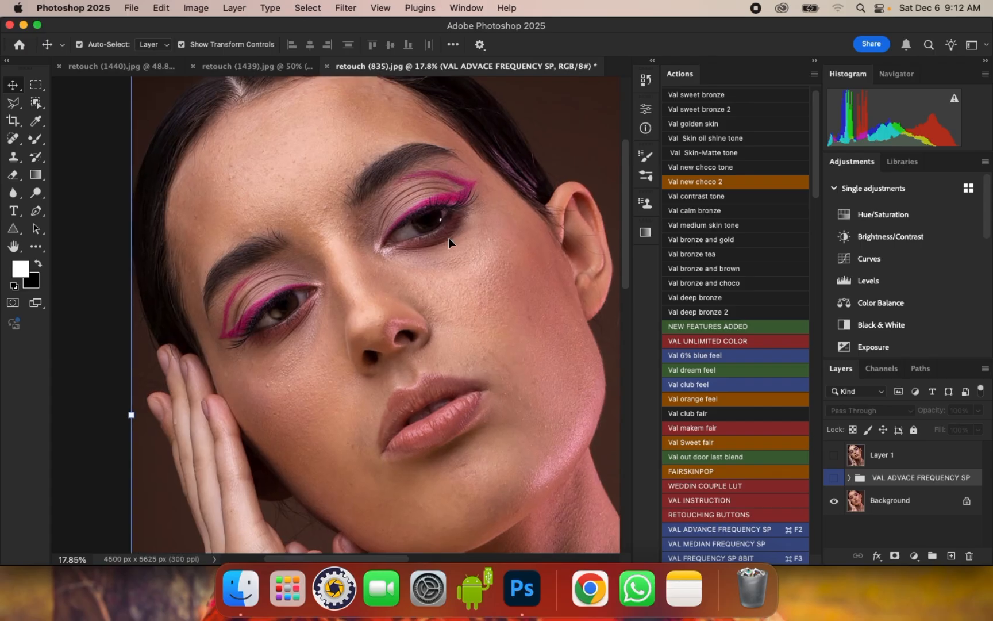
click(834, 478)
click(834, 479)
click(834, 479)
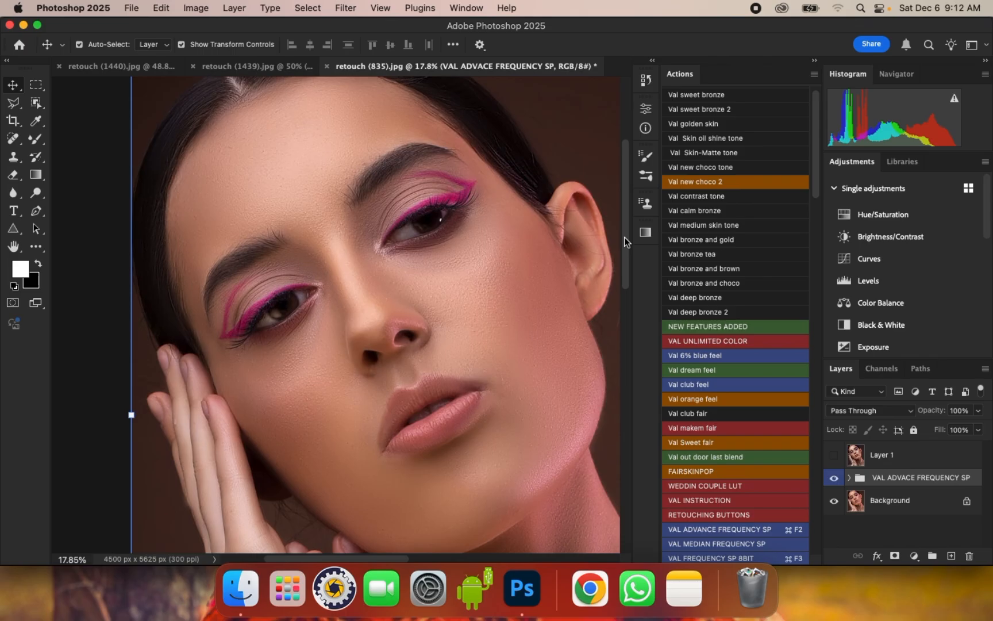
mouse_move(819, 110)
mouse_down()
mouse_move(814, 437)
mouse_move(822, 102)
mouse_move(816, 471)
mouse_move(828, 119)
mouse_move(820, 86)
mouse_move(816, 455)
mouse_move(834, 235)
mouse_up()
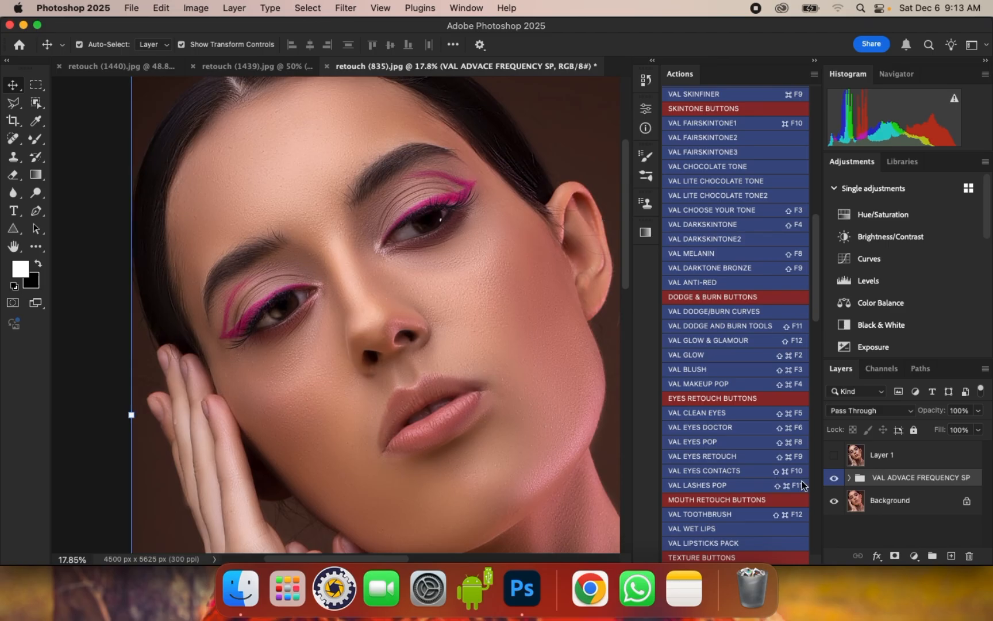
click(833, 478)
click(833, 479)
click(834, 478)
click(834, 479)
click(833, 479)
click(834, 478)
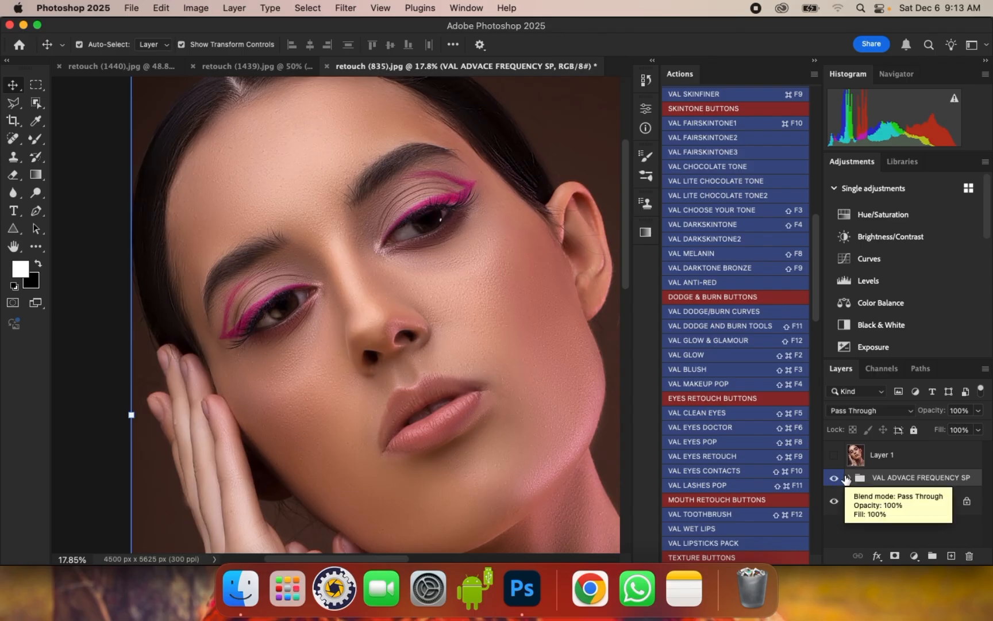
- Merge the VAL ADVACE FREQUENCY SP group into a single layer and duplicate that layer
key(super)
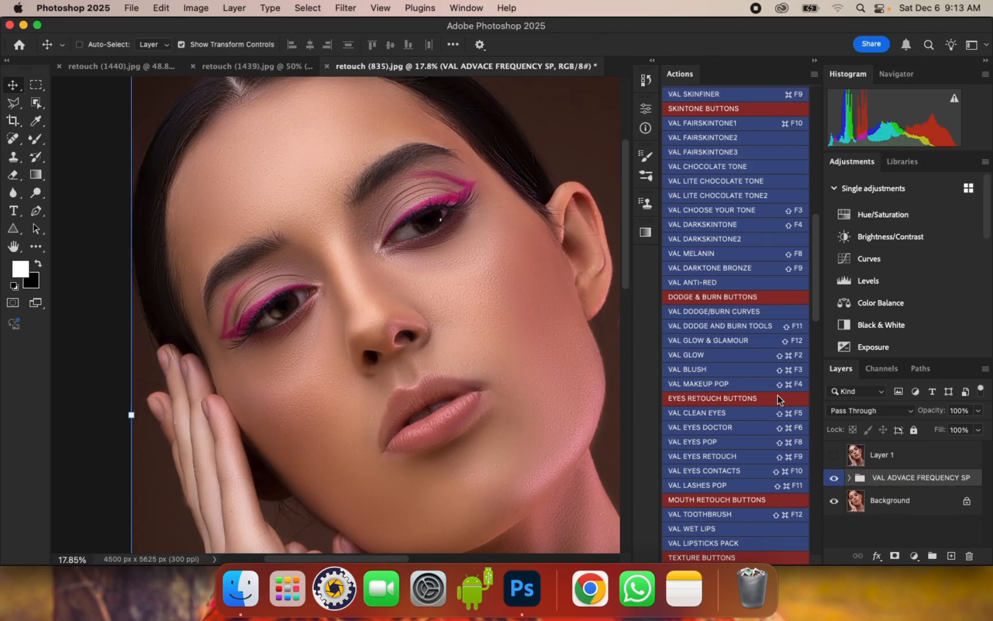
key(super+e)
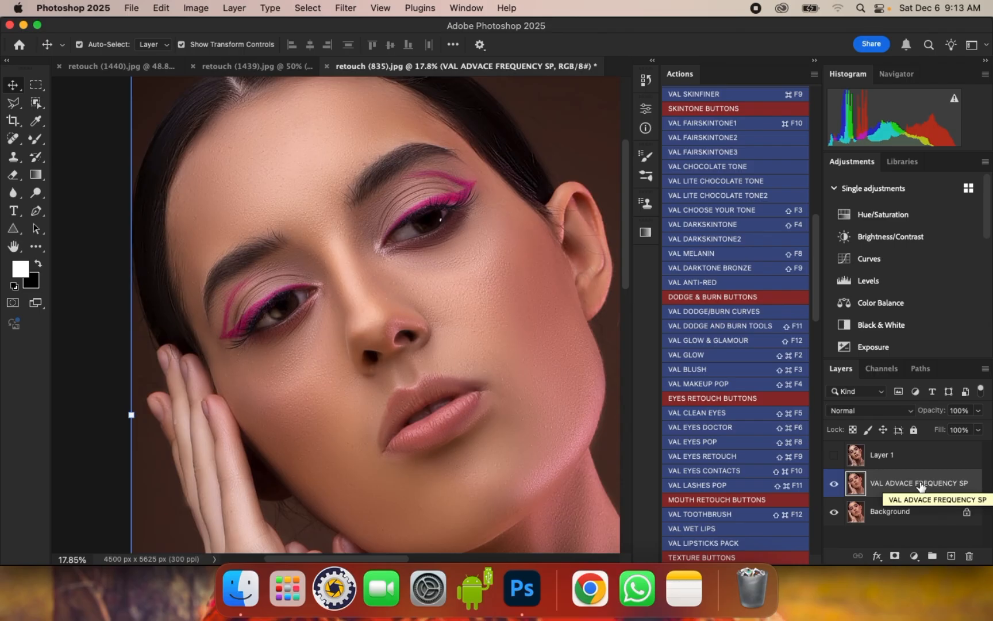
key(super+j)
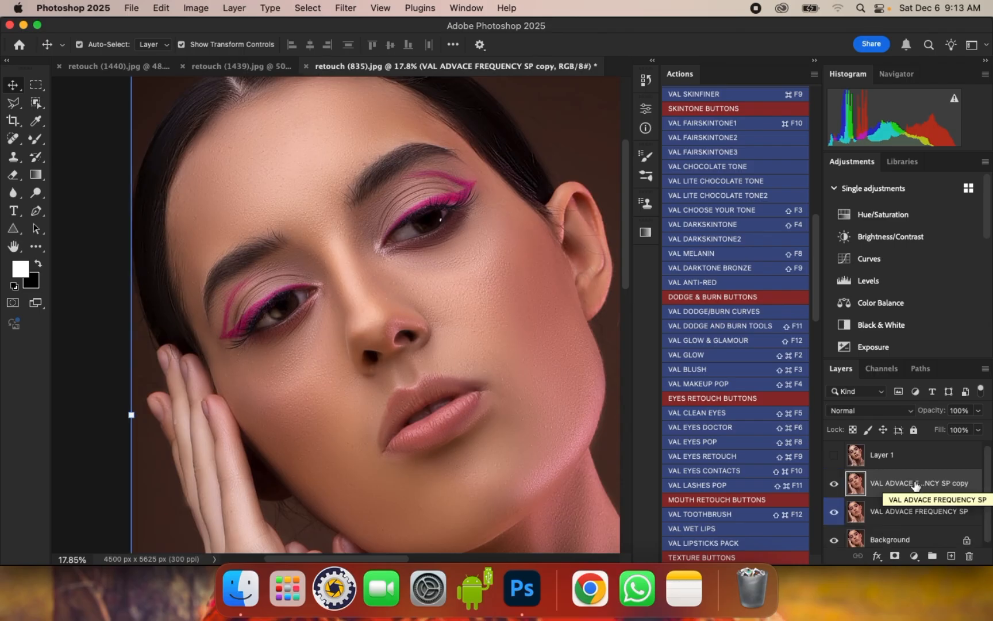
- Open the Camera Raw Filter on the duplicated layer with a side-by-side Before/After preview
scroll(454, 274, down, 3)
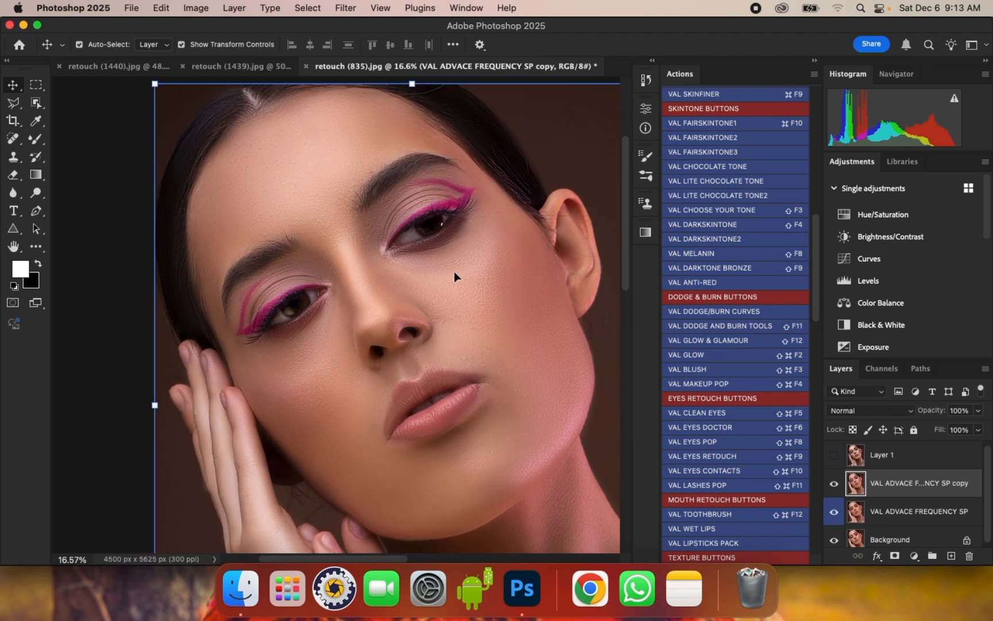
scroll(541, 428, up, 2)
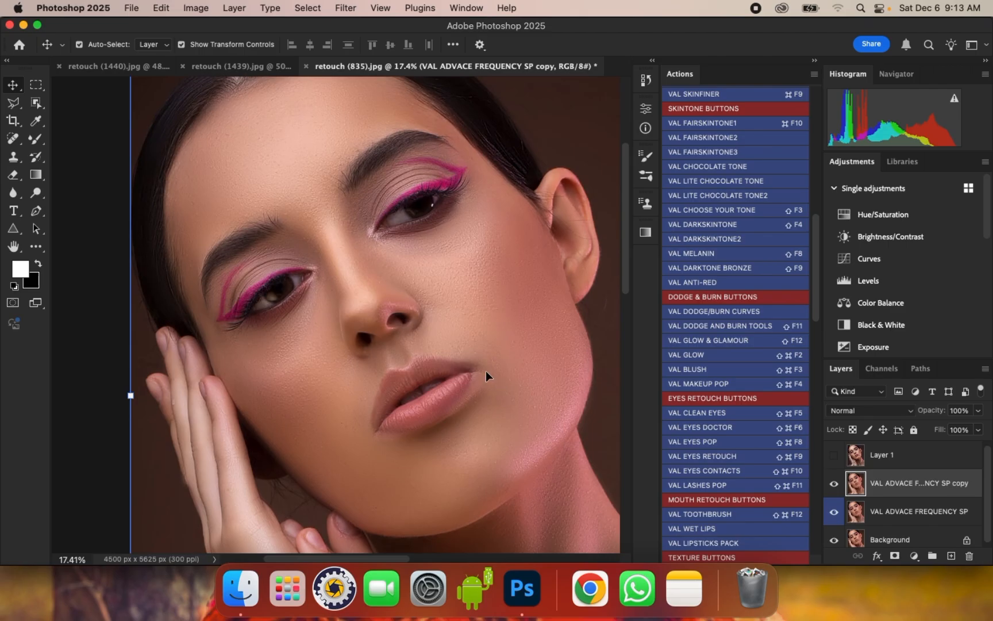
click(344, 9)
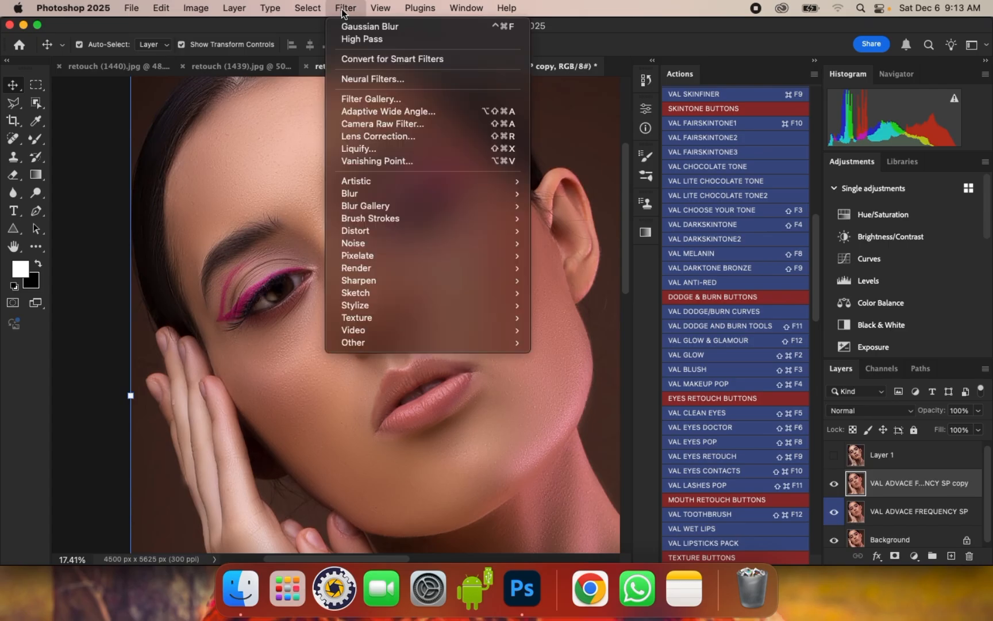
click(391, 126)
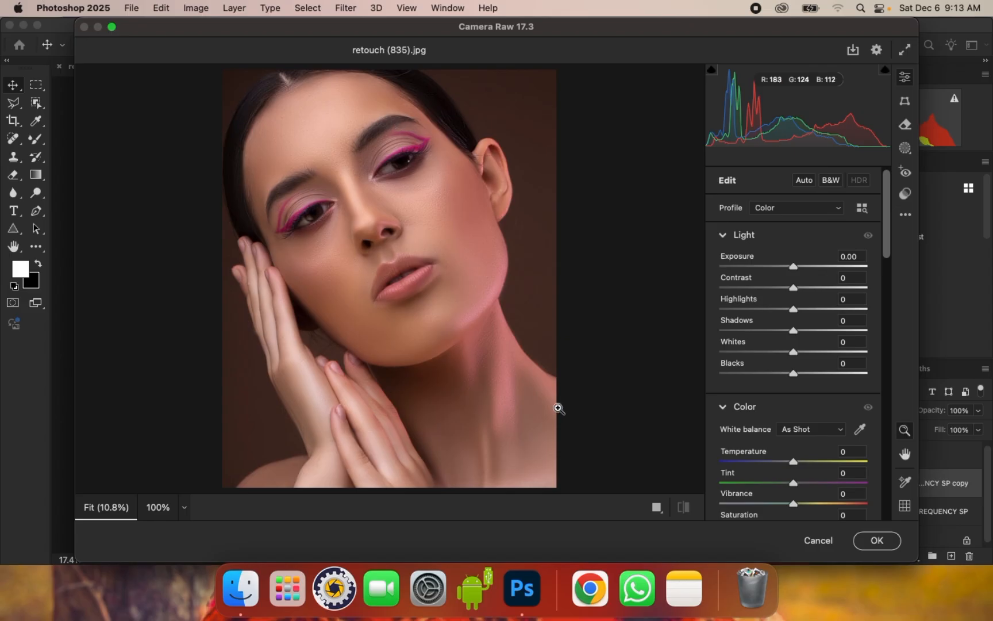
click(656, 507)
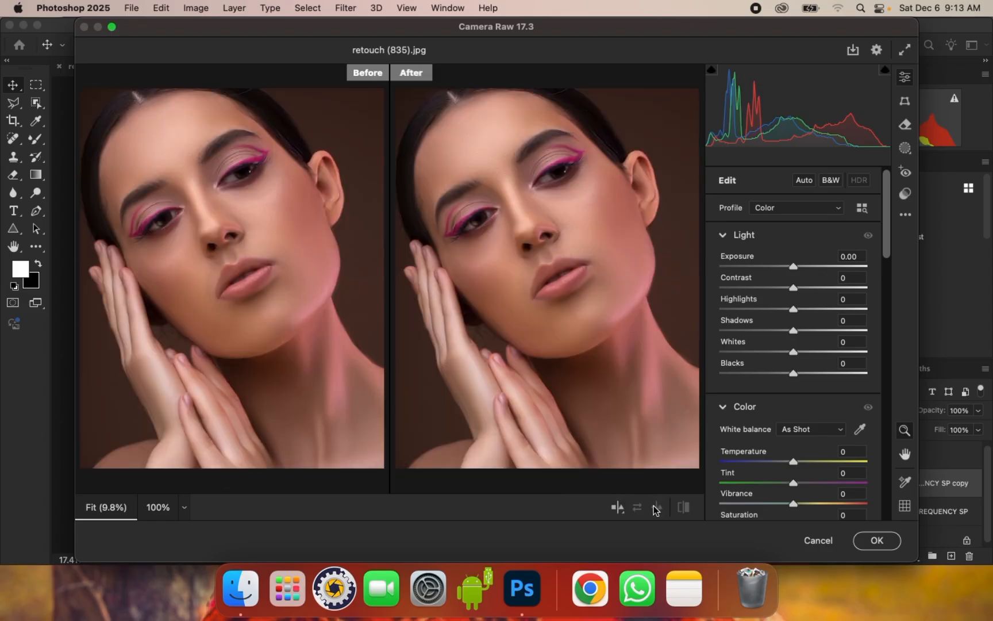
- Apply the Enhance Portrait preset from the Adaptive: Portrait presets, with the preview enlarged to 12.5% on the face
click(905, 196)
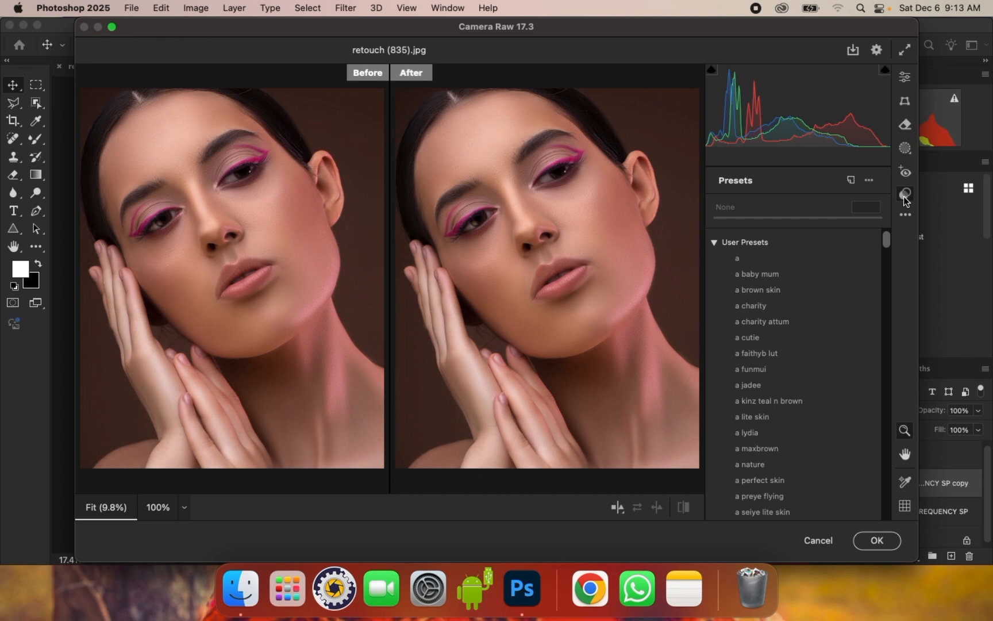
click(715, 243)
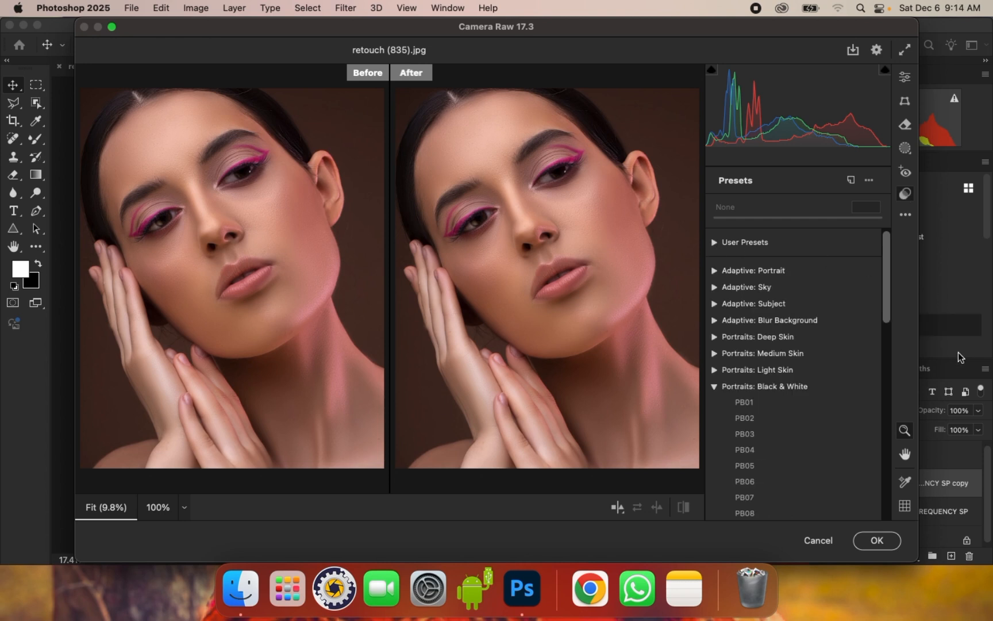
click(715, 271)
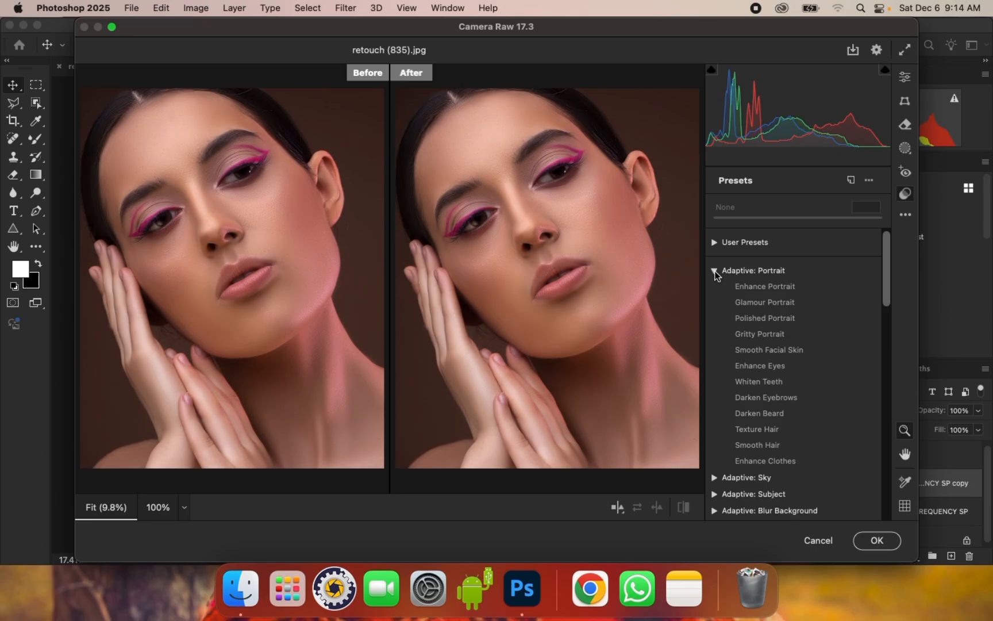
key(super+equal)
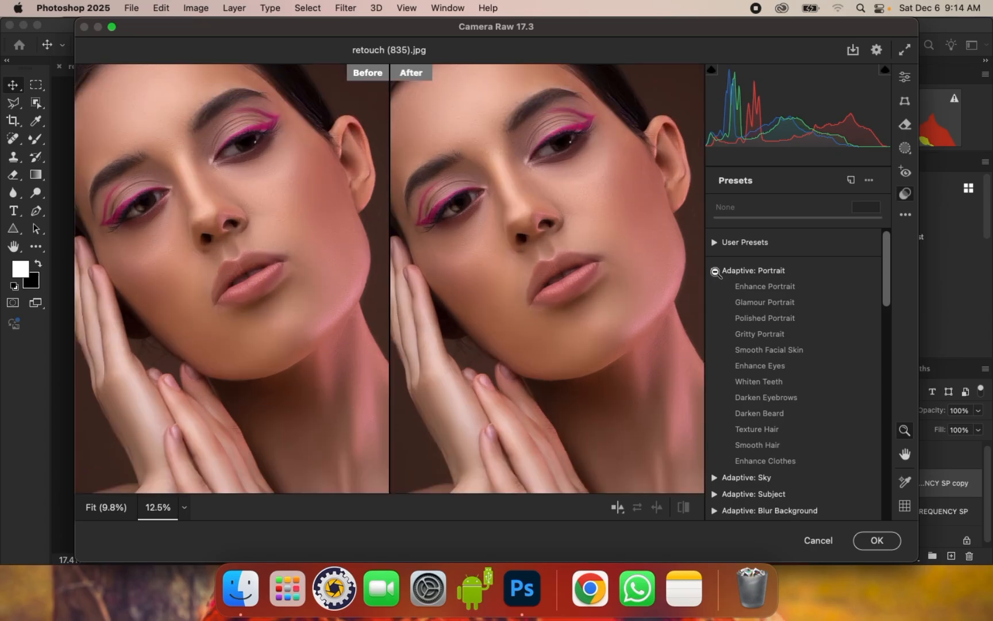
key(space)
drag(627, 249, 639, 282)
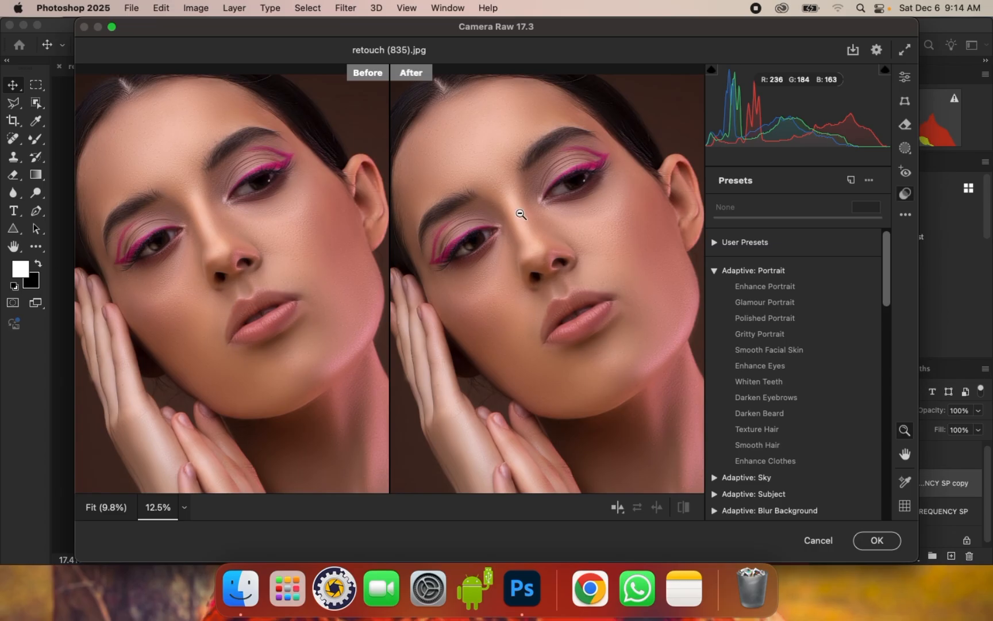
click(782, 287)
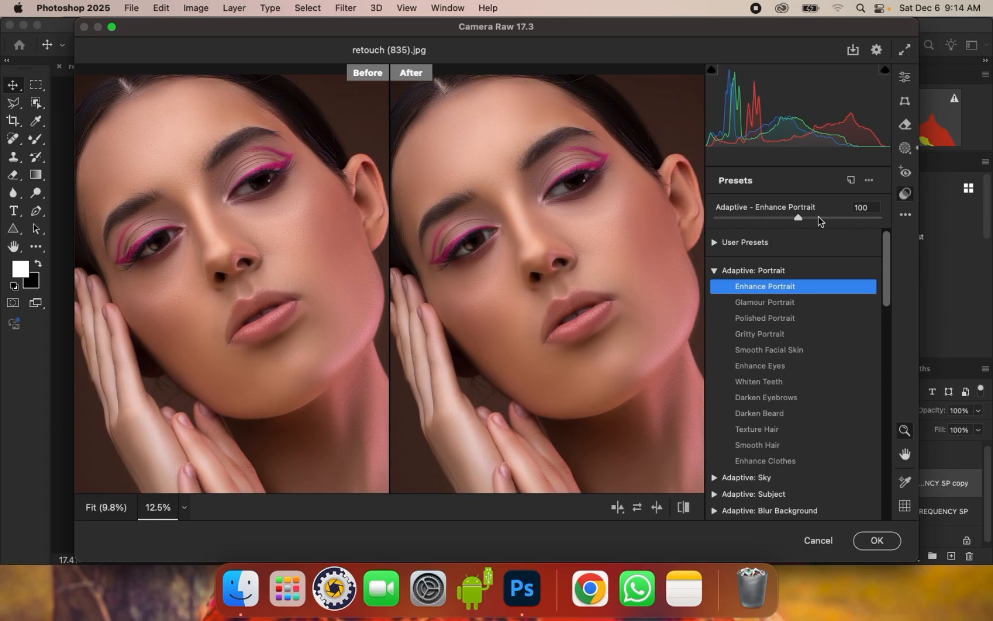
- Apply the Glamour Portrait and Whiten Teeth adaptive presets, raising the amount of each above 100
click(766, 303)
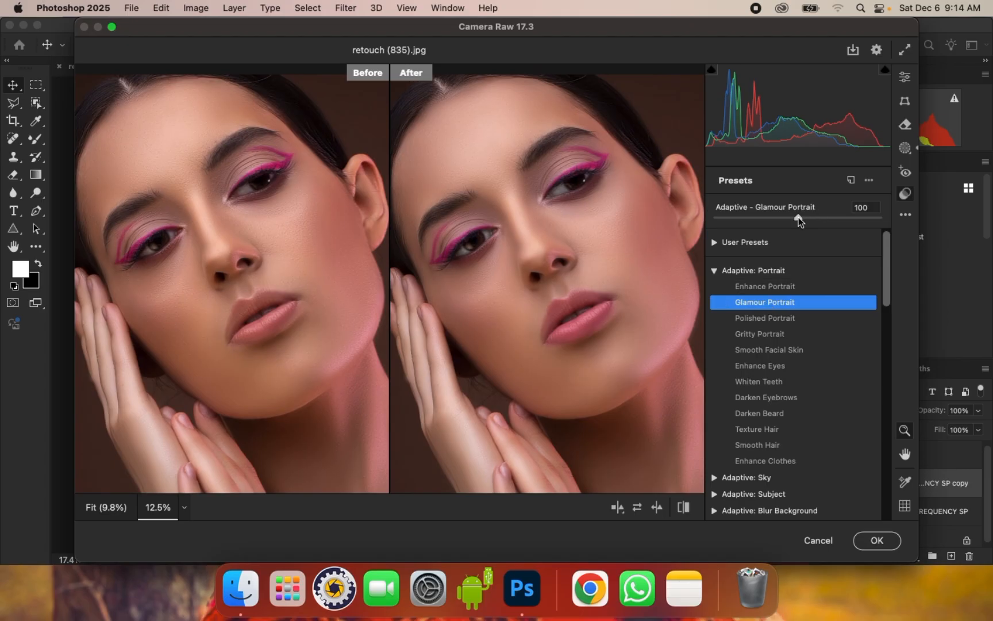
drag(803, 219, 807, 218)
click(766, 384)
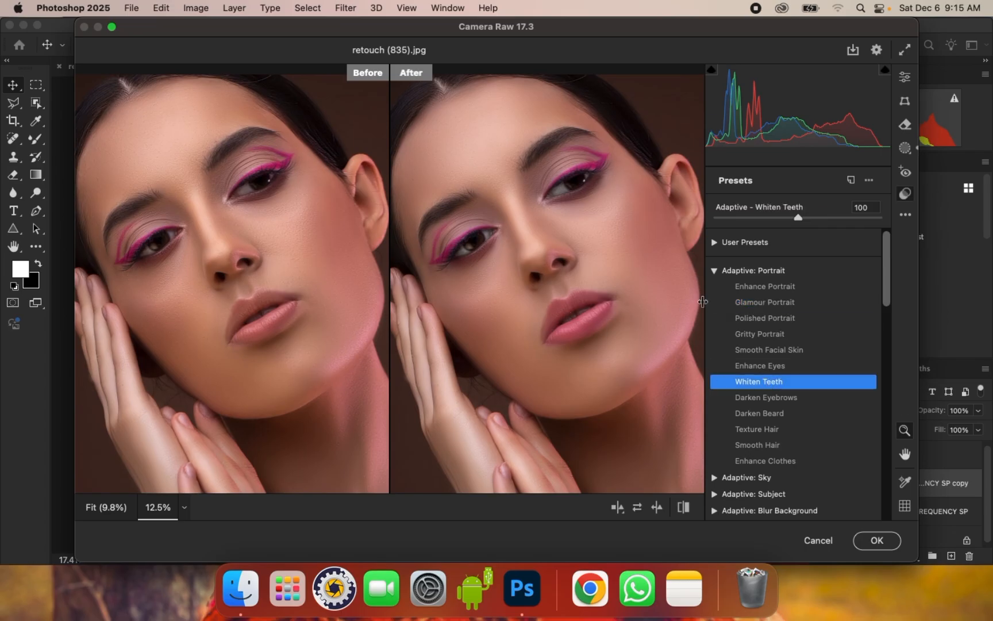
drag(799, 217, 848, 216)
- Apply the Enhance Eyes adaptive preset at 115 and the Darken Eyebrows preset at an amount above 100
click(773, 368)
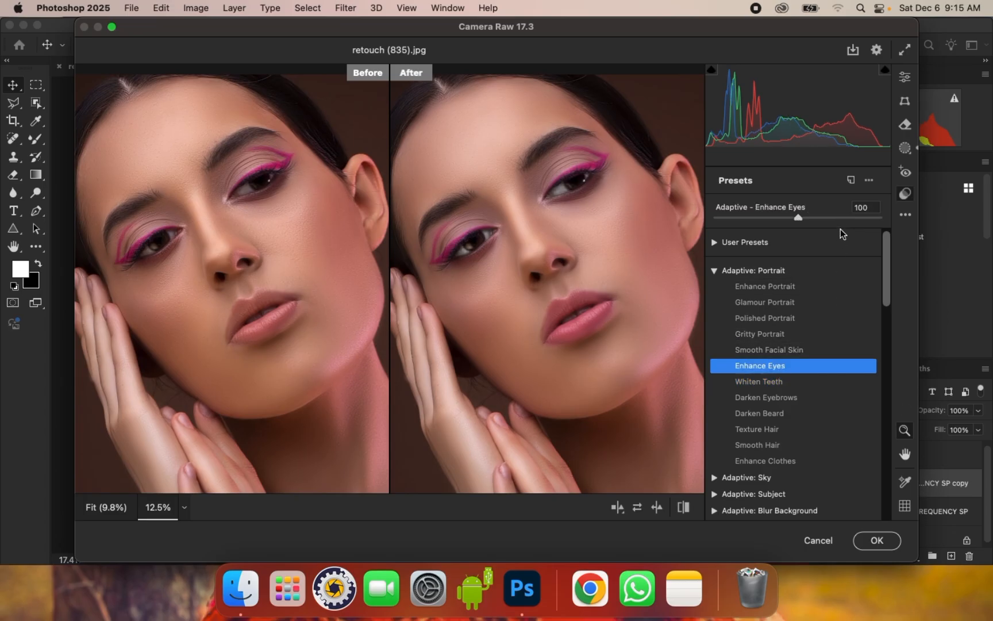
drag(806, 218, 810, 216)
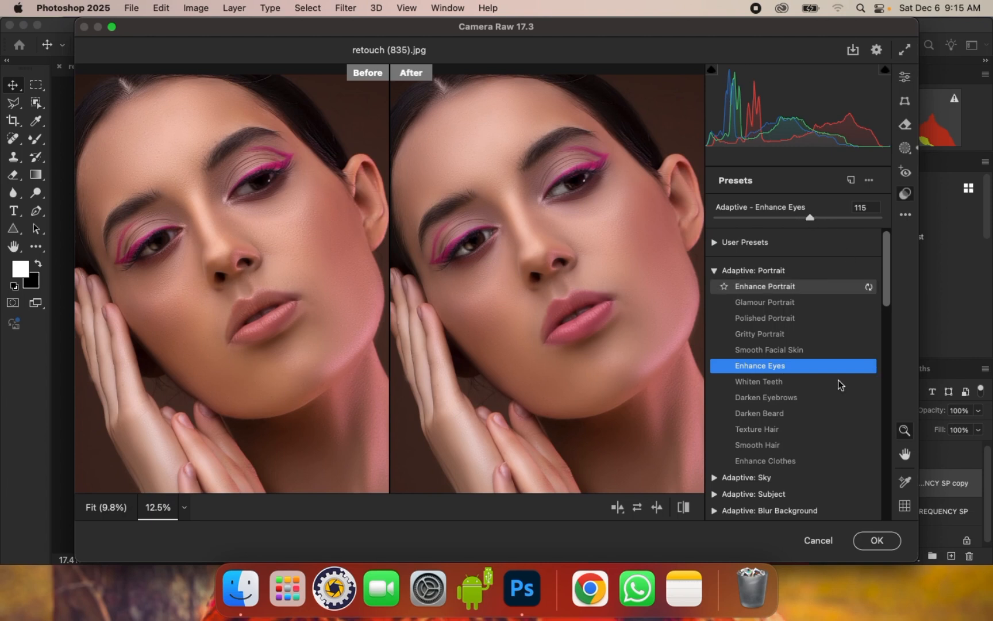
click(783, 401)
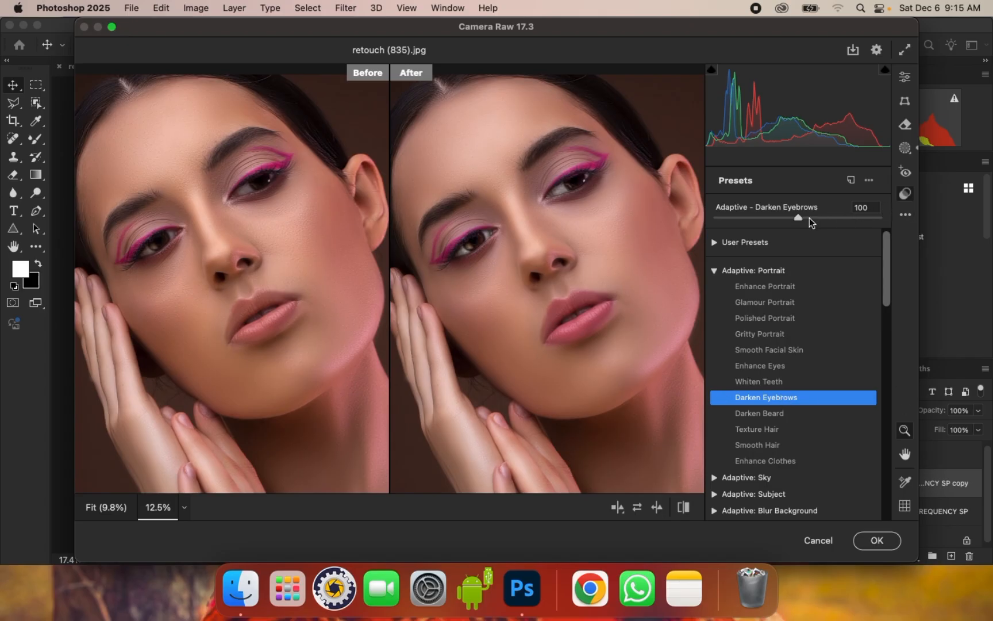
drag(803, 218, 813, 218)
- In the Camera Raw edit settings, set Temperature to -3 and lower Blacks to about -12
click(907, 80)
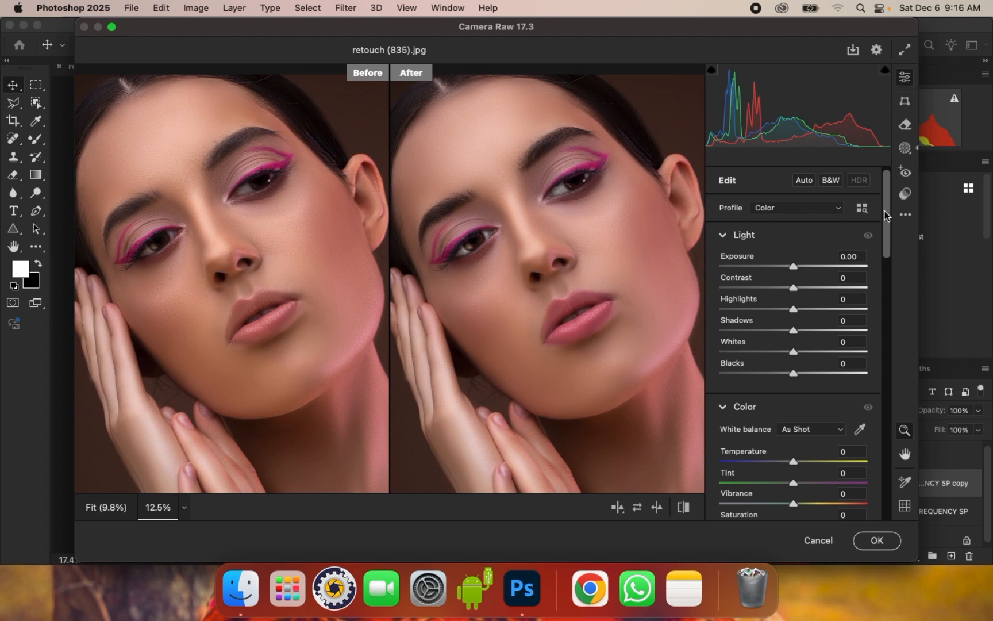
drag(884, 213, 879, 246)
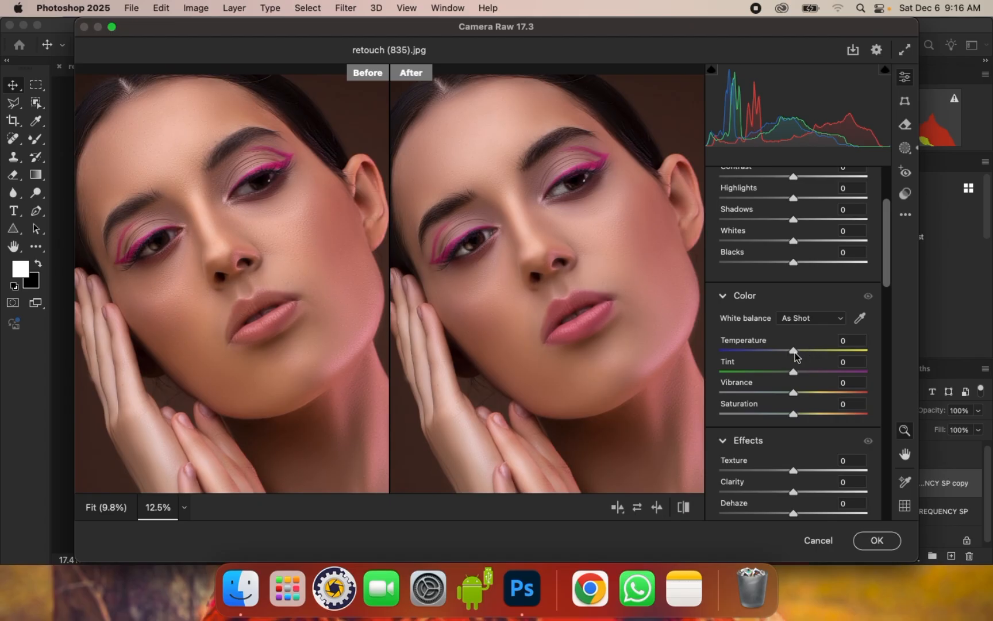
drag(794, 351, 793, 350)
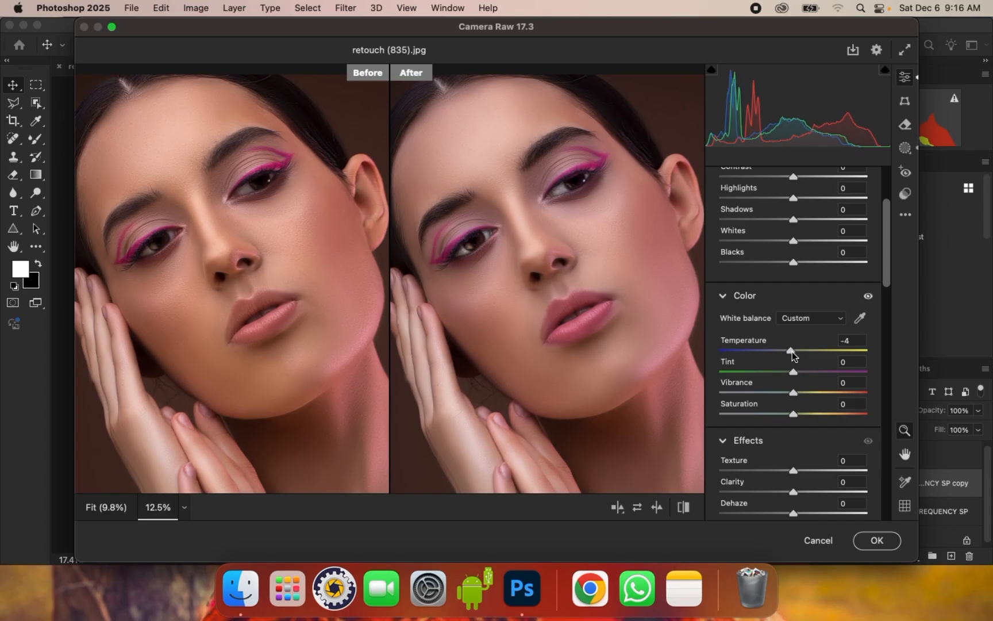
drag(792, 351, 792, 351)
drag(793, 263, 785, 263)
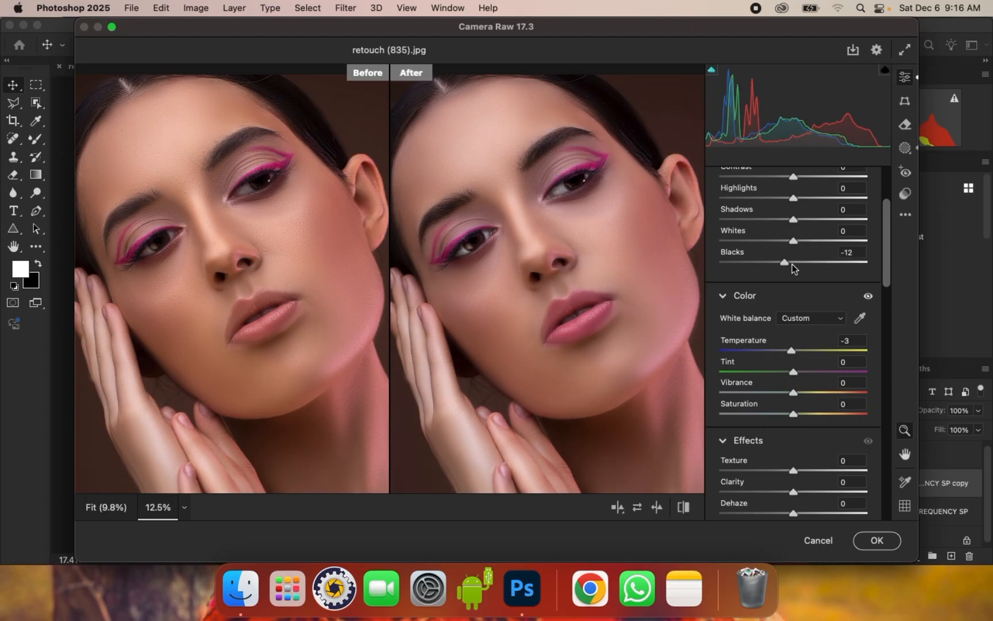
drag(787, 264, 786, 263)
- Set the Texture effect to +46 and add a light amount of Grain, checking the skin at 25% zoom
drag(885, 240, 877, 268)
scroll(878, 268, down, 5)
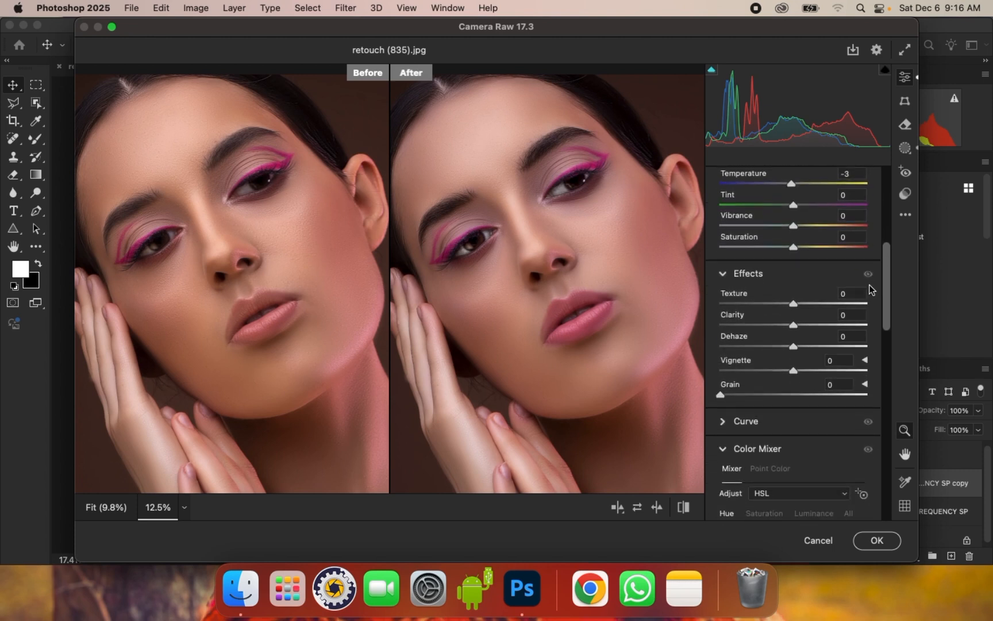
drag(799, 304, 814, 305)
key(super+equal)
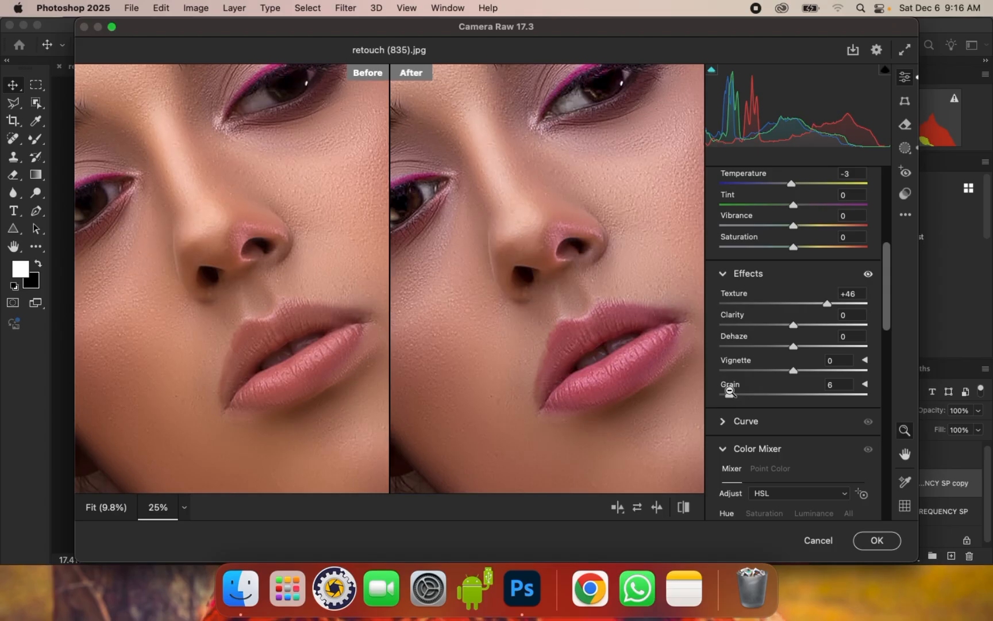
drag(605, 241, 674, 369)
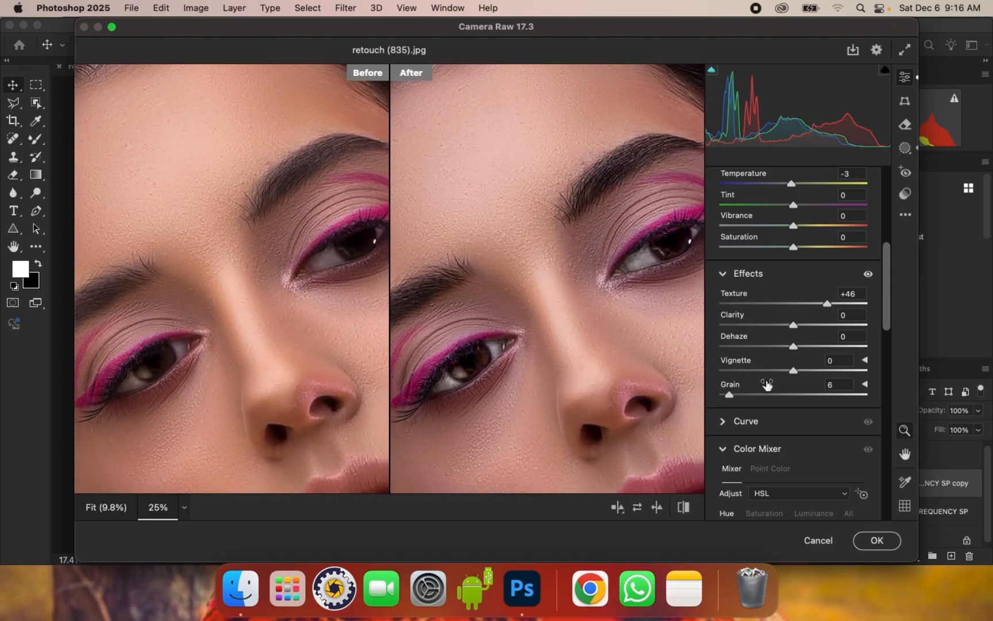
drag(730, 395, 740, 395)
- Set the Detail Sharpening to 32 for the portrait
drag(886, 304, 818, 399)
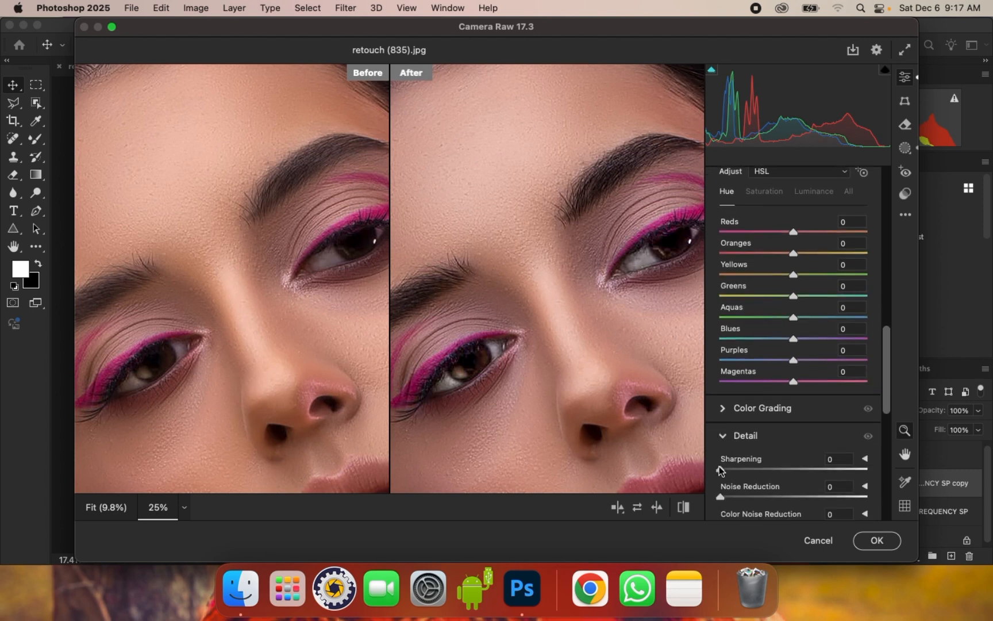
drag(721, 470, 753, 468)
scroll(886, 380, up, 1)
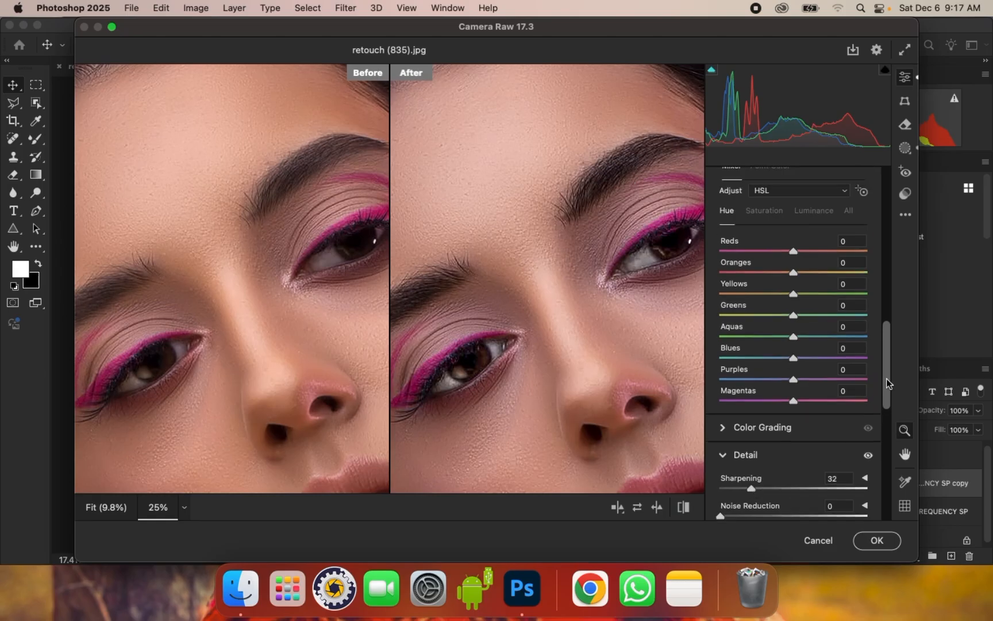
scroll(886, 378, up, 1)
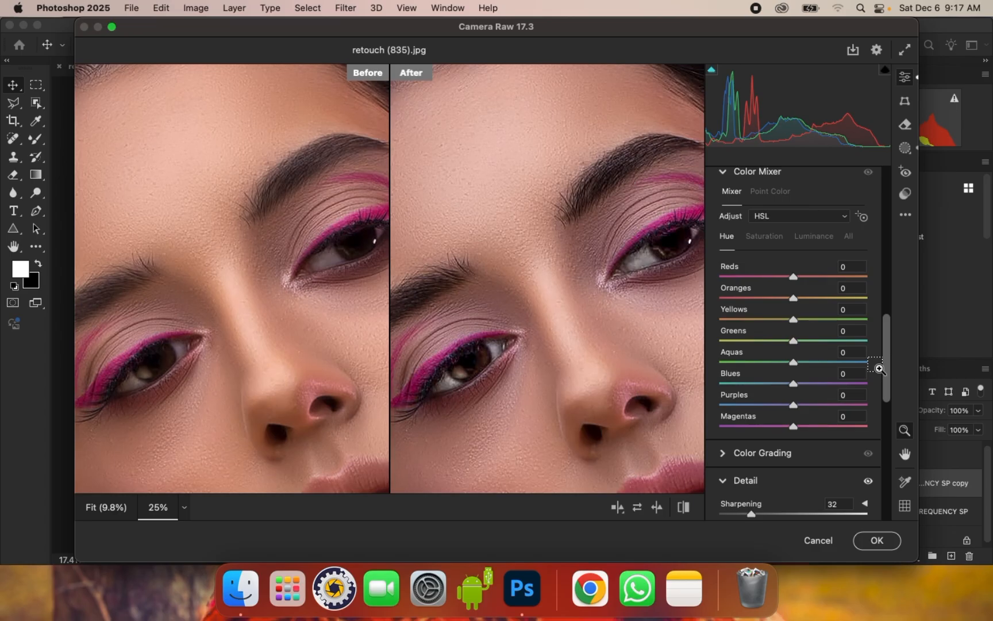
key(super+minus)
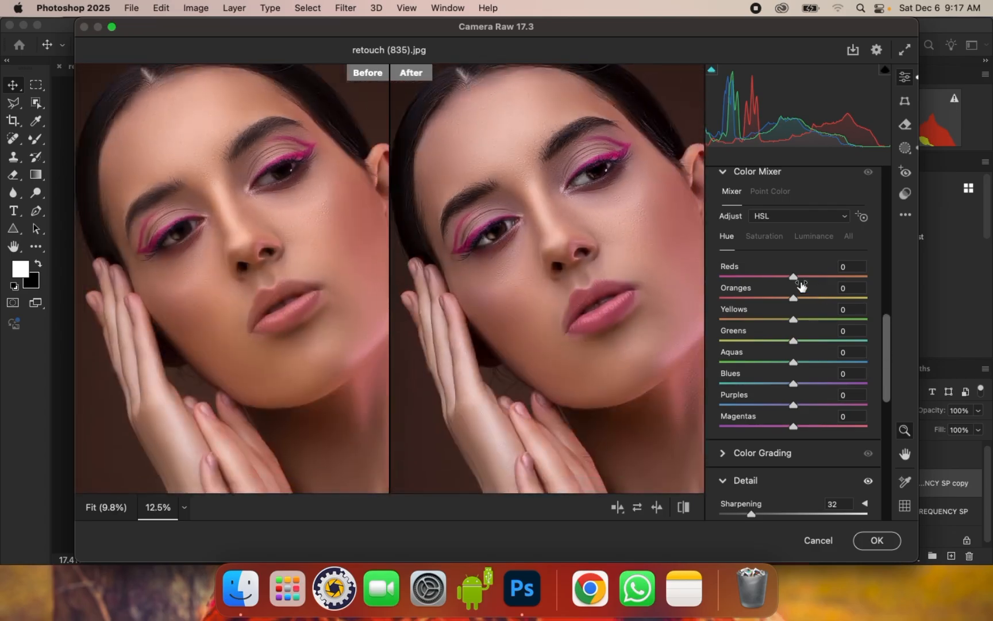
- In the Color Mixer, set the Hue of Reds to -1 and Oranges to -6
mouse_move(793, 277)
mouse_down()
mouse_move(767, 280)
mouse_move(819, 277)
mouse_move(759, 277)
mouse_move(792, 280)
mouse_up()
mouse_move(792, 296)
mouse_down()
mouse_move(775, 297)
mouse_move(803, 297)
mouse_move(781, 299)
mouse_move(789, 303)
mouse_up()
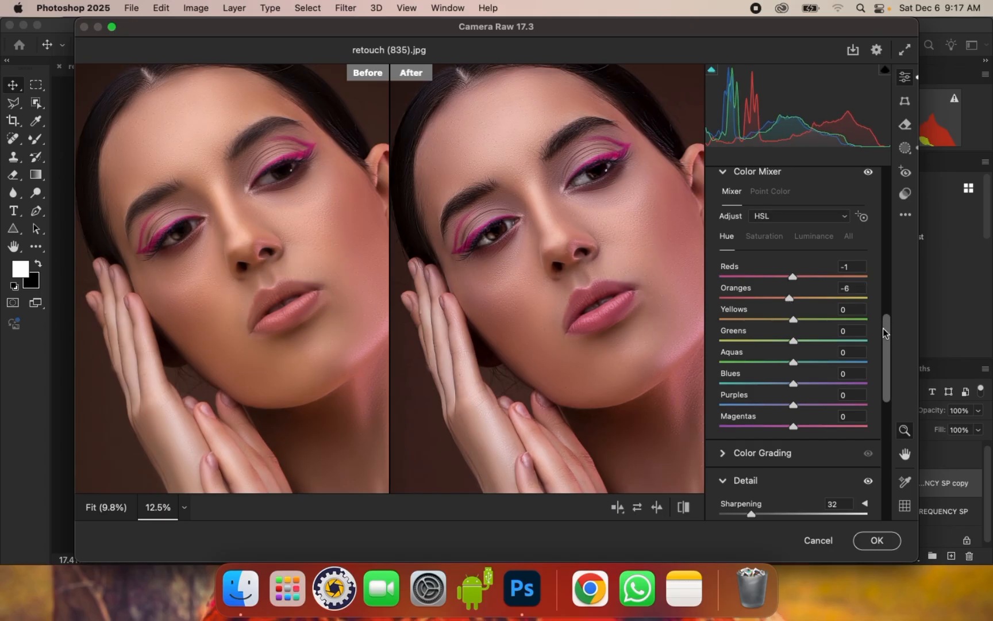
scroll(881, 342, down, 3)
scroll(882, 345, down, 2)
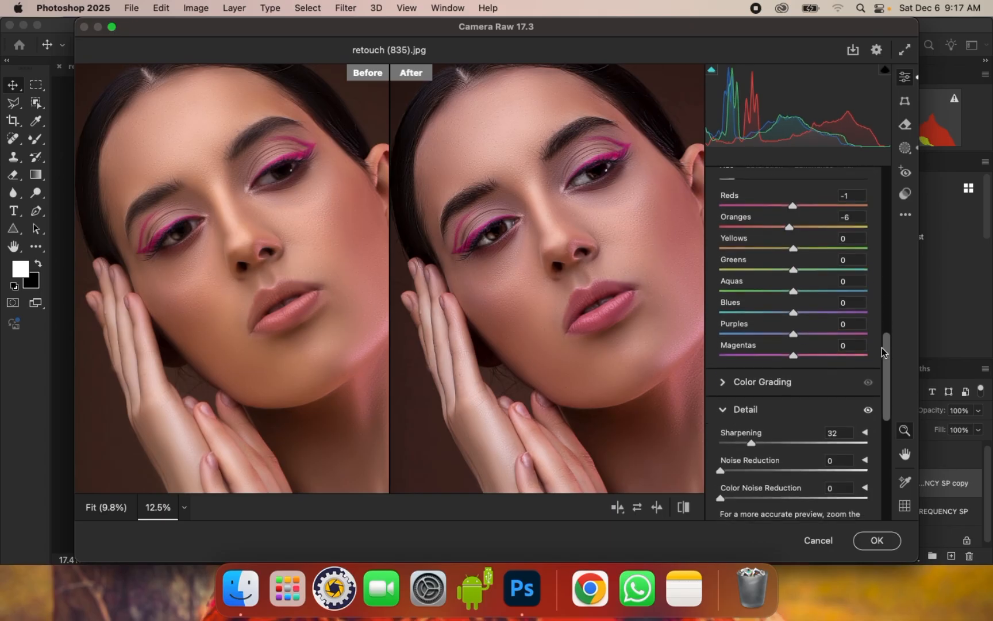
- On the Blue channel curve, move the black point slightly inward and place a midtone point at input 114, output 108
scroll(880, 345, up, 15)
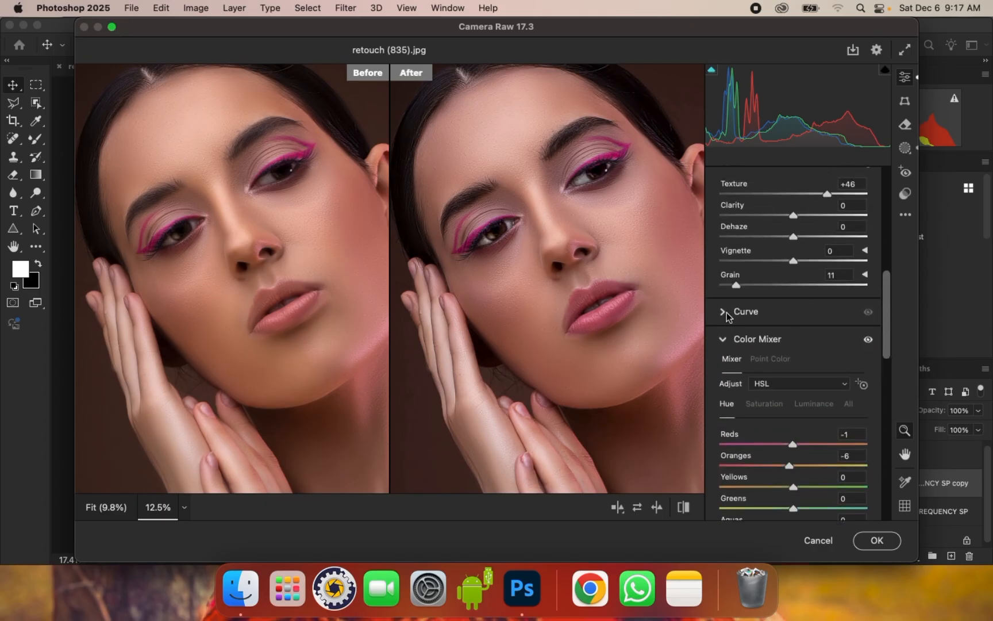
click(727, 313)
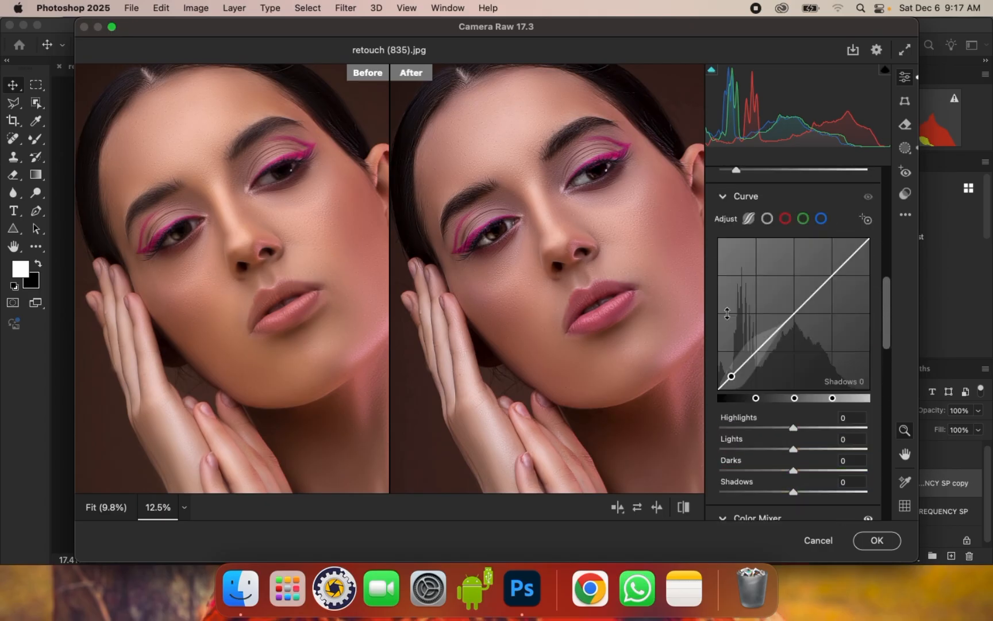
click(822, 219)
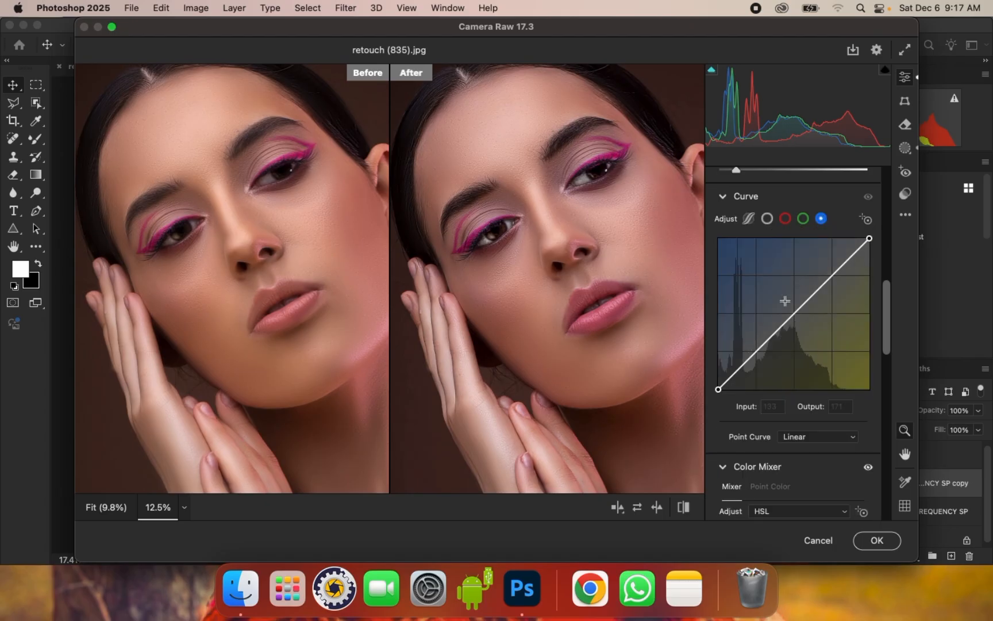
click(742, 367)
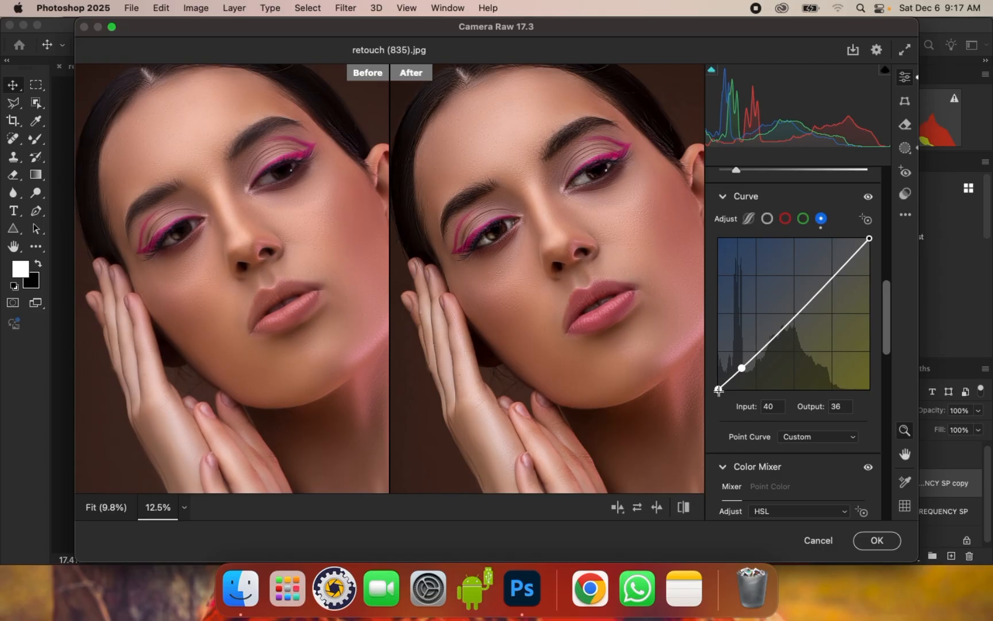
drag(717, 391, 787, 324)
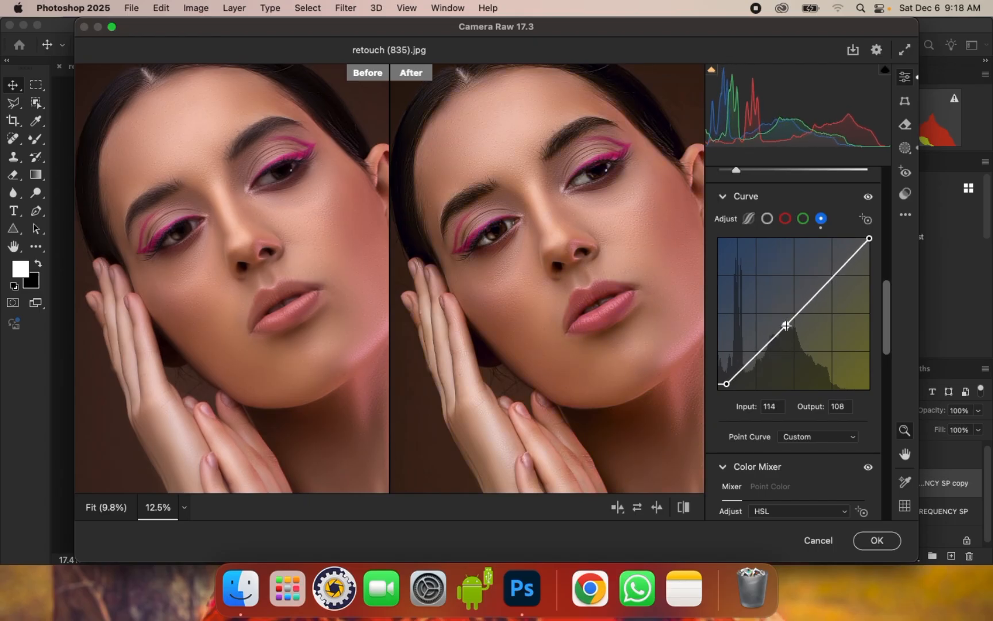
- Add an upper point to the Blue channel curve and adjust it to input 168, output 182
click(835, 274)
drag(835, 274, 832, 270)
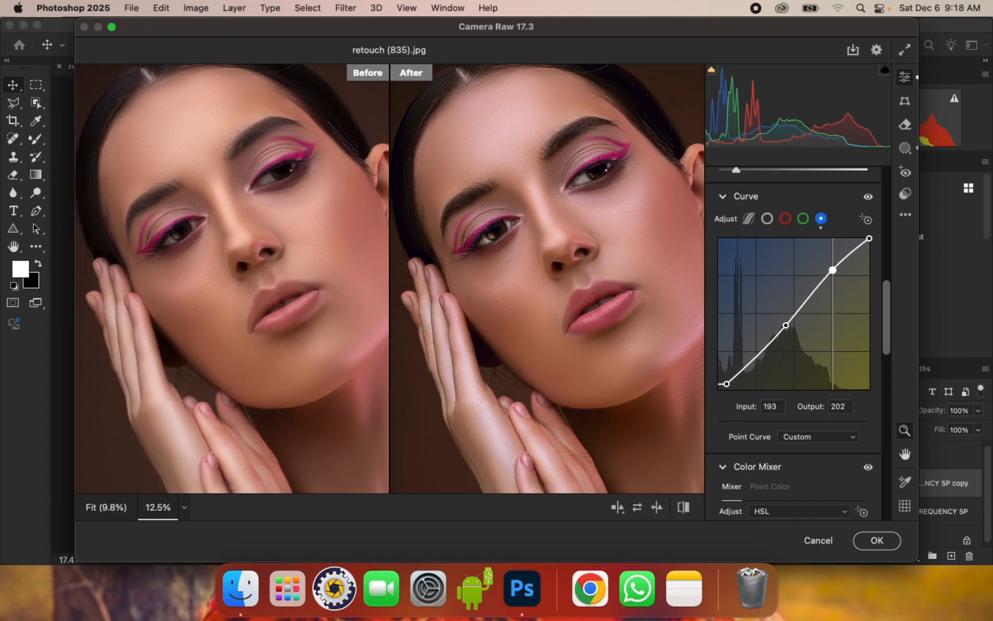
drag(832, 270, 830, 268)
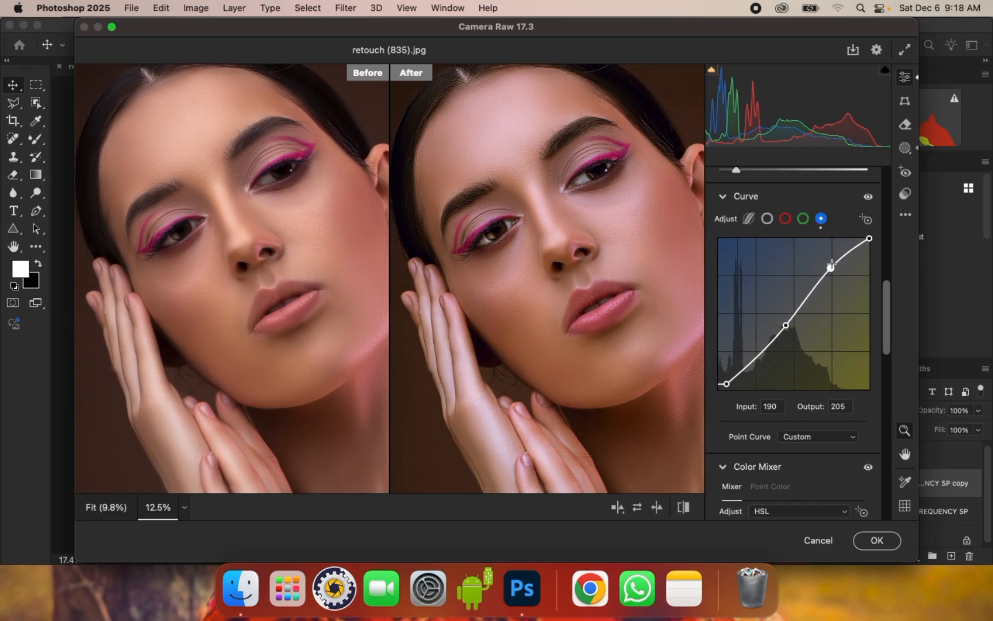
drag(831, 267, 818, 284)
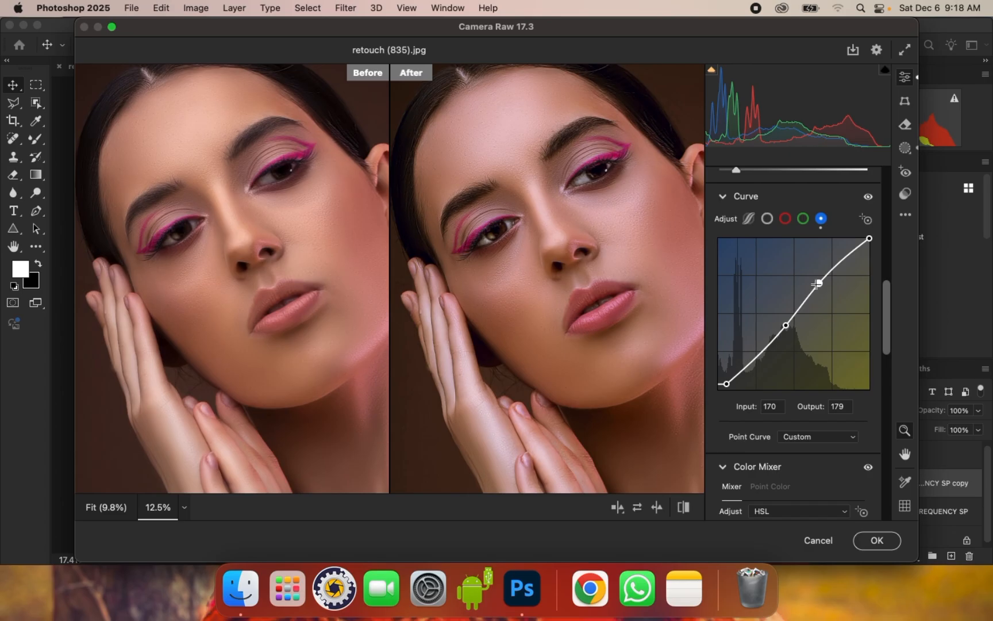
click(819, 283)
drag(819, 283, 818, 281)
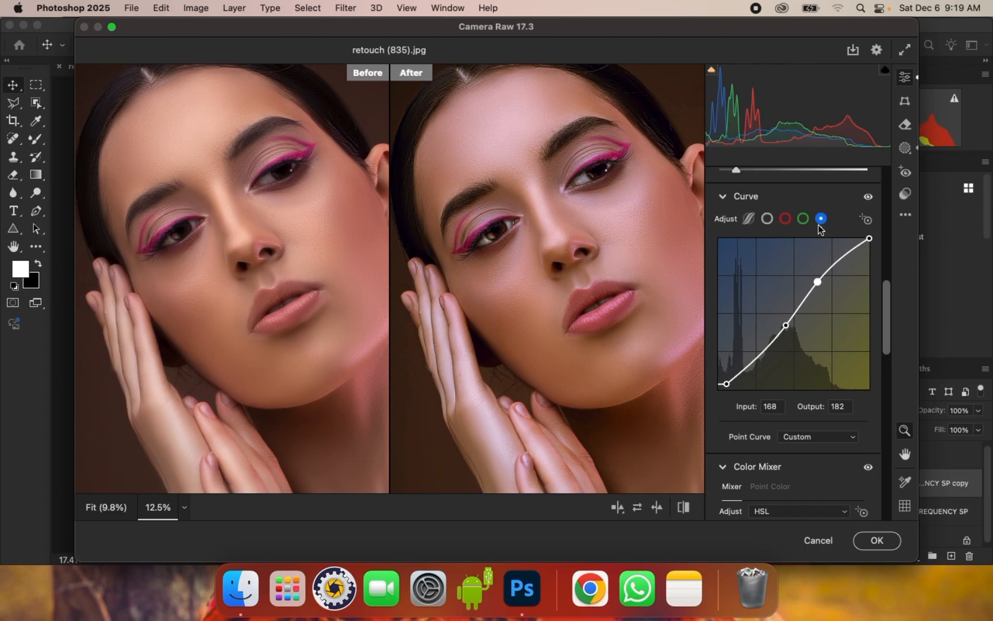
- Shape the Red channel curve with a shadow point at 46/50, an upper anchor point, and the white point at input 249, output 243
click(785, 219)
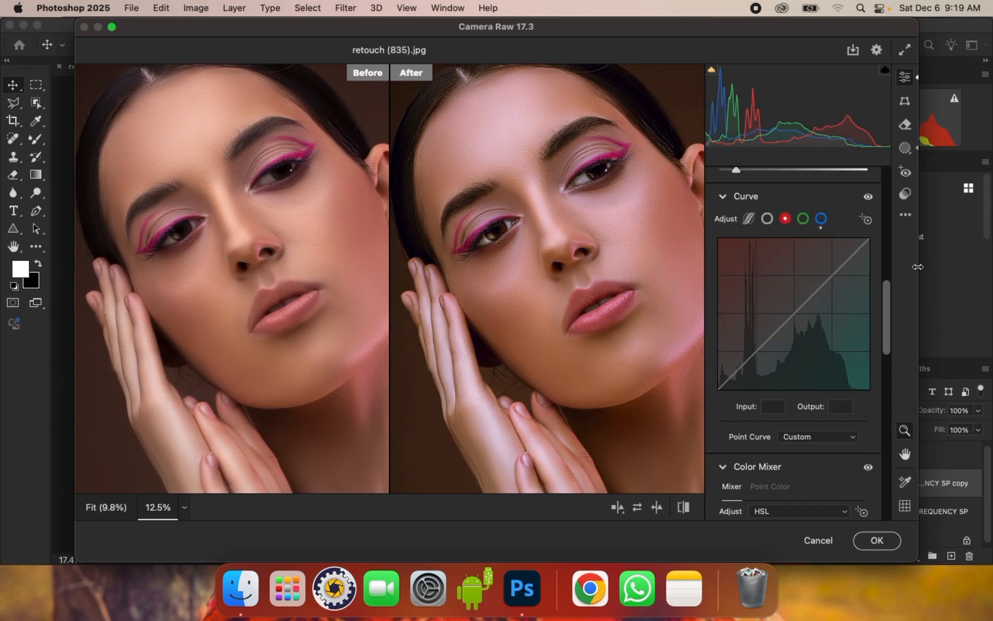
click(753, 358)
drag(753, 358, 720, 385)
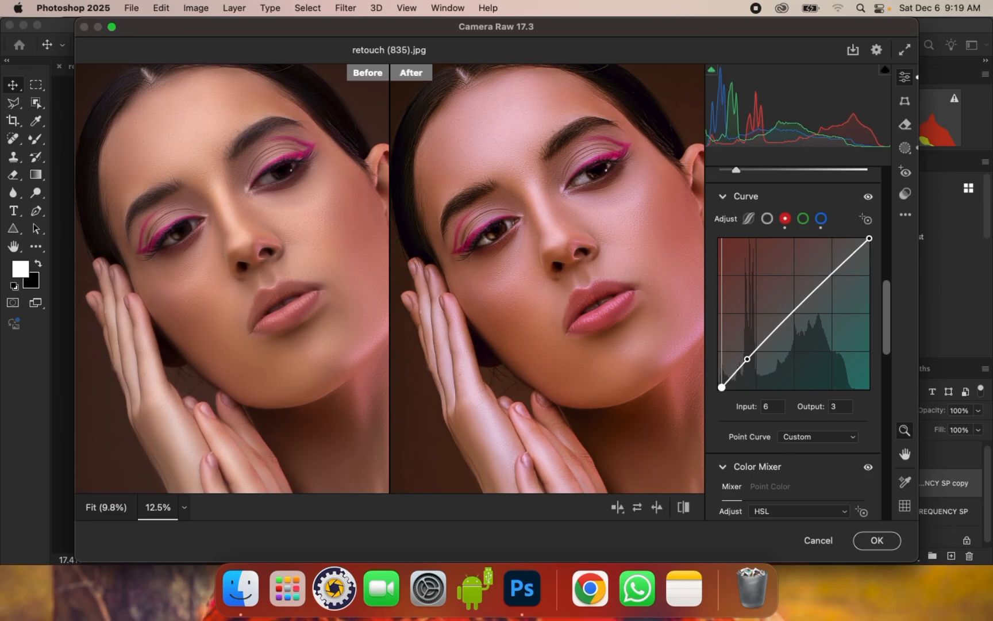
drag(747, 359, 745, 359)
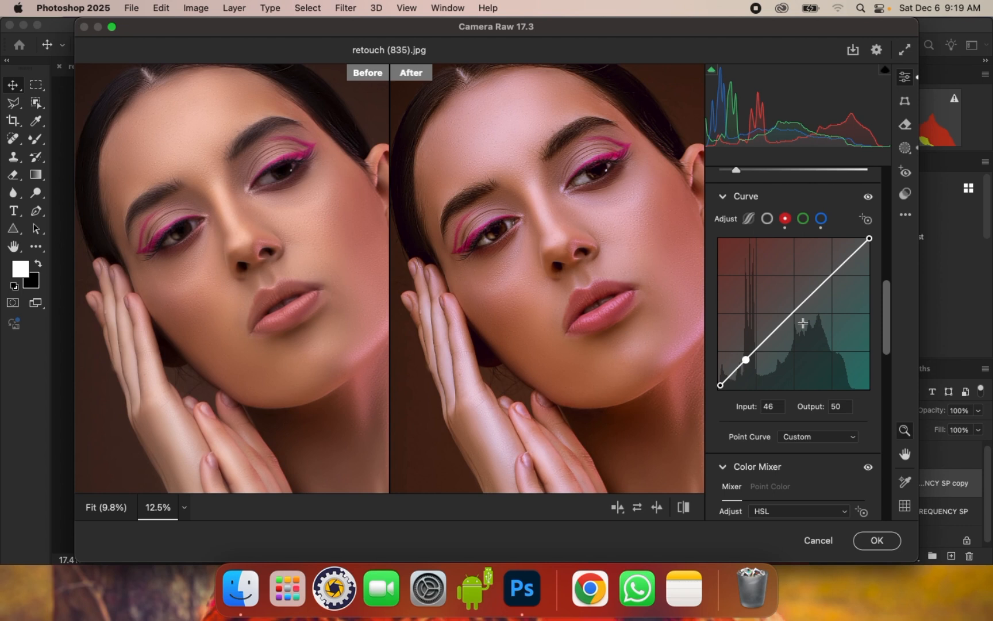
click(828, 279)
drag(828, 279, 828, 279)
drag(869, 238, 865, 245)
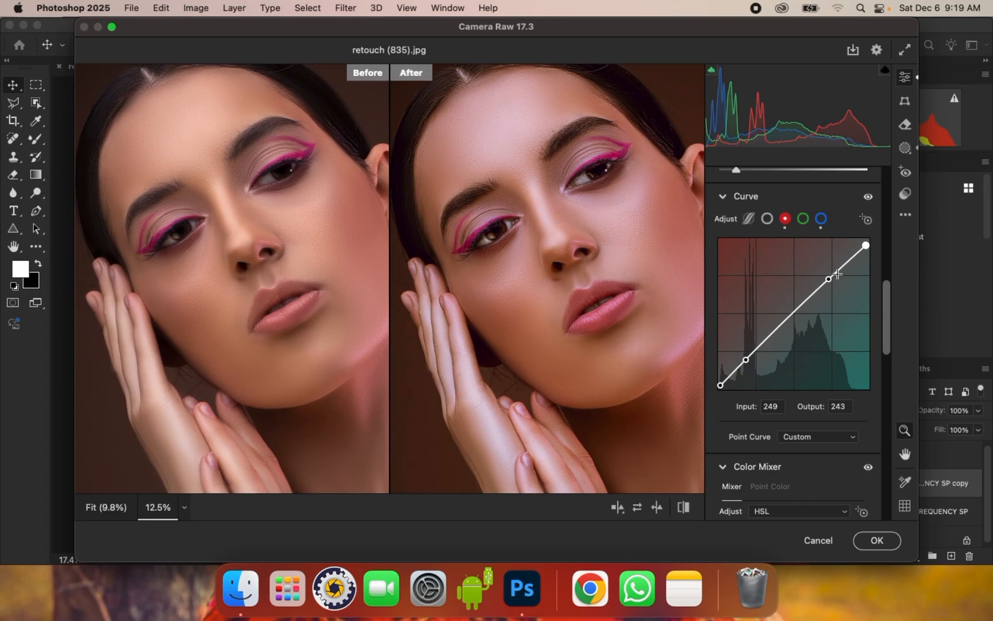
- Inspect the skin close up in the before/after preview, and apply the Camera Raw edits to the layer
key(super+equal)
key(super+minus)
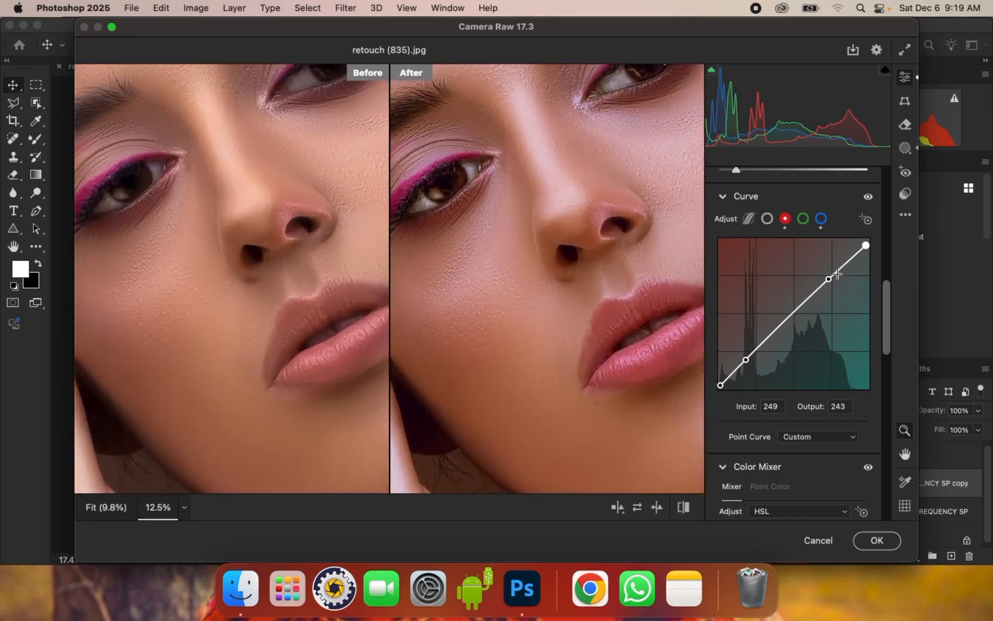
mouse_move(636, 268)
mouse_down()
mouse_move(614, 264)
mouse_move(628, 262)
mouse_up()
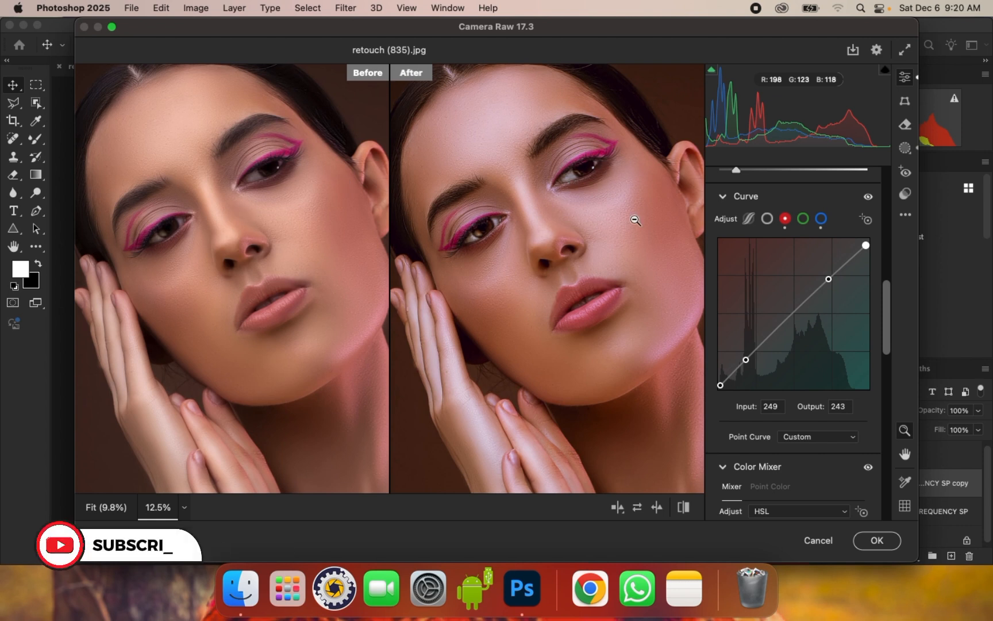
click(881, 542)
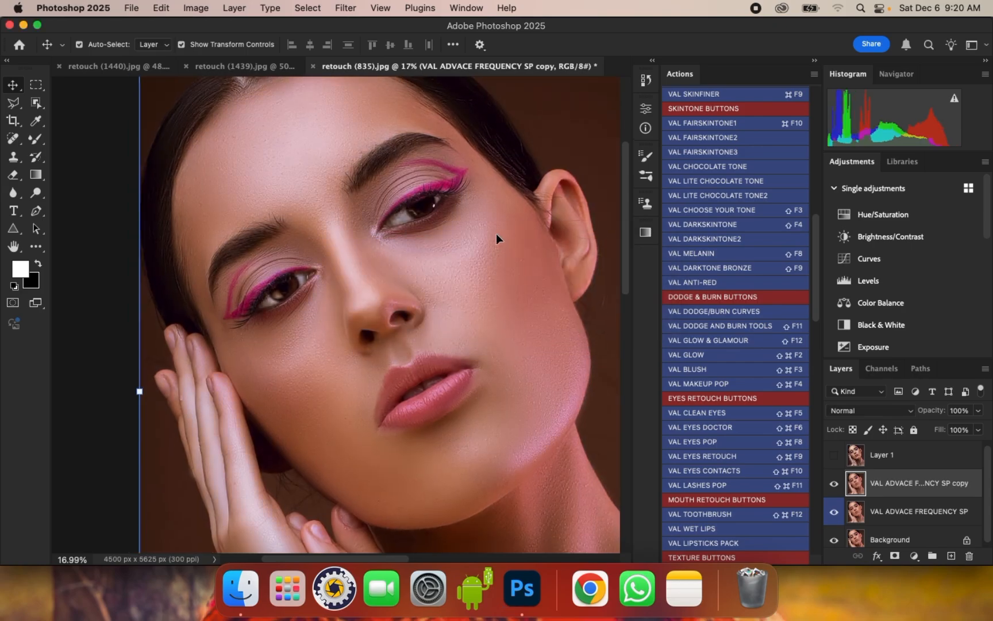
- Compare the portrait with and without the Camera Raw edits by toggling the edited copy layer's visibility at different zoom levels
scroll(495, 233, down, 3)
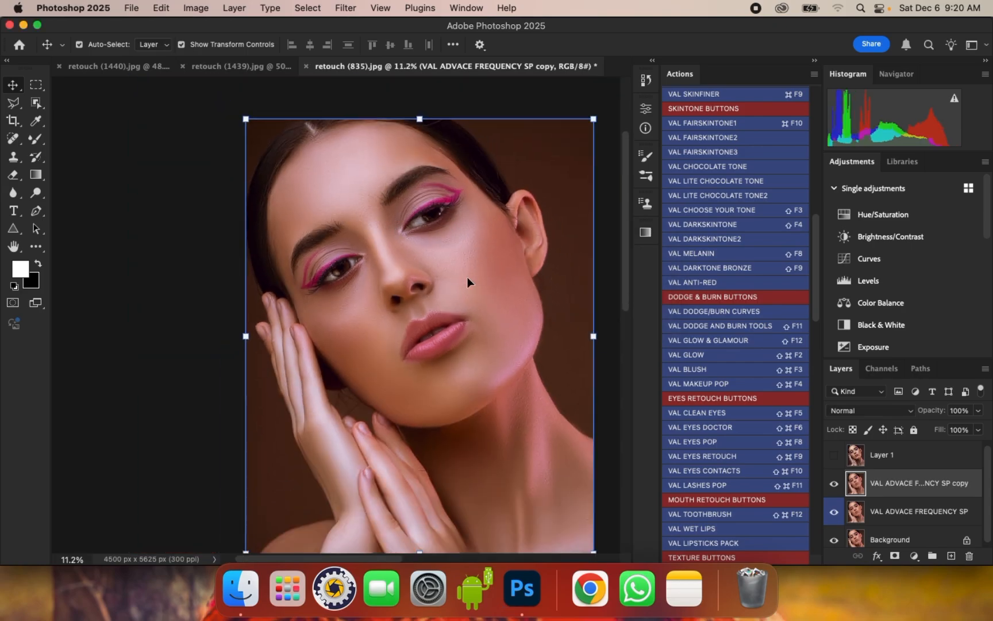
scroll(454, 263, up, 1)
click(836, 484)
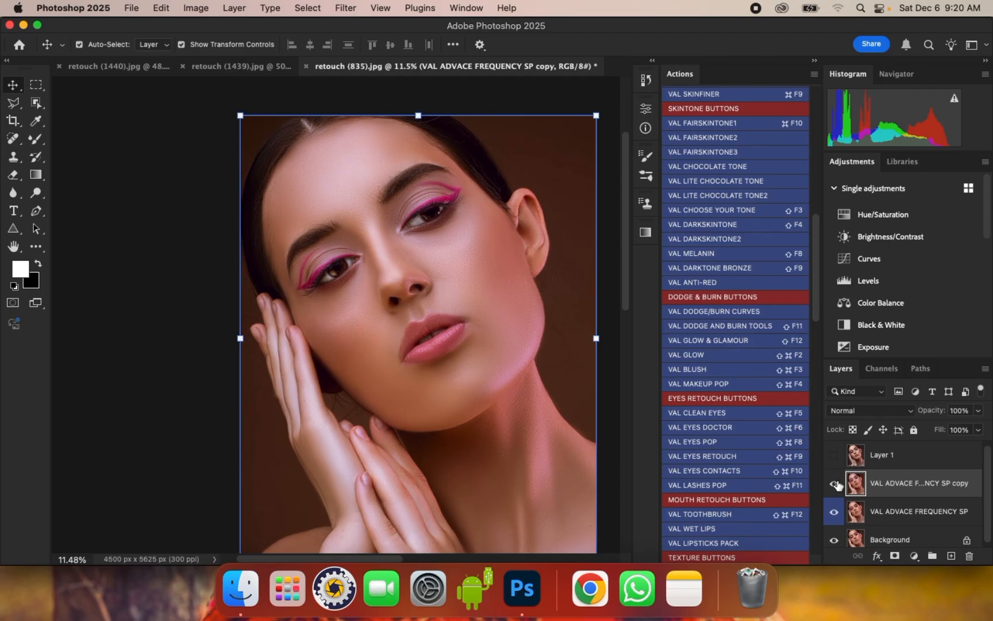
click(837, 484)
click(836, 484)
click(836, 484)
scroll(452, 246, up, 2)
scroll(452, 250, up, 3)
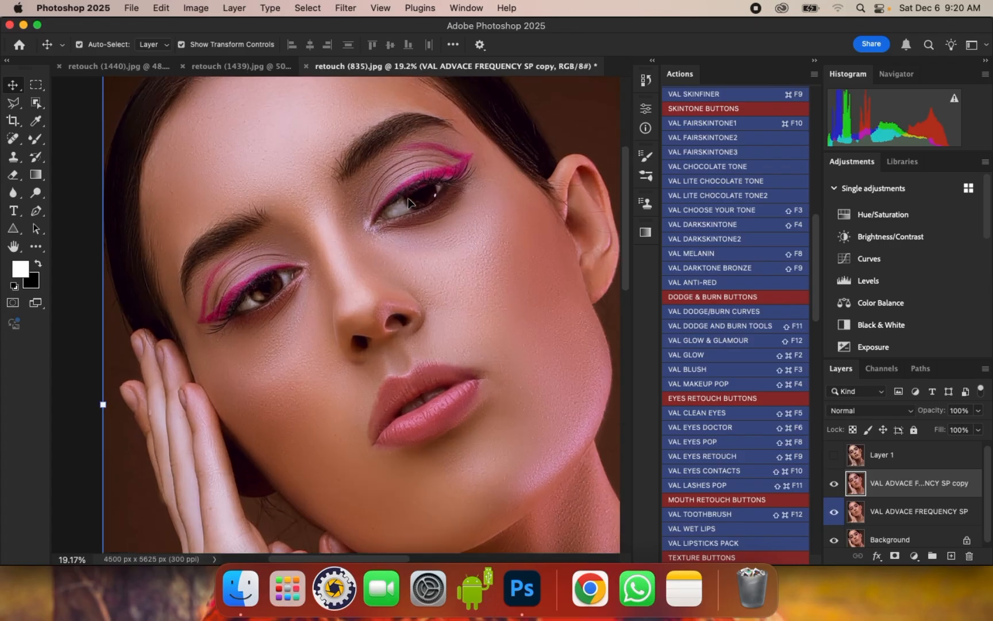
click(834, 485)
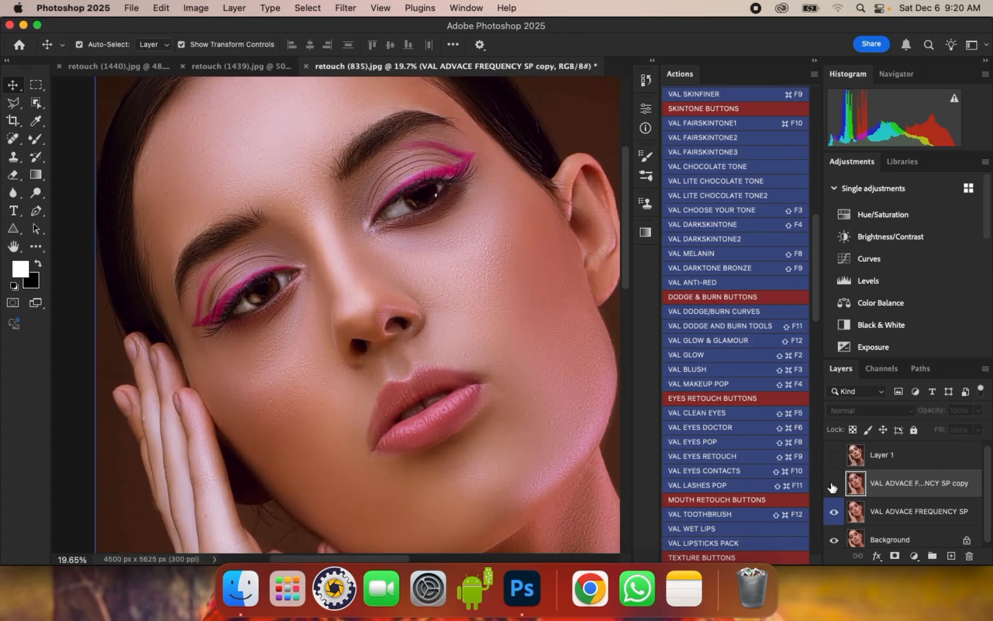
click(834, 485)
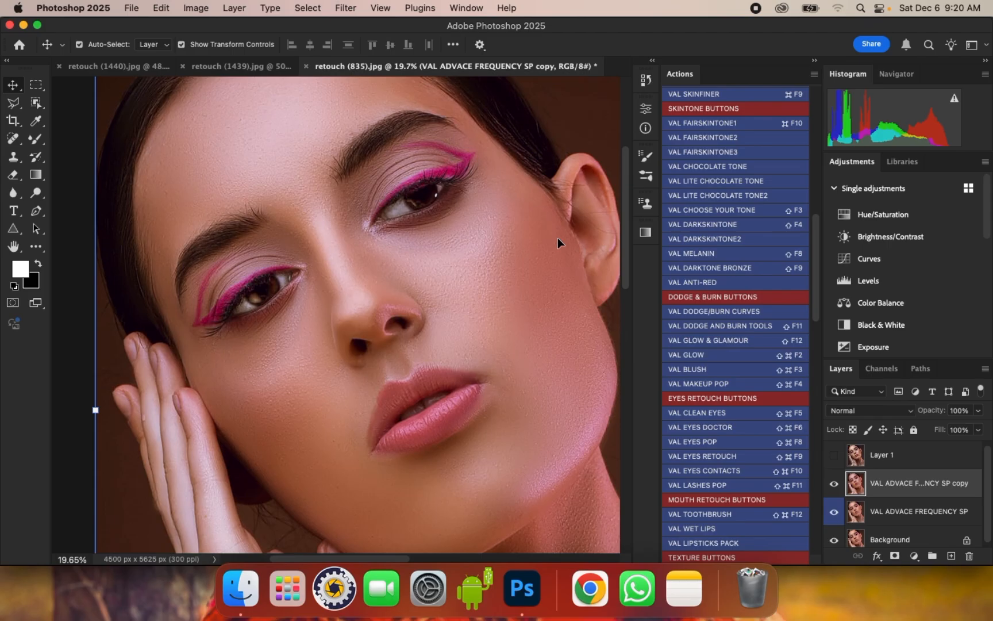
- Add a Curves adjustment layer above the edited copy and brighten it with an RGB point at input 100, output 160
click(915, 556)
click(940, 436)
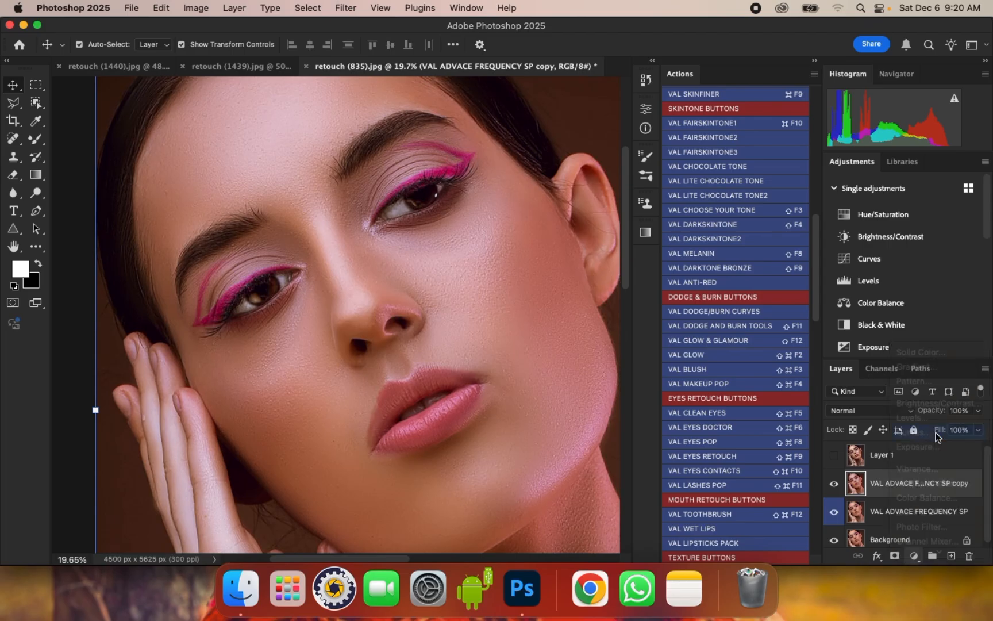
drag(557, 234, 550, 218)
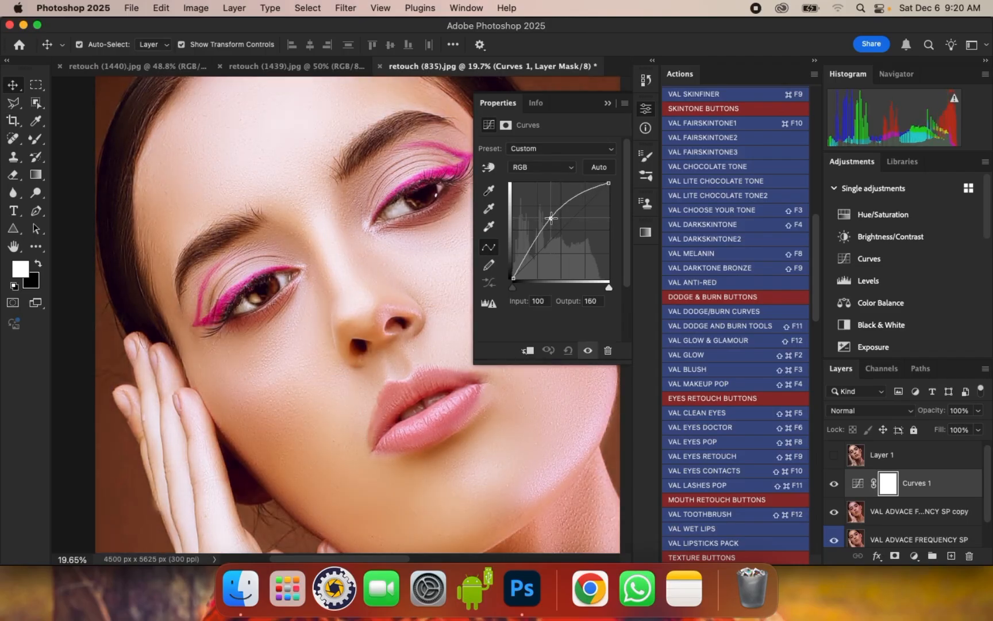
click(606, 103)
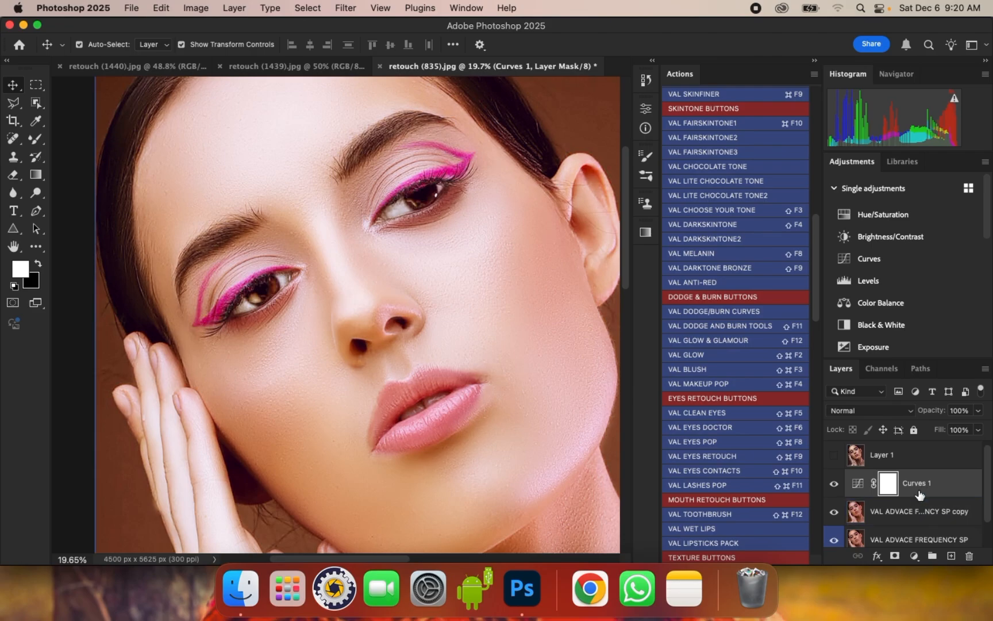
- In the Curves layer's Blend If options, split the Underlying Layer black slider at 151 / 192 to limit the brightening to highlights
double_click(966, 484)
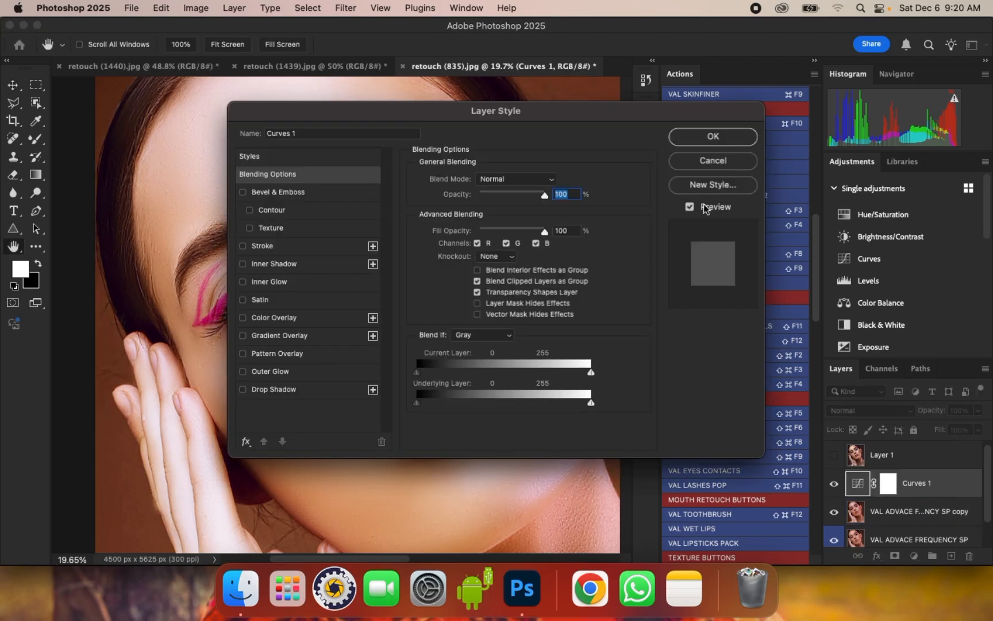
drag(588, 113, 888, 54)
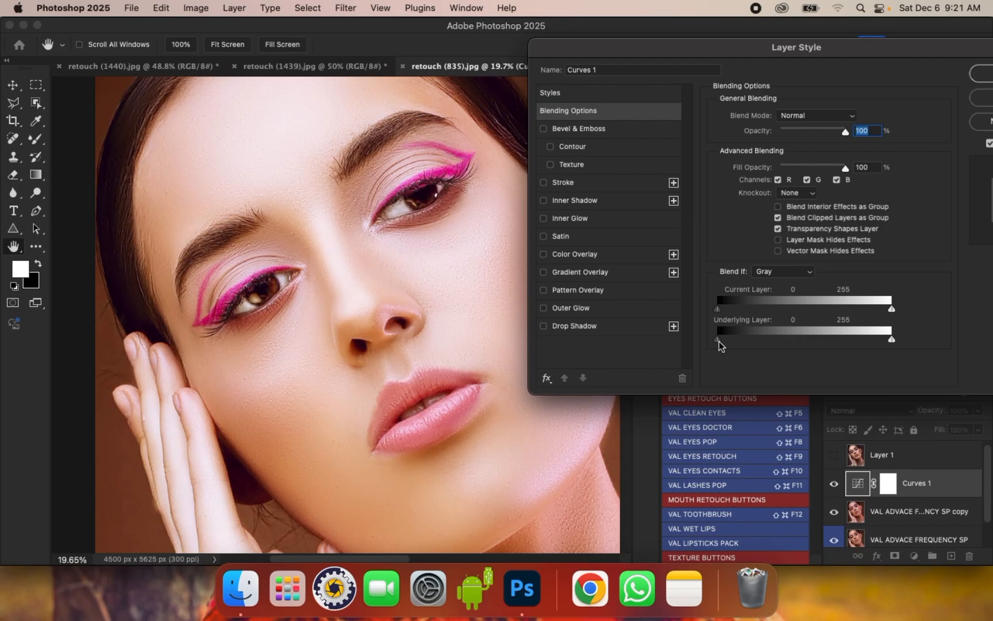
drag(718, 340, 800, 344)
drag(674, 46, 728, 42)
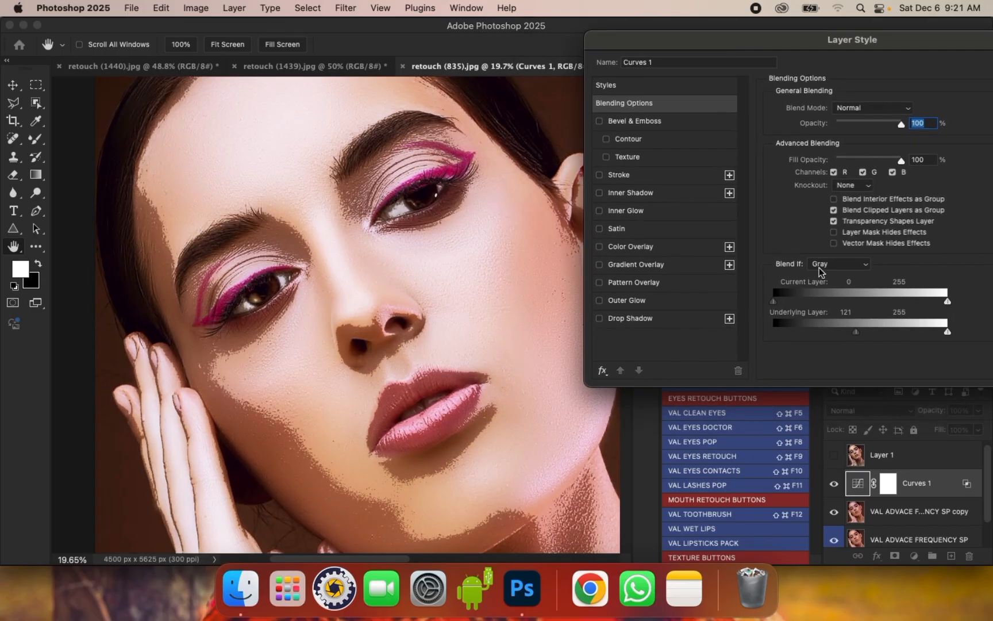
drag(856, 331, 876, 322)
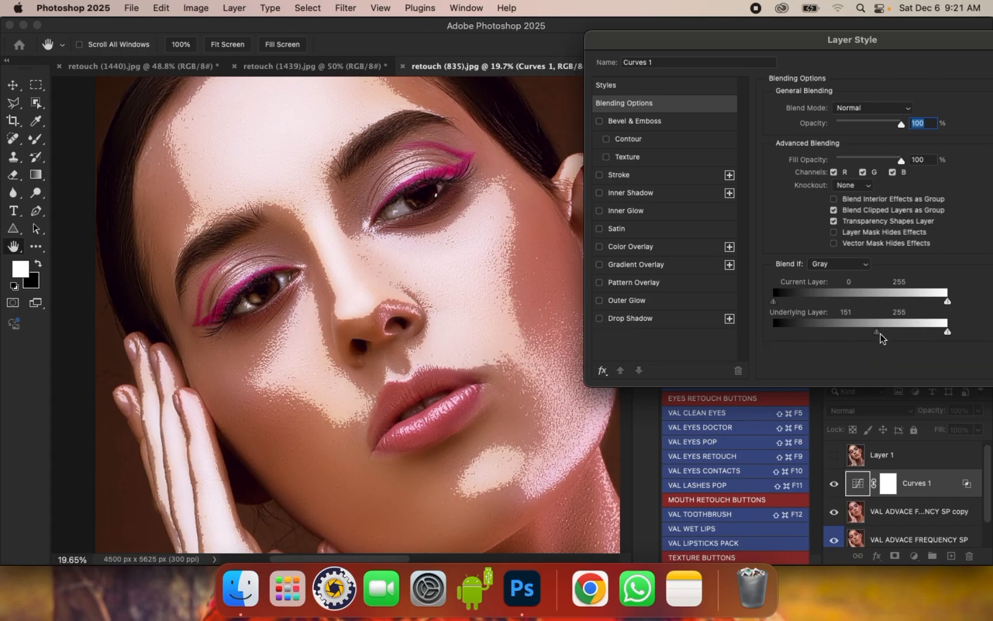
drag(880, 334, 906, 338)
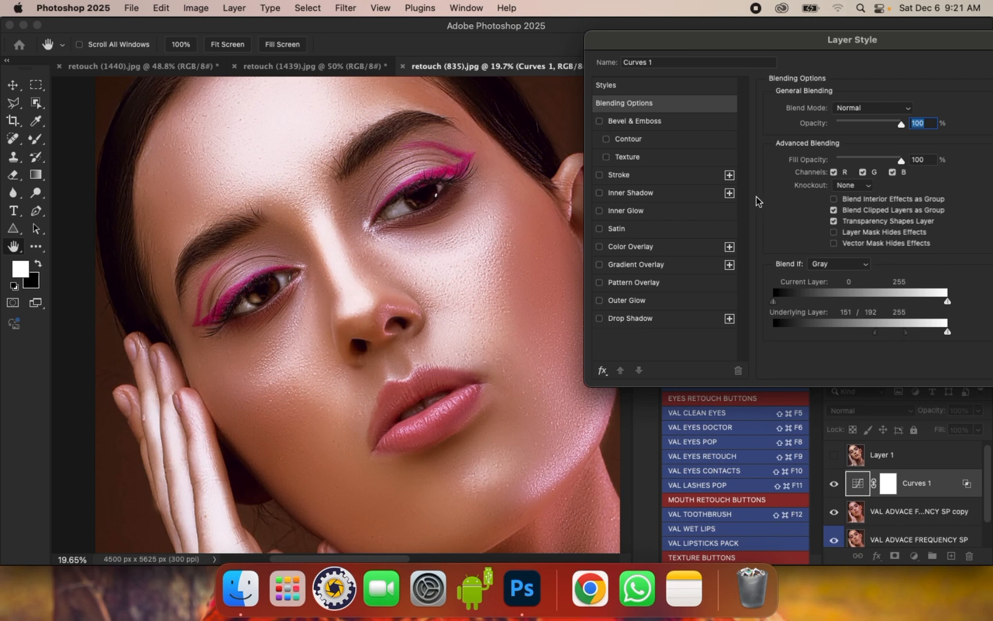
drag(805, 48, 518, 184)
click(659, 208)
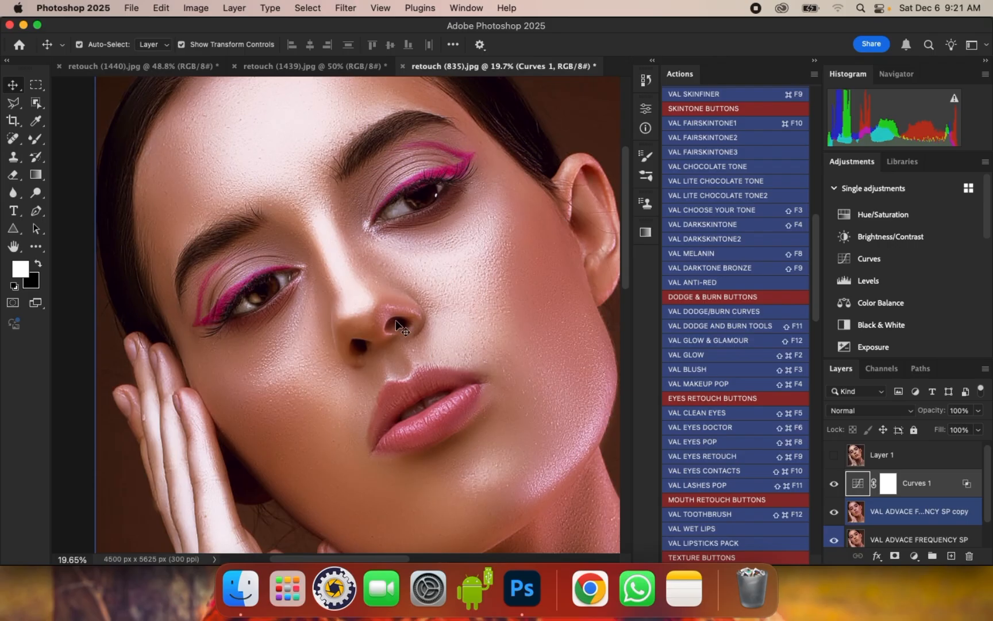
- Invert the Curves layer's mask to black to hide the highlight brightening
scroll(371, 330, down, 2)
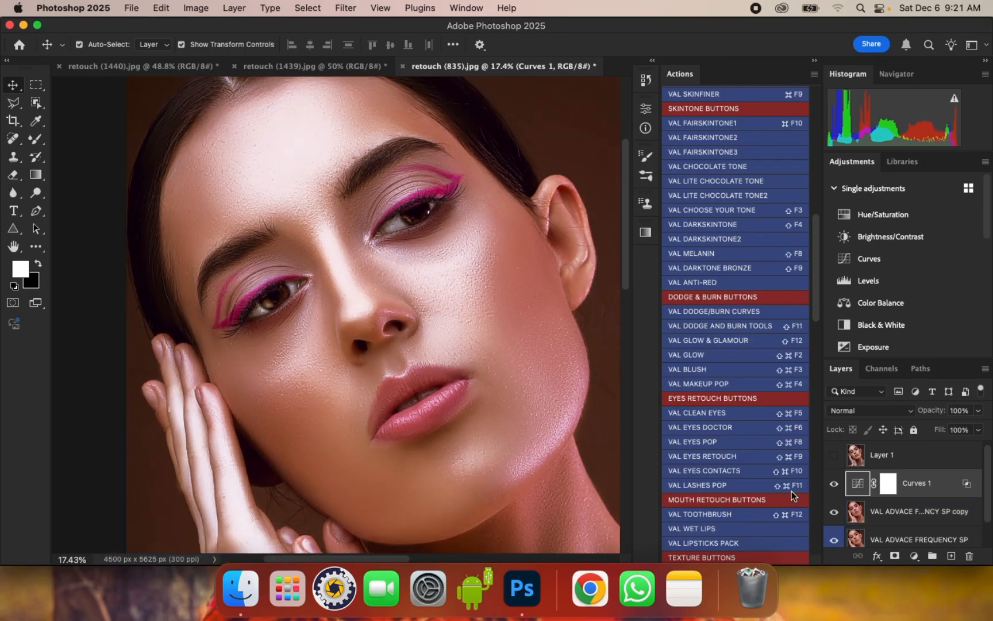
click(890, 489)
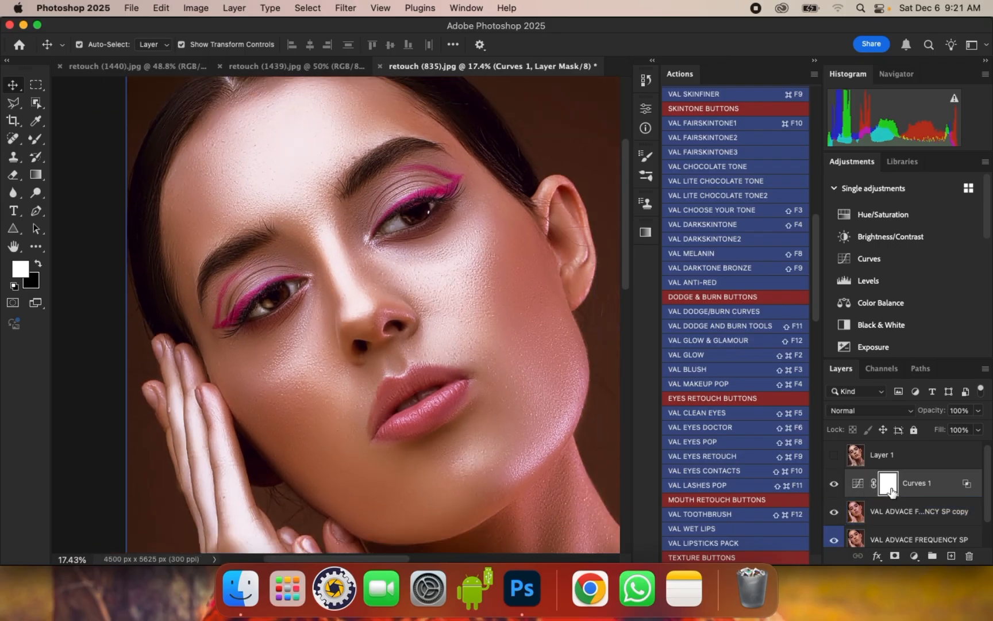
key(super+i)
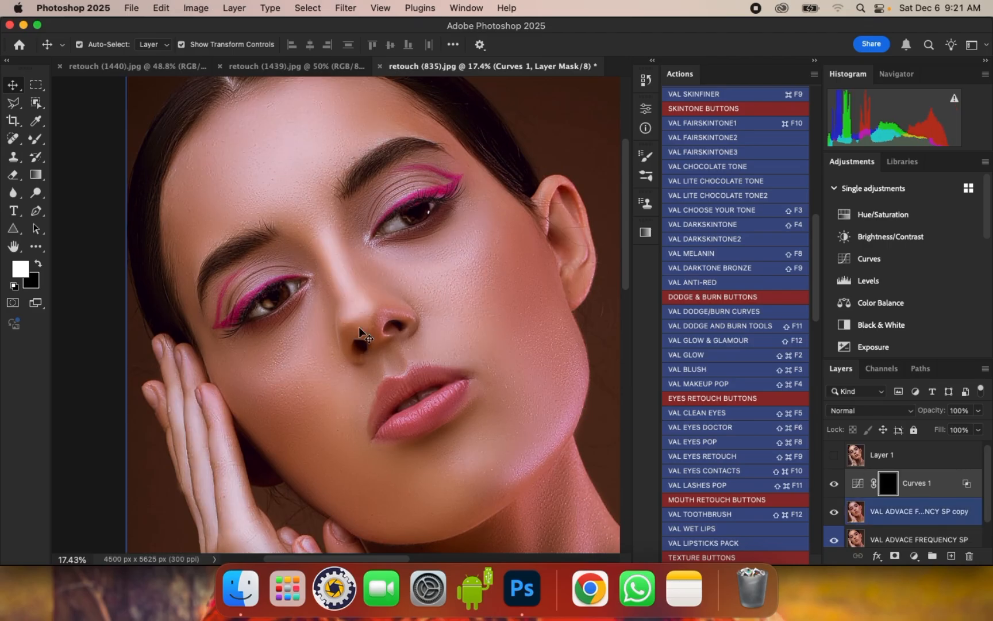
- Paint white with the Brush tool at about 600 px on the Curves 1 mask to reveal the brightening on both cheeks
click(34, 139)
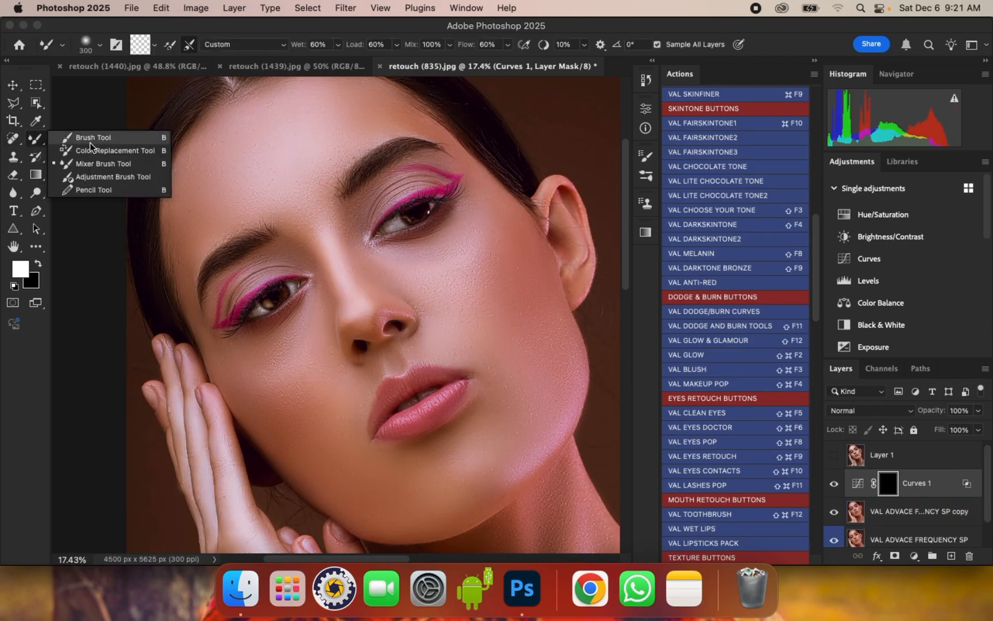
click(93, 139)
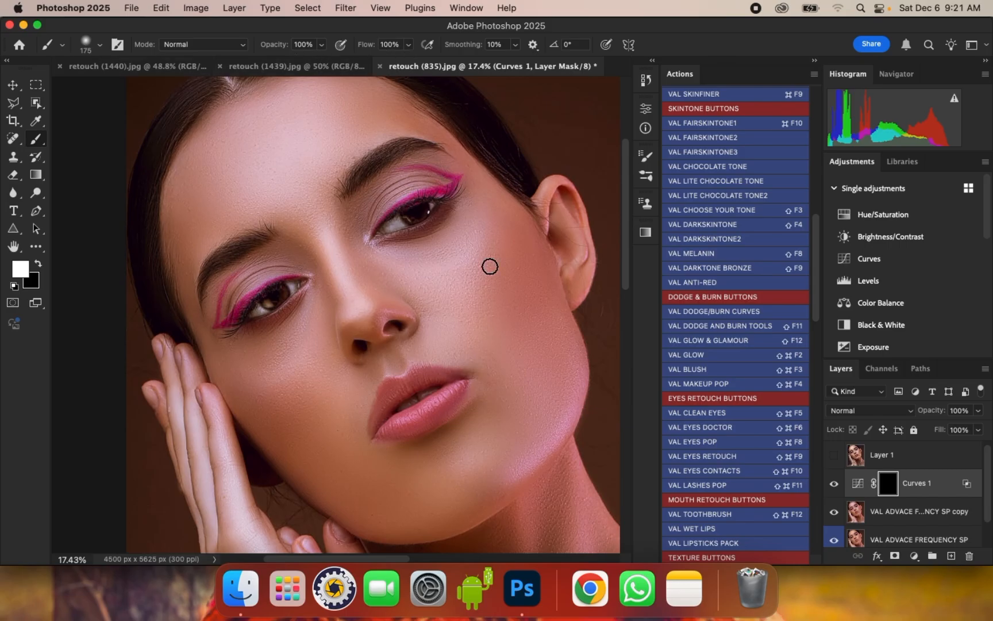
key(bracketright)
key(bracketright)
key(bracketright)
key(bracketright)
key(bracketright)
mouse_move(521, 275)
mouse_down()
mouse_move(517, 341)
mouse_move(521, 289)
mouse_move(509, 236)
mouse_move(506, 343)
mouse_move(502, 223)
mouse_move(517, 308)
mouse_move(512, 355)
mouse_move(526, 254)
mouse_move(499, 234)
mouse_up()
mouse_move(232, 350)
mouse_down()
mouse_move(273, 411)
mouse_move(289, 419)
mouse_move(256, 370)
mouse_move(312, 406)
mouse_move(274, 385)
mouse_move(332, 444)
mouse_move(262, 372)
mouse_move(312, 410)
mouse_move(331, 463)
mouse_move(327, 388)
mouse_move(288, 394)
mouse_move(249, 362)
mouse_move(380, 483)
mouse_move(341, 463)
mouse_move(403, 479)
mouse_move(429, 461)
mouse_move(384, 459)
mouse_up()
key([)
key(])
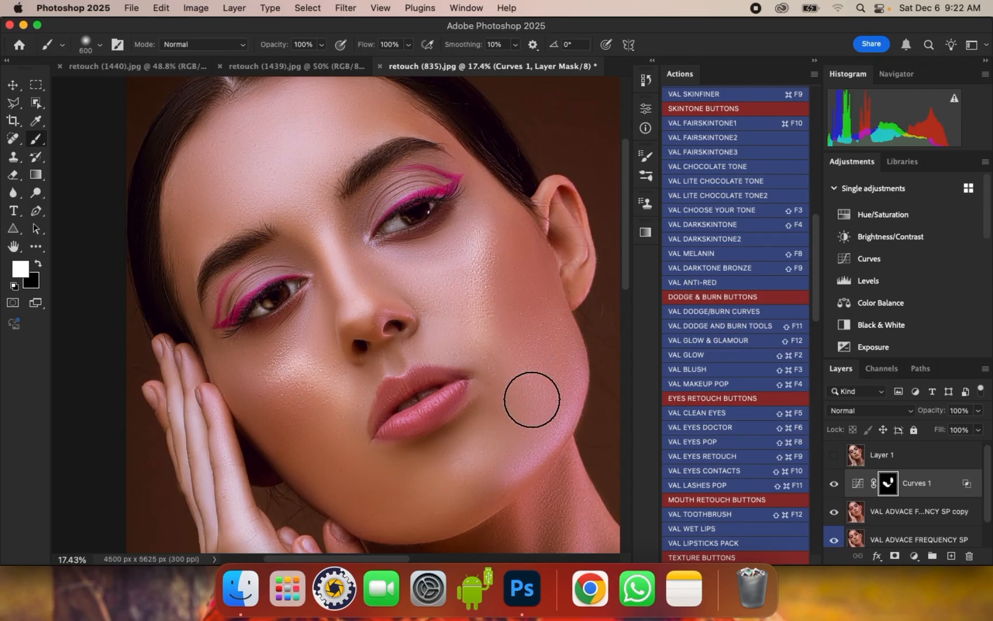
- Paint white on the Curves 1 mask over the forehead with a brush enlarged to about 800 px
key([)
key([)
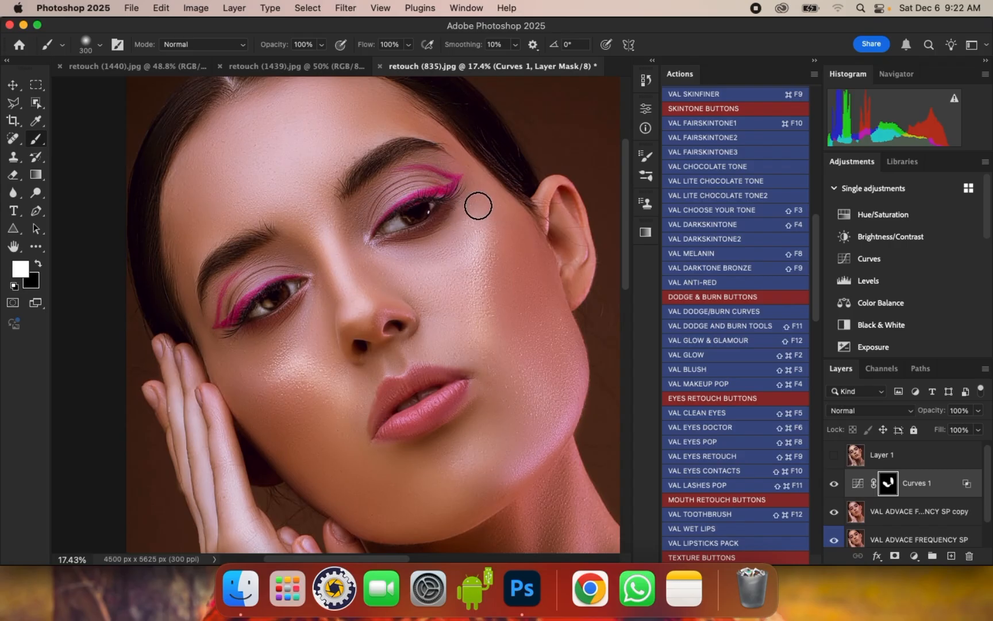
key(])
key(])
key(])
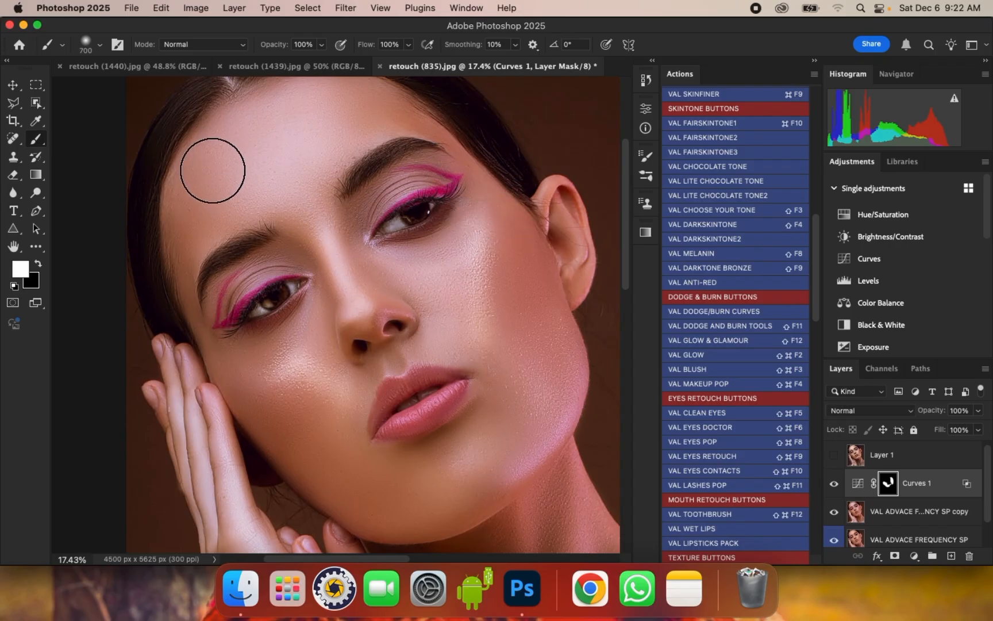
key(bracketright)
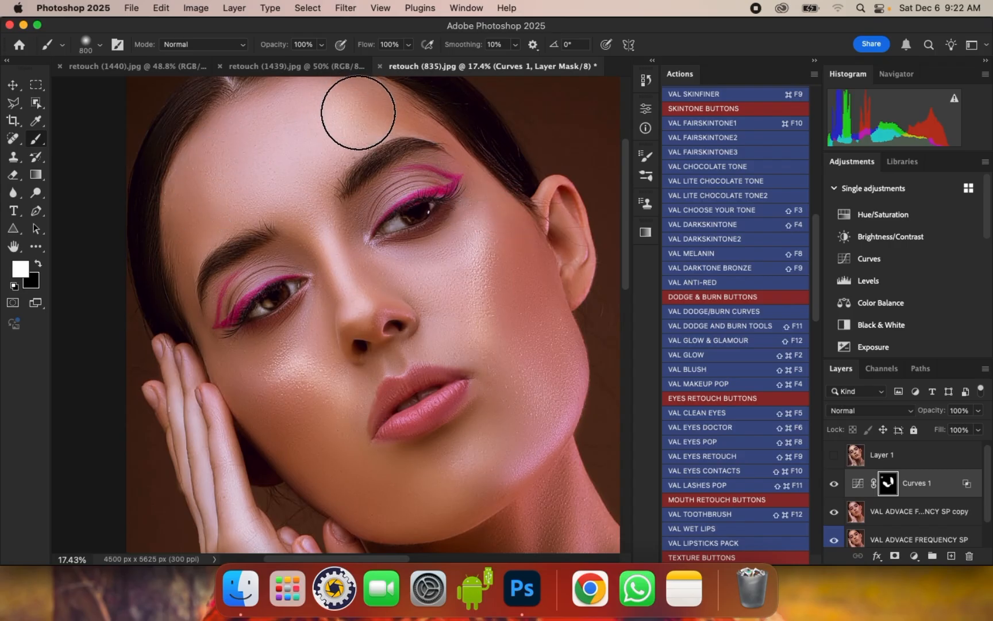
scroll(362, 303, down, 1)
key(bracketleft)
key(bracketleft)
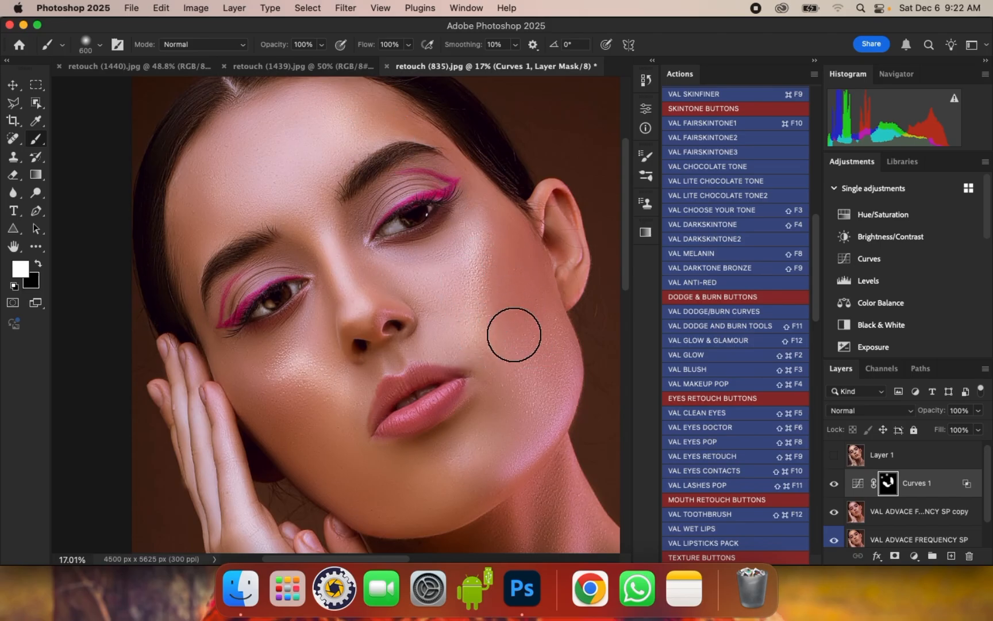
- Compare the portrait with and without the highlight brightening by toggling the Curves 1 layer's visibility at different zoom levels
scroll(503, 267, down, 3)
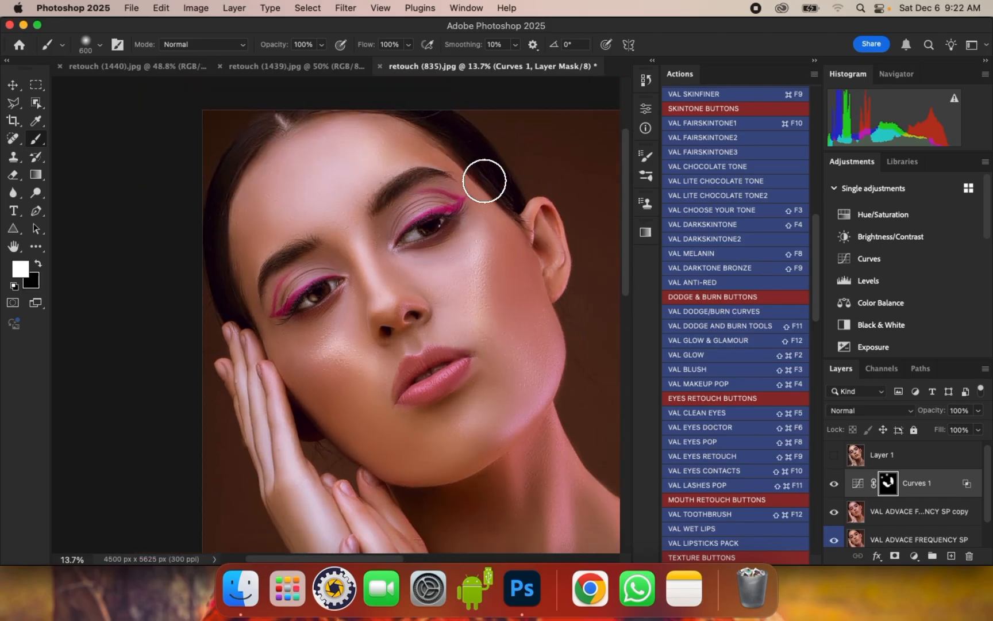
scroll(308, 369, up, 1)
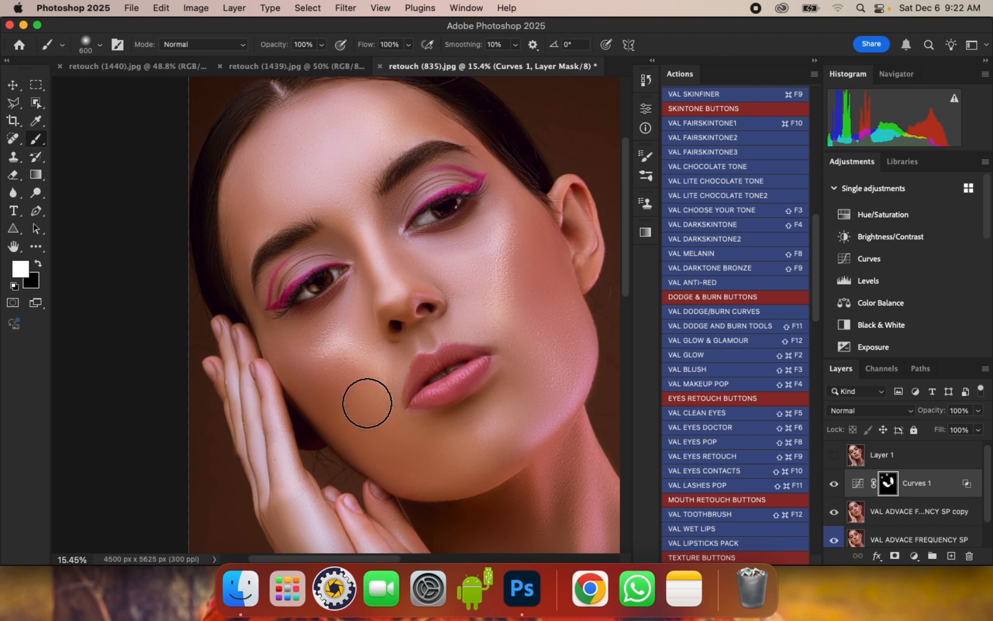
scroll(390, 264, down, 3)
scroll(433, 202, up, 1)
scroll(432, 202, up, 1)
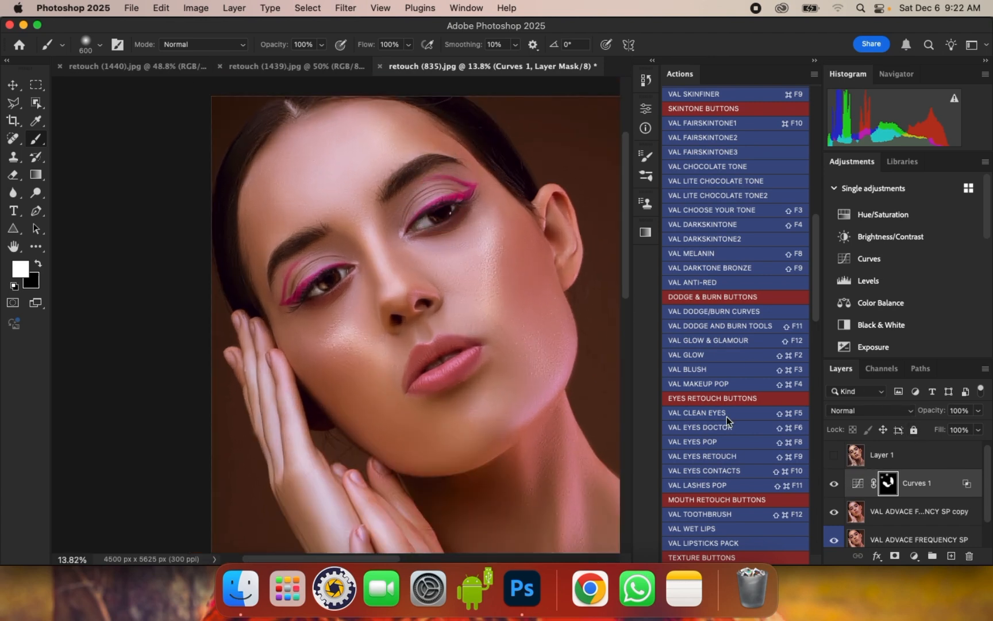
scroll(460, 167, up, 1)
click(835, 486)
click(835, 486)
click(835, 486)
click(834, 486)
click(835, 486)
click(834, 486)
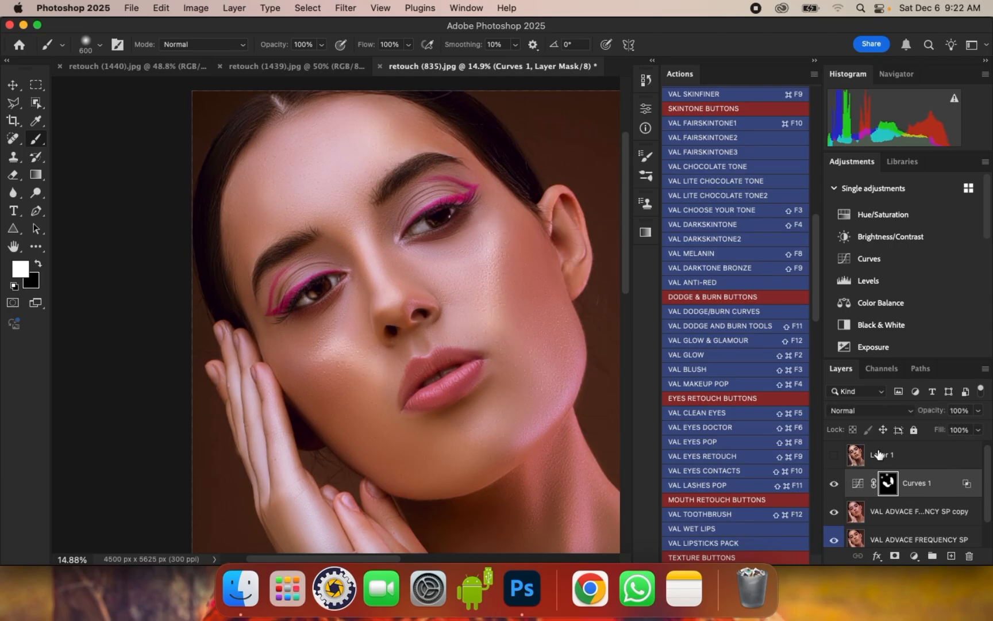
- Lower the Curves 1 layer's opacity to about 37% to soften the highlight brightening
click(978, 410)
click(945, 428)
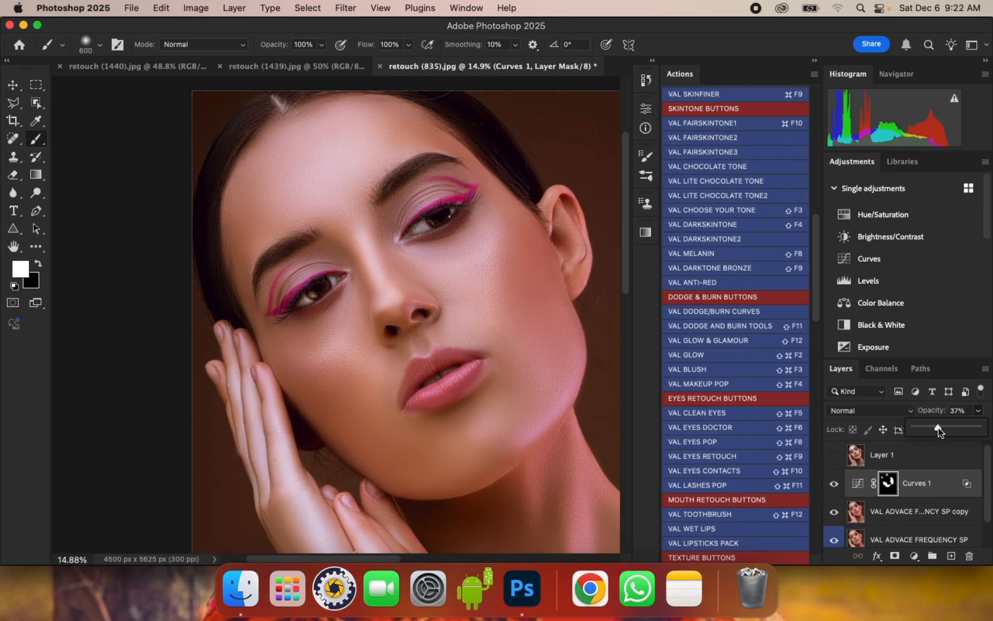
drag(936, 429, 934, 429)
- Add a second Curves adjustment layer above Curves 1 and pull its curve down to darken the portrait
click(914, 557)
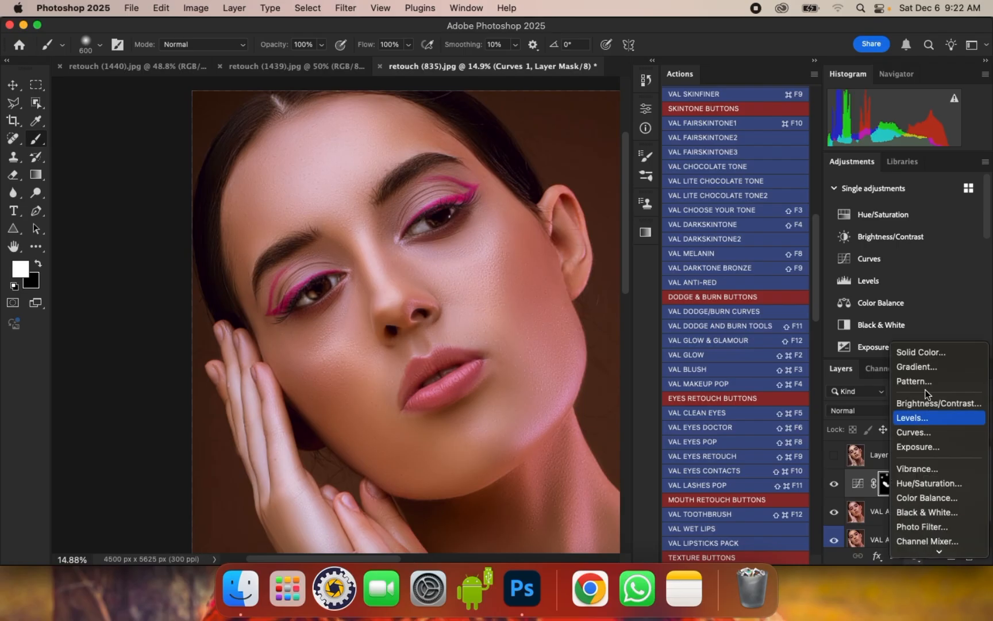
click(926, 431)
drag(571, 228, 570, 237)
click(608, 102)
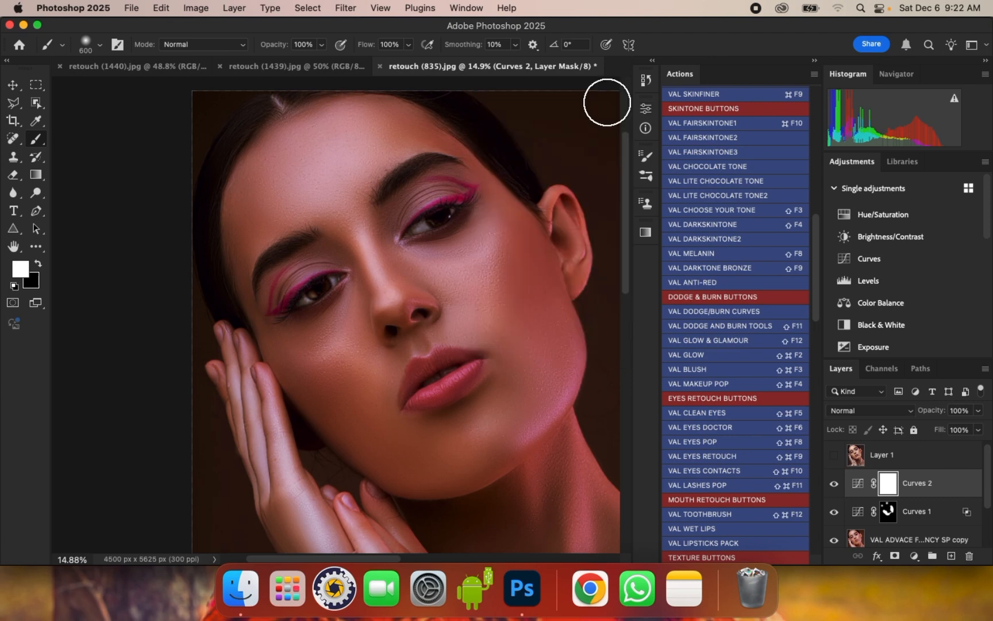
- In the Curves 2 layer's Blend If options, split the Underlying Layer white slider at 112 / 165 to limit the darkening to shadows
double_click(971, 489)
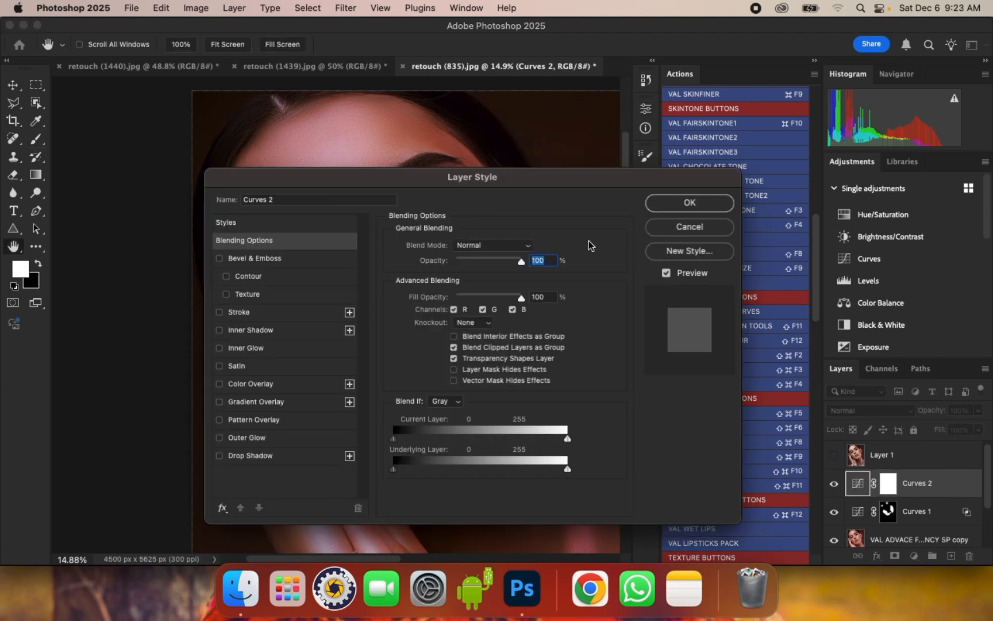
drag(559, 182, 874, 98)
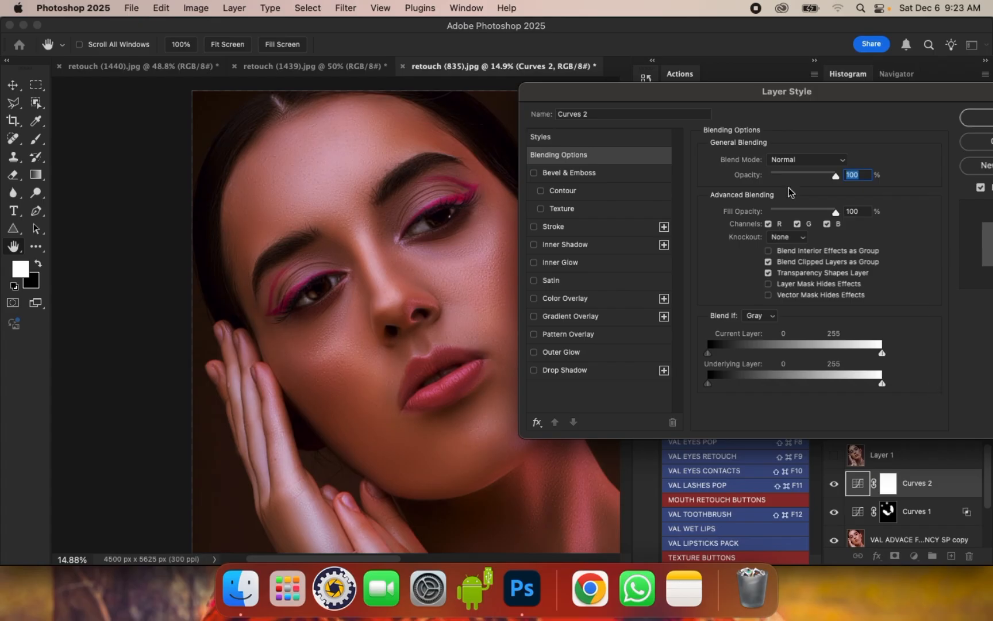
drag(700, 89, 753, 76)
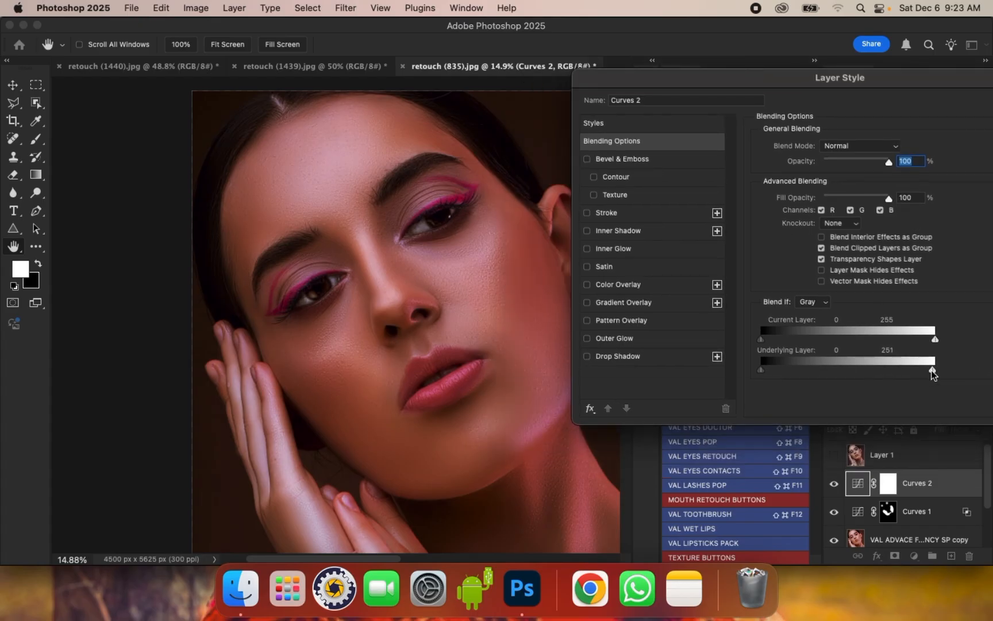
drag(909, 371, 865, 370)
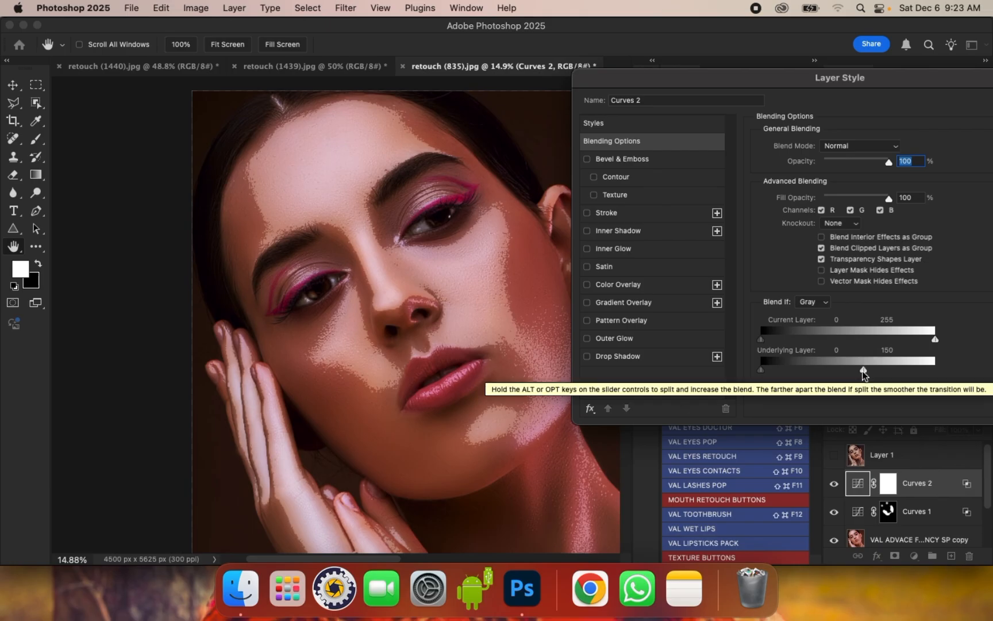
drag(863, 371, 846, 373)
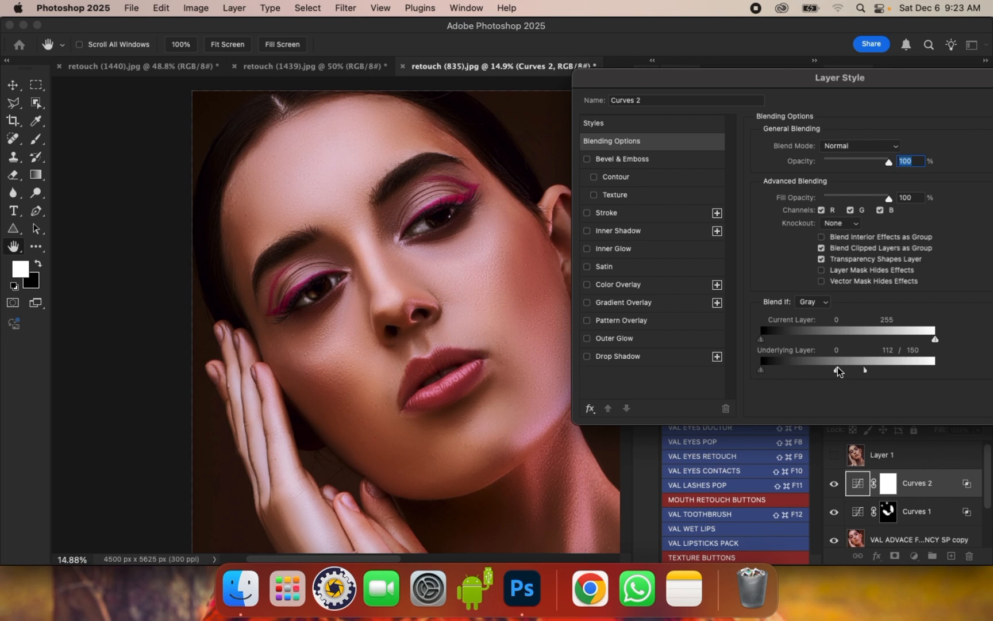
drag(855, 372, 868, 374)
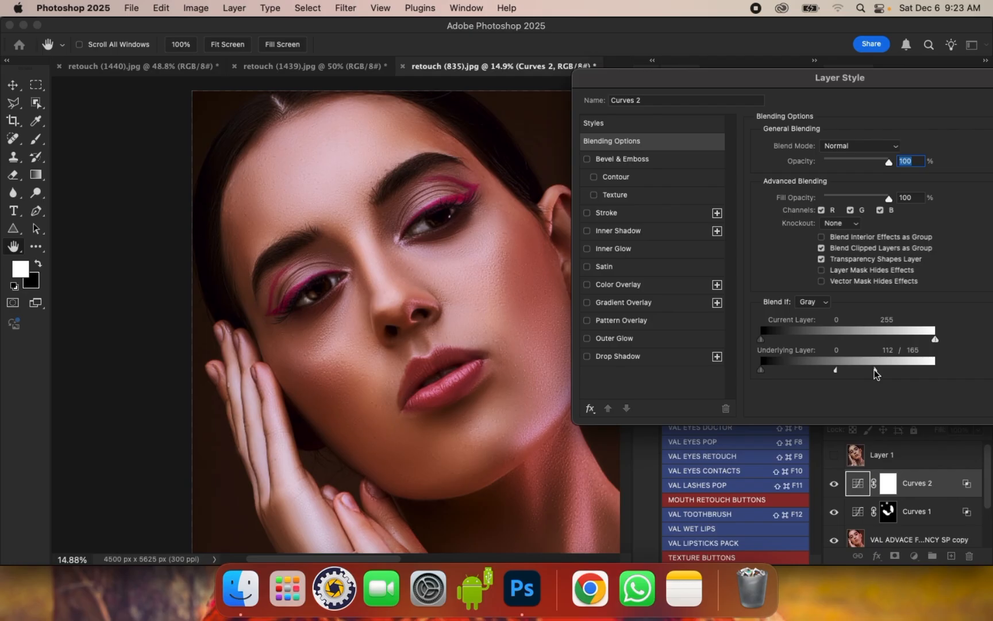
drag(820, 78, 590, 197)
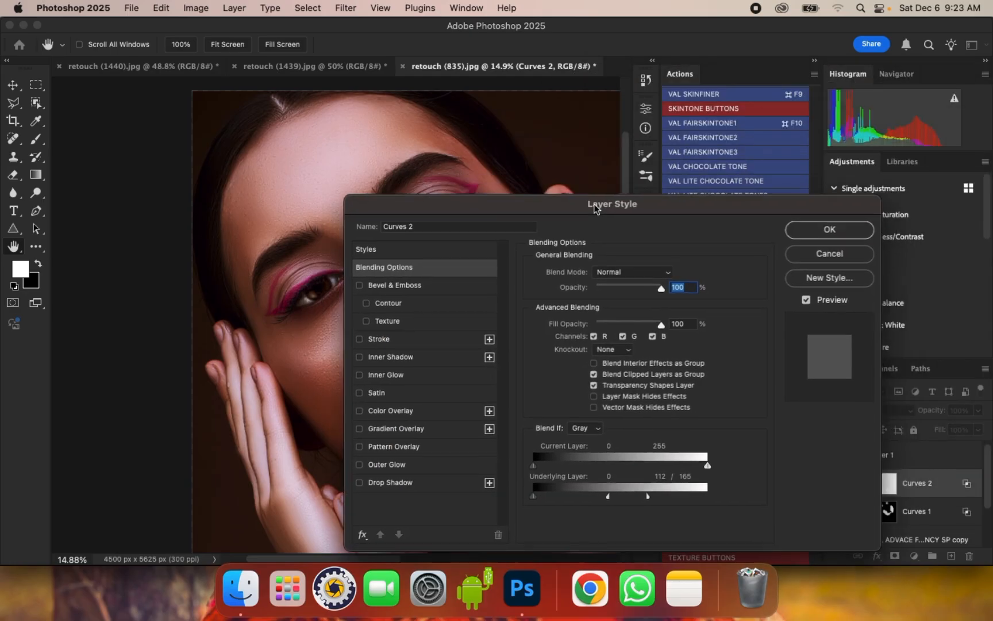
click(798, 236)
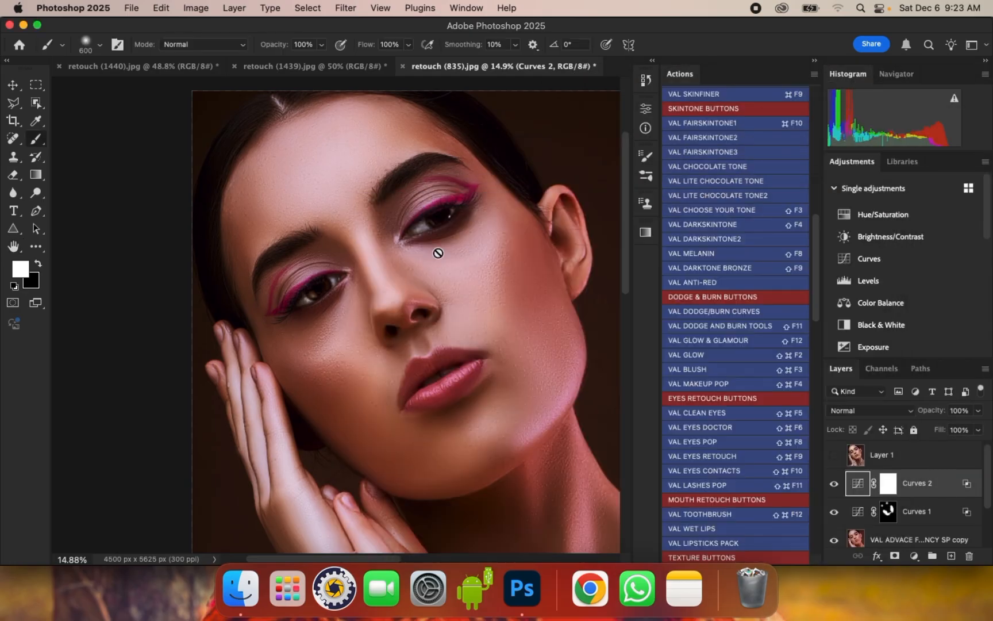
- Invert the Curves 2 mask to black and paint white at about 600 px to contour the hollows of both cheeks
click(885, 486)
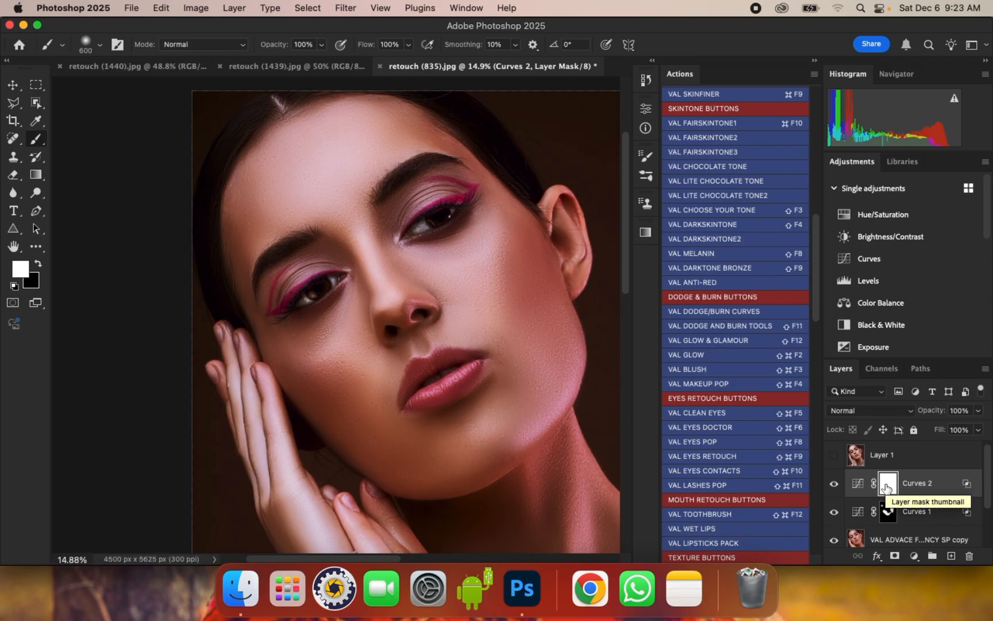
key(super+i)
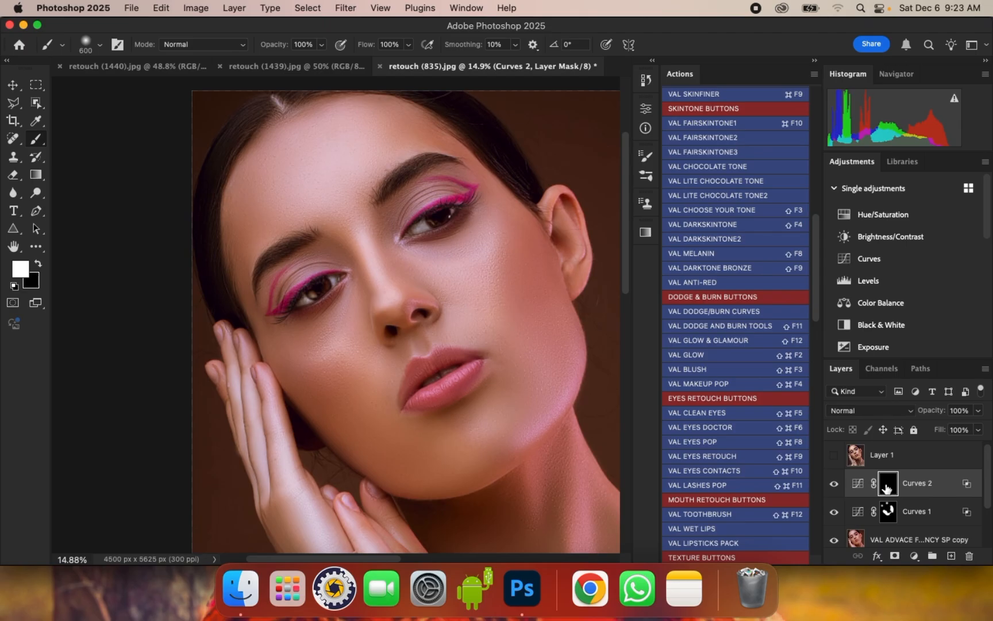
key(bracketleft)
drag(531, 244, 535, 319)
key(bracketright)
mouse_move(516, 245)
mouse_down()
mouse_move(517, 320)
mouse_move(511, 246)
mouse_move(539, 295)
mouse_move(530, 332)
mouse_move(517, 230)
mouse_up()
mouse_move(322, 406)
mouse_down()
mouse_move(366, 424)
mouse_move(304, 369)
mouse_move(357, 386)
mouse_move(365, 401)
mouse_up()
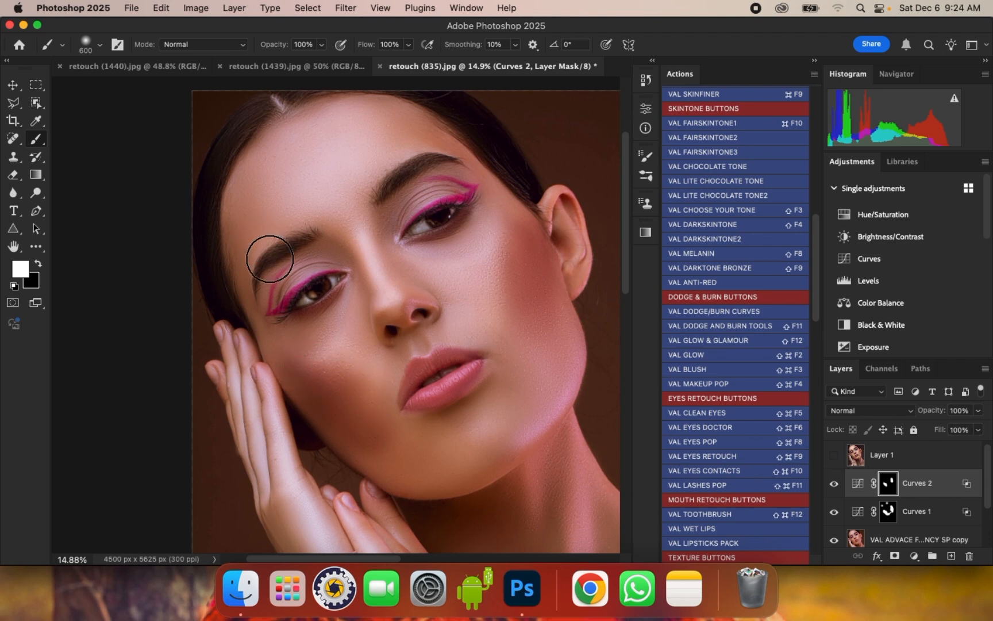
drag(369, 394, 386, 435)
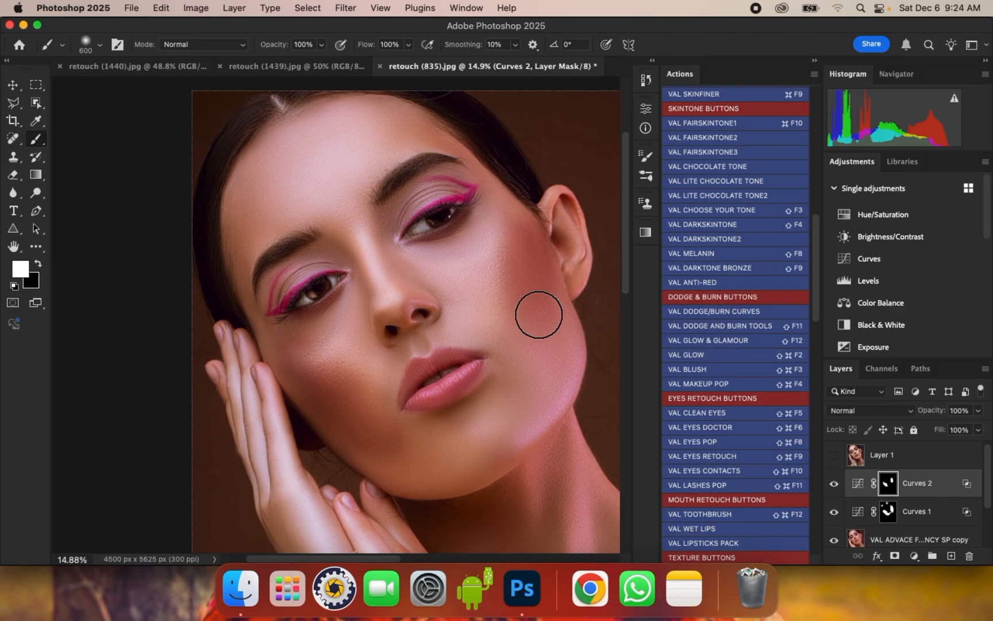
drag(517, 225, 507, 218)
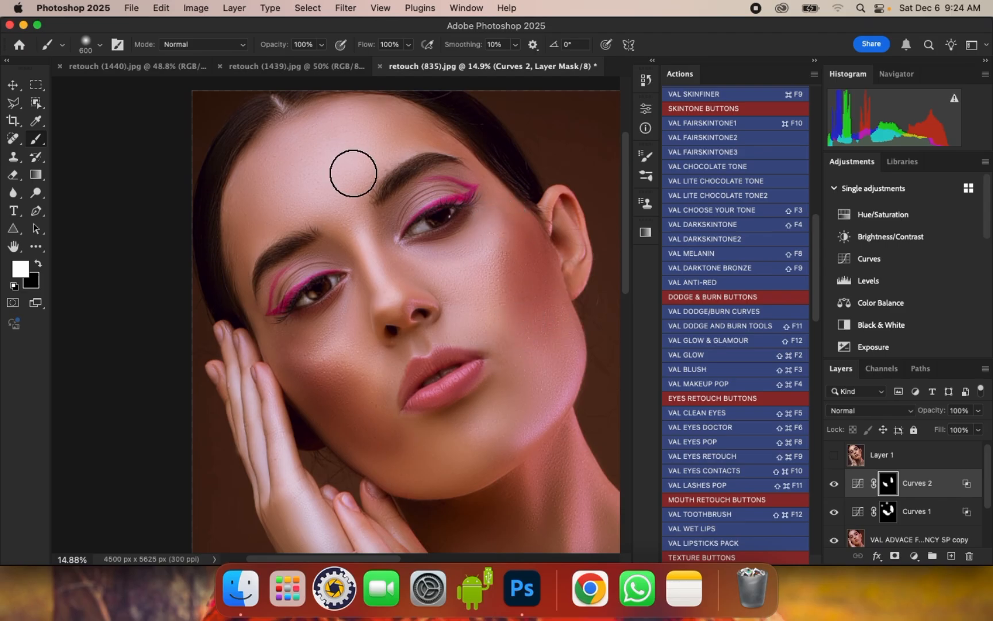
- Paint white on the Curves 2 mask with an 800 px brush to darken the side of the forehead along the hairline
key(bracketright)
key(bracketright)
drag(248, 200, 253, 213)
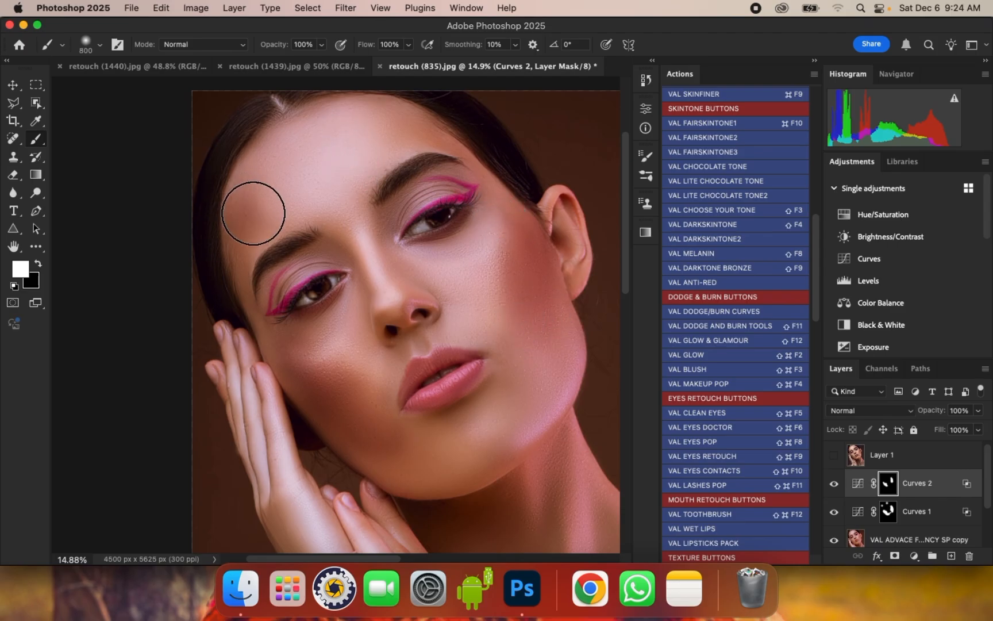
- Lower the Curves 2 layer's opacity to 43% and check the contour shading at different zoom levels
scroll(448, 242, down, 1)
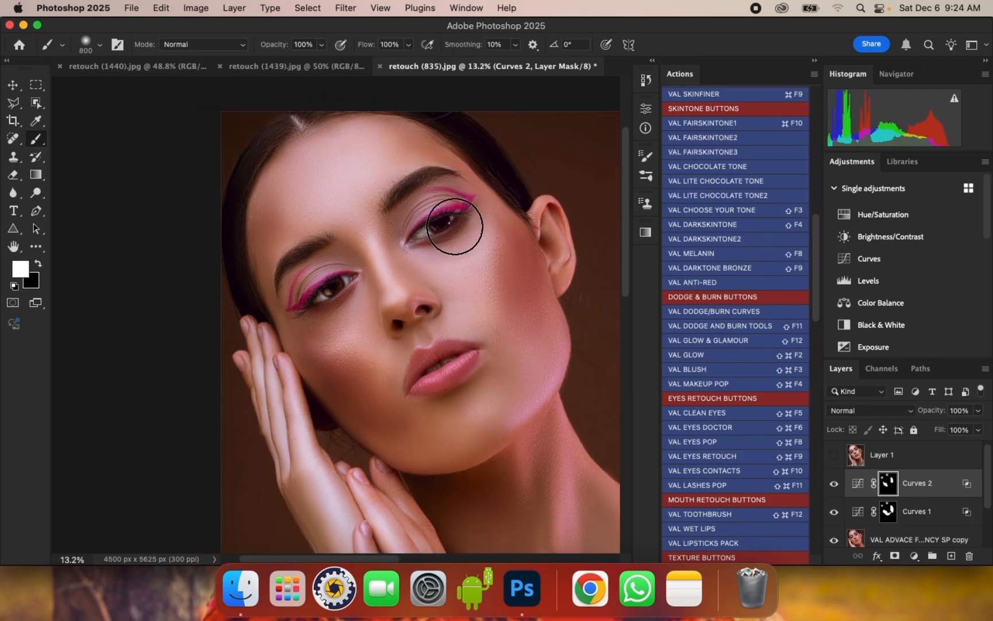
scroll(357, 192, up, 1)
click(977, 410)
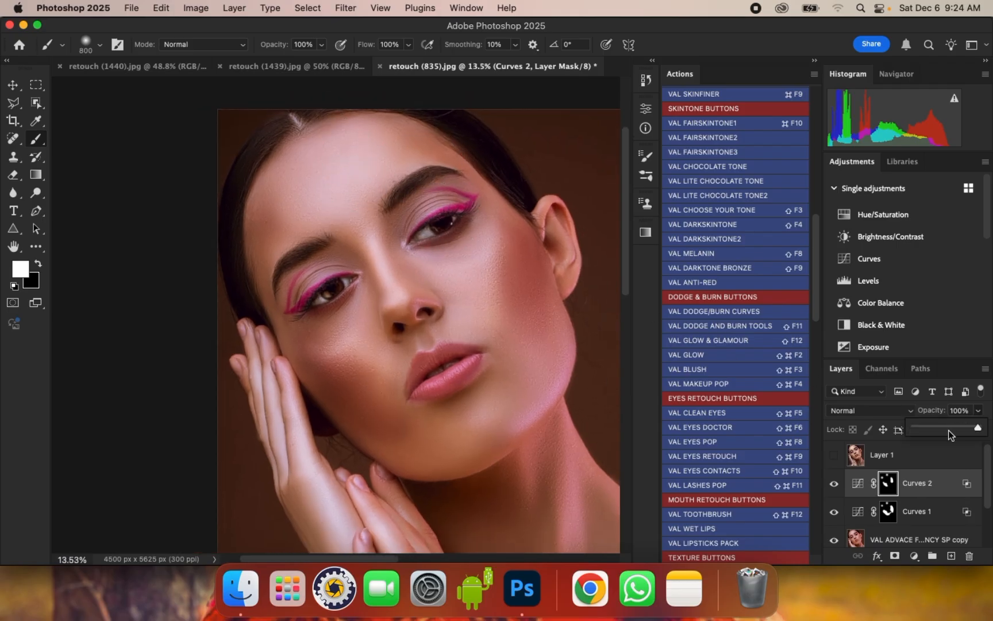
click(947, 427)
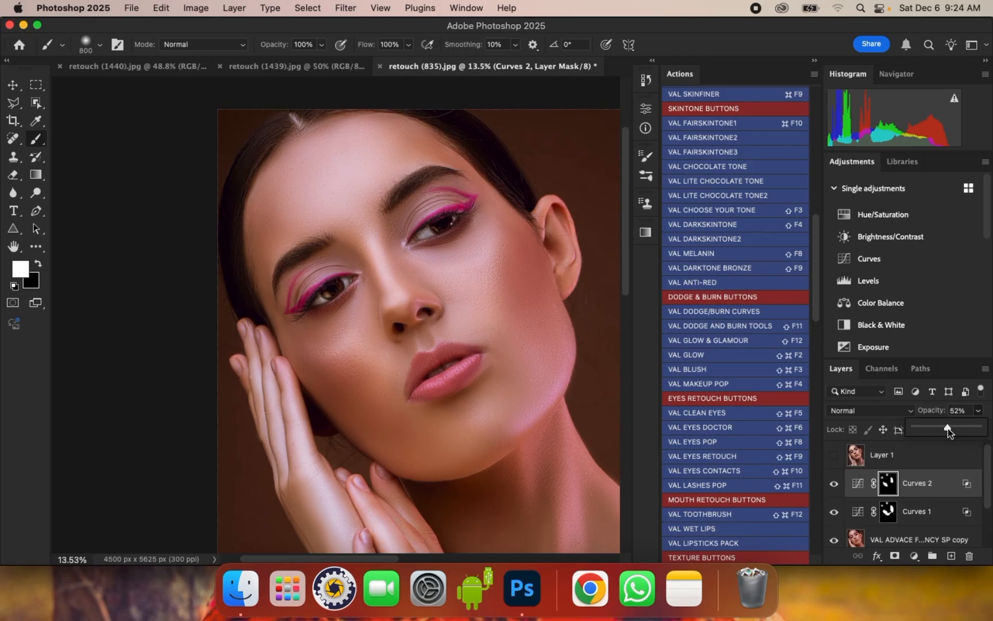
drag(947, 428, 945, 426)
scroll(515, 217, down, 3)
scroll(459, 257, up, 4)
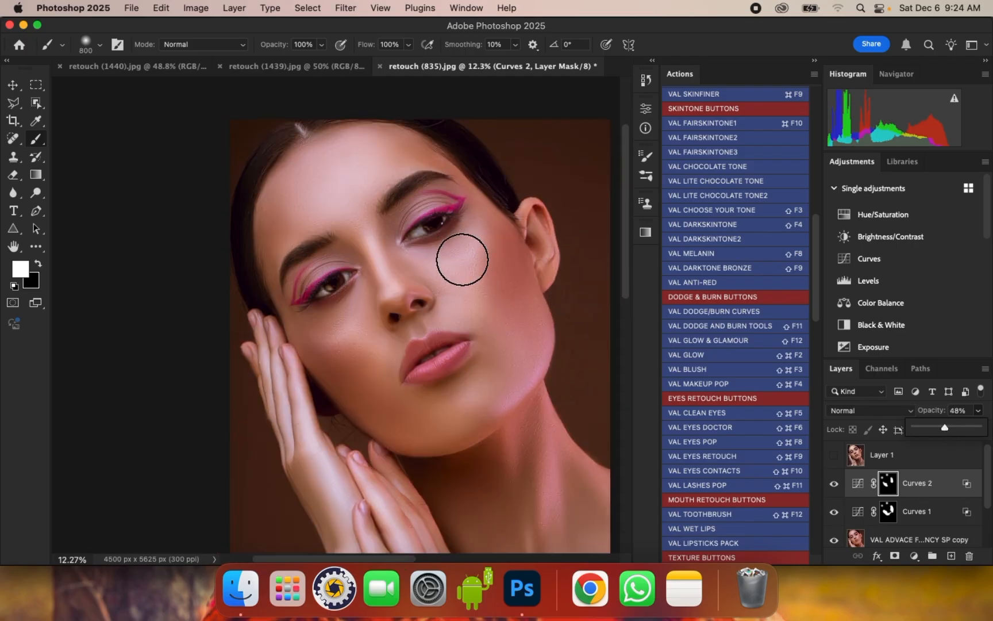
scroll(420, 230, up, 1)
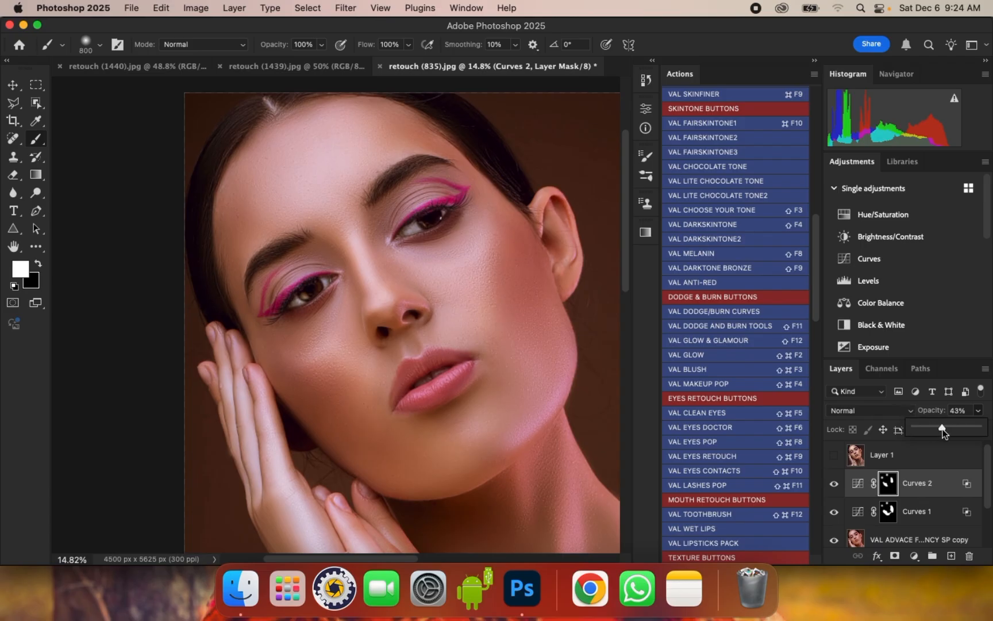
scroll(437, 224, down, 1)
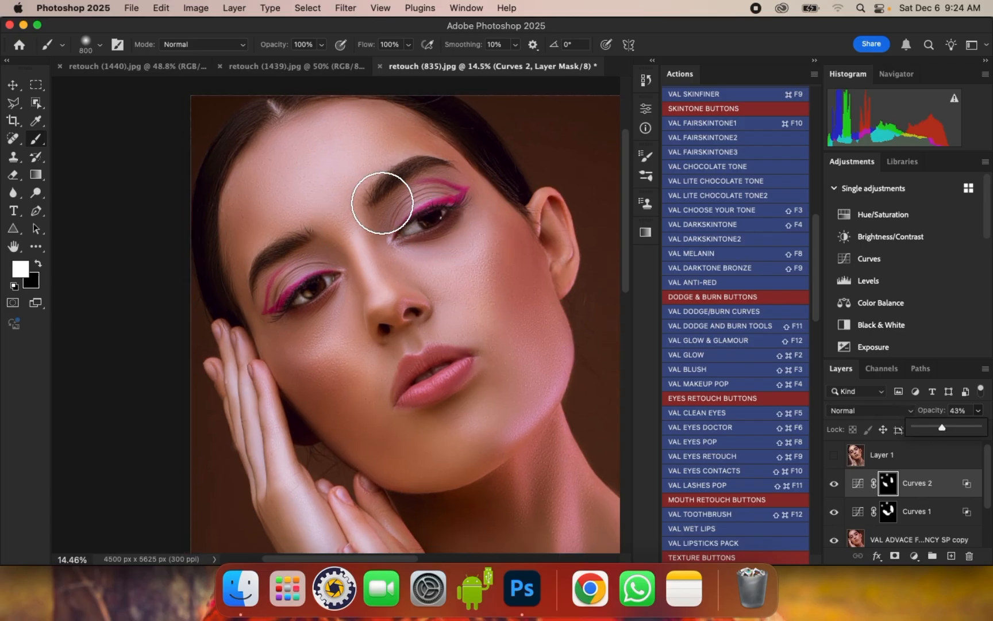
scroll(402, 236, up, 2)
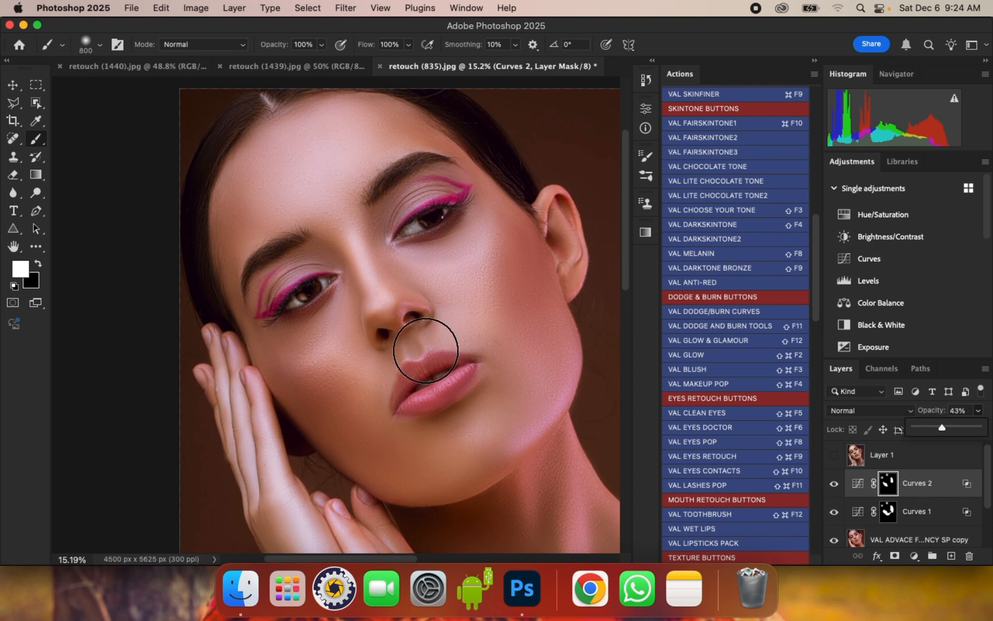
- Add a brightening Curves layer above Curves 2 with a point at input 118, output 177, and invert its mask to black
scroll(431, 342, up, 2)
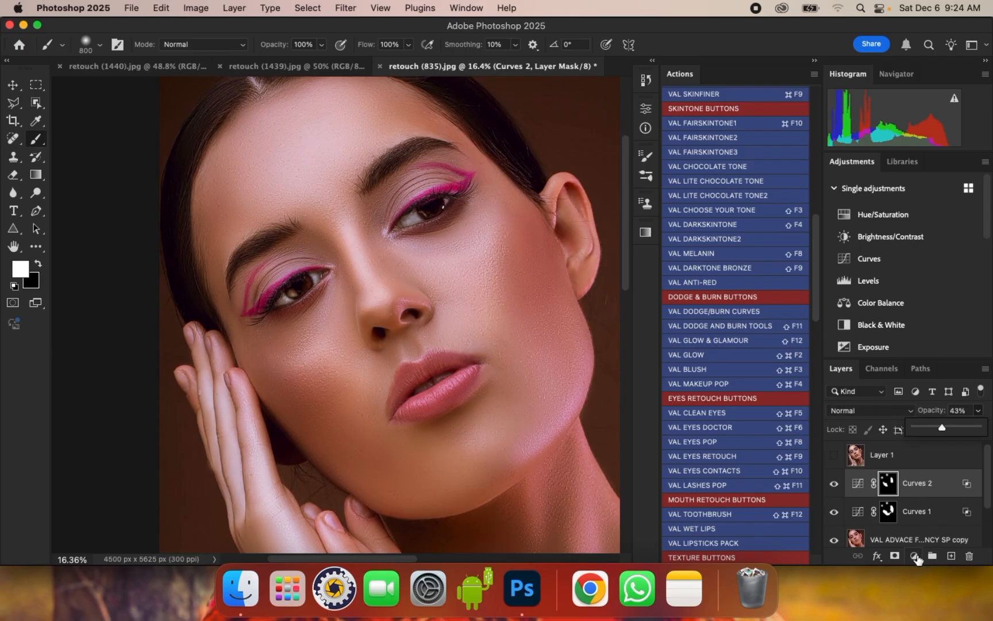
click(915, 555)
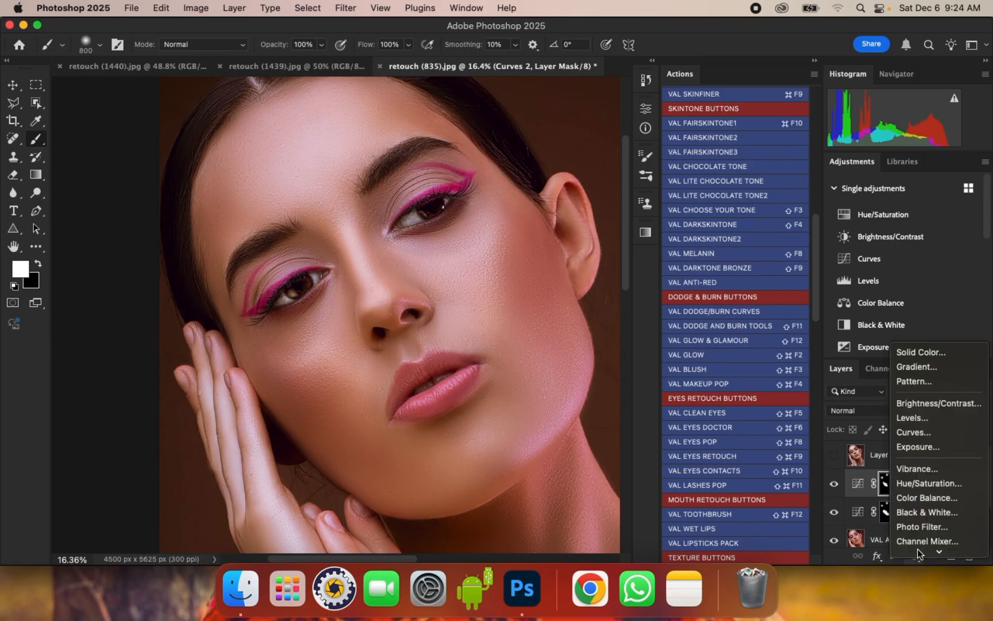
click(930, 434)
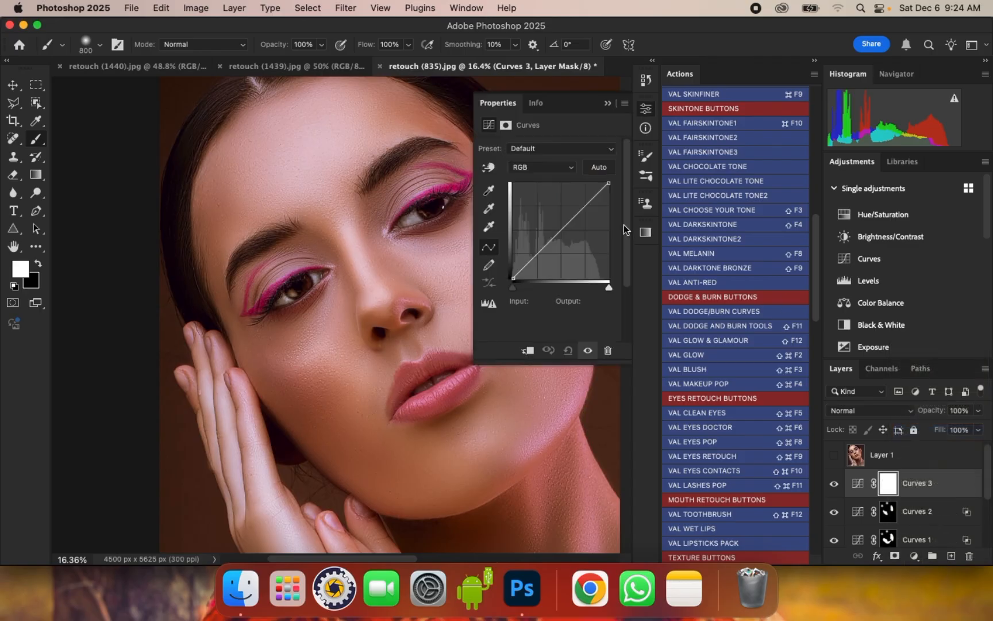
drag(568, 224, 557, 210)
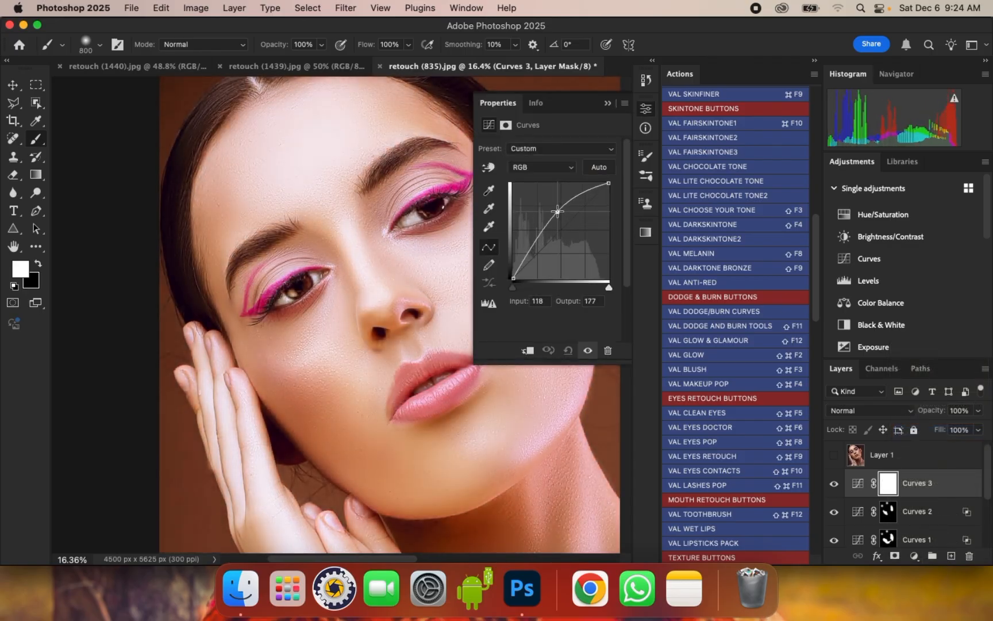
click(607, 105)
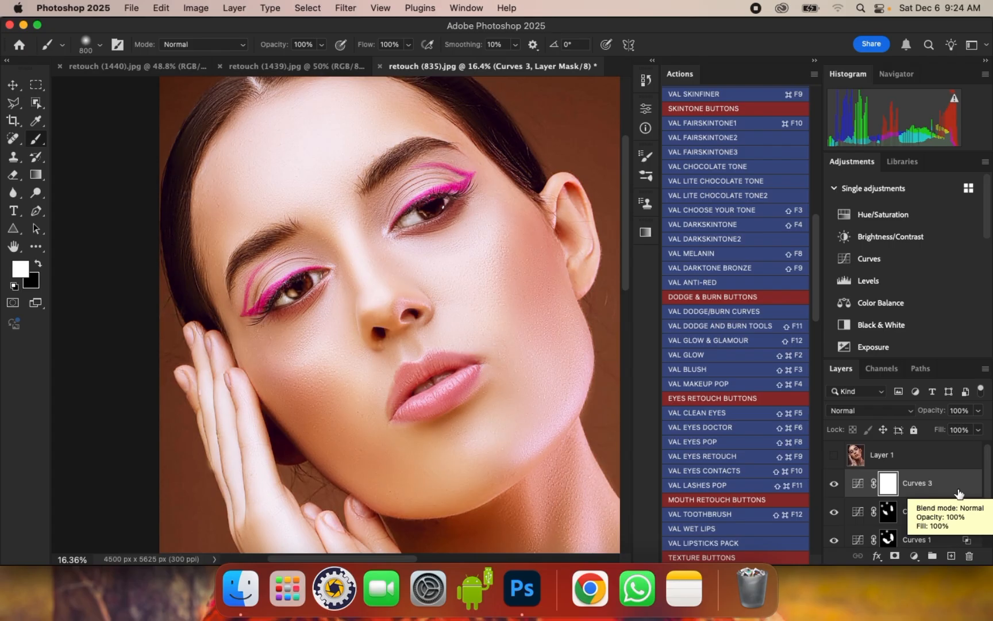
key(super+i)
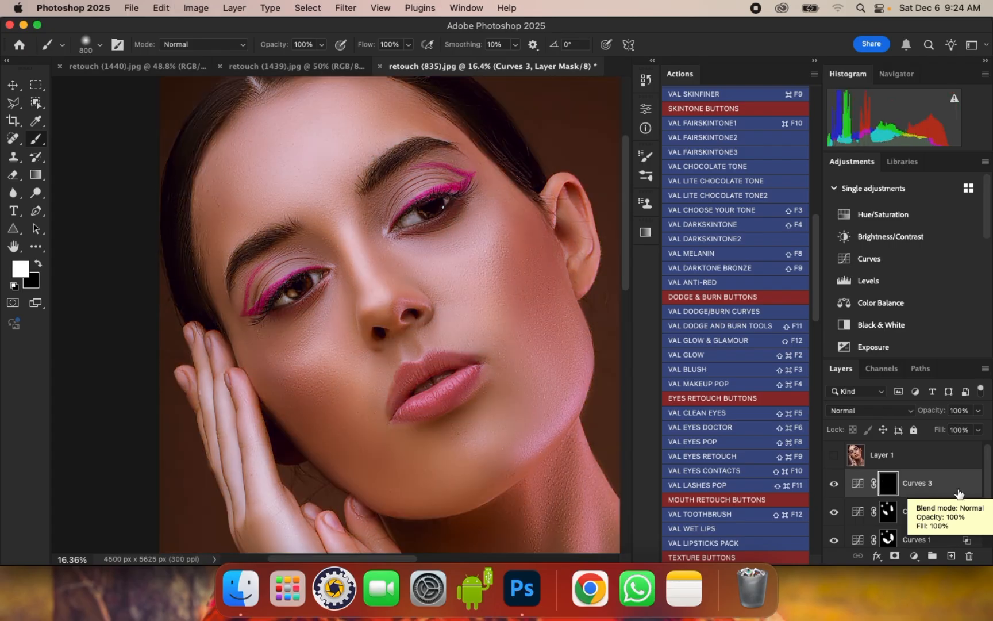
- Paint white on the Curves 3 mask with a 175 px brush to brighten both upper eyelids
key(bracketleft)
scroll(414, 167, up, 2)
key(bracketleft)
key(bracketleft)
key(bracketleft)
key(bracketleft)
key(bracketleft)
key(bracketleft)
drag(401, 202, 444, 183)
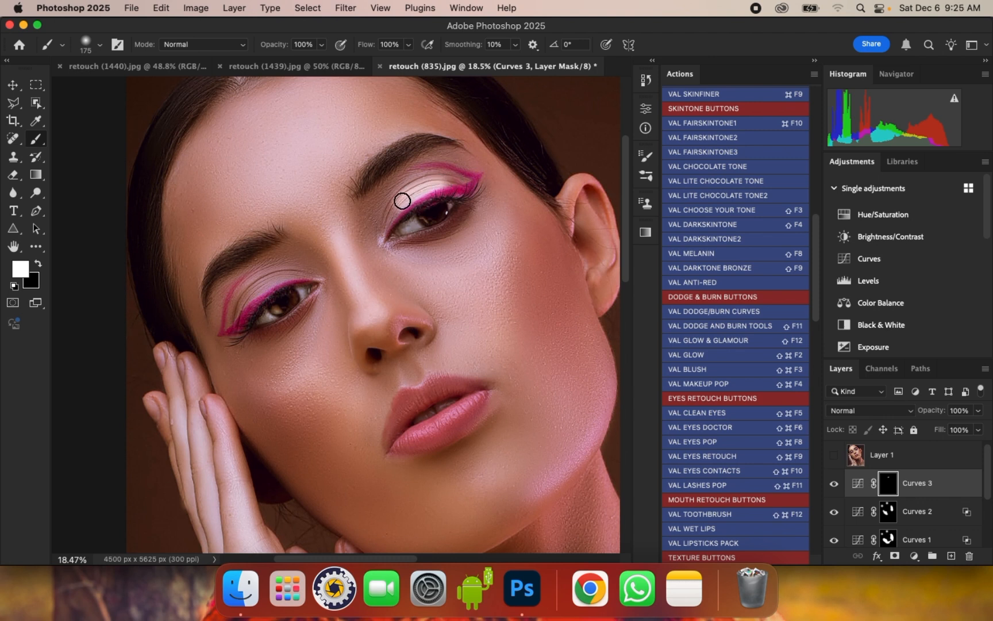
mouse_move(273, 278)
mouse_down()
mouse_move(239, 308)
mouse_move(282, 280)
mouse_up()
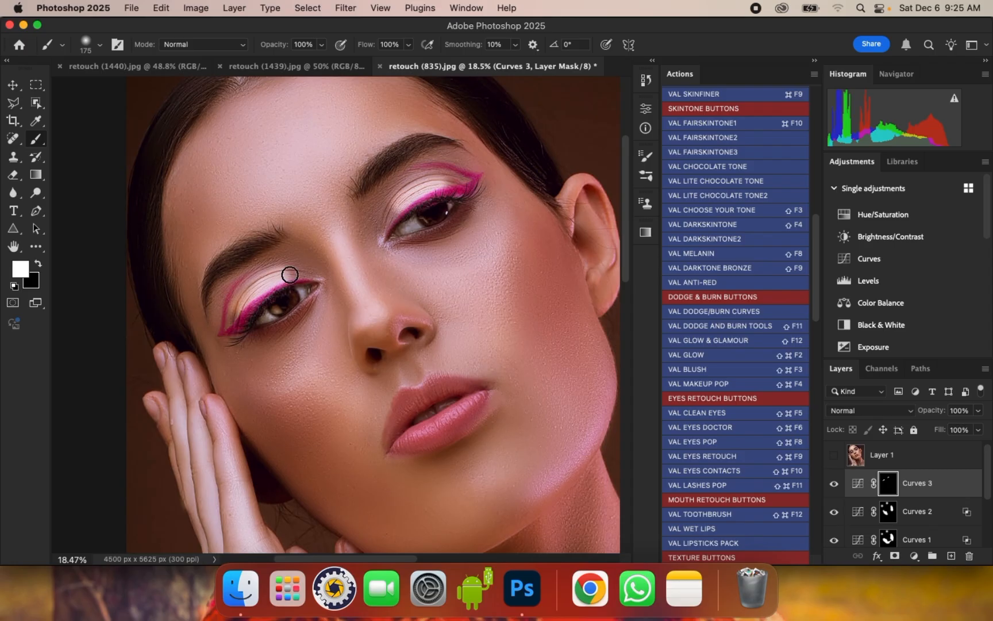
- Paint white on the Curves 3 mask with a slightly smaller brush to highlight the upper and lower lips
key(bracketleft)
mouse_move(465, 410)
mouse_down()
mouse_move(416, 440)
mouse_move(461, 415)
mouse_move(440, 392)
mouse_move(408, 405)
mouse_up()
key(bracketright)
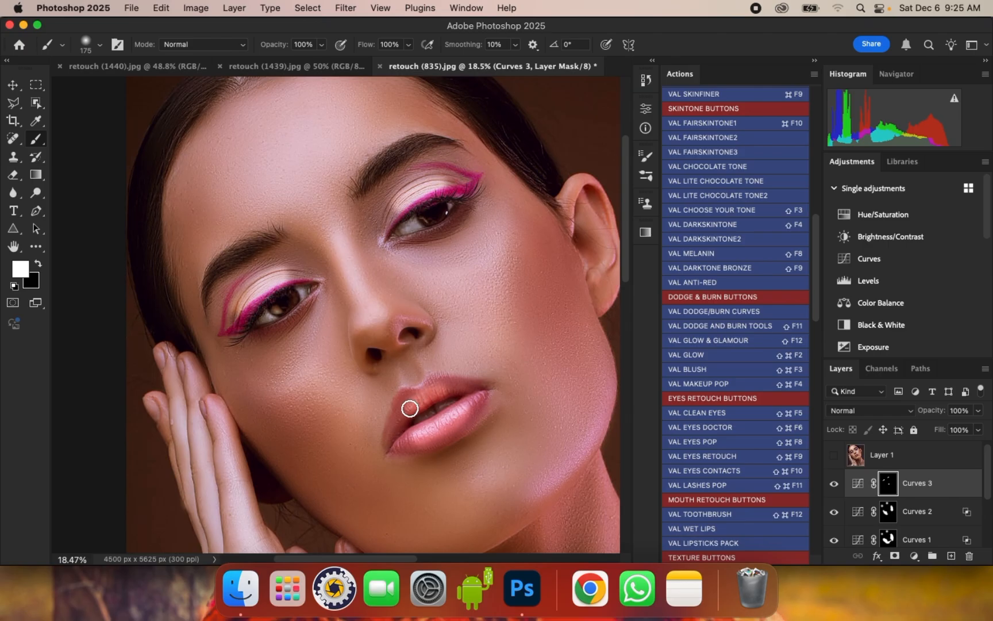
scroll(413, 288, down, 1)
scroll(363, 188, down, 5)
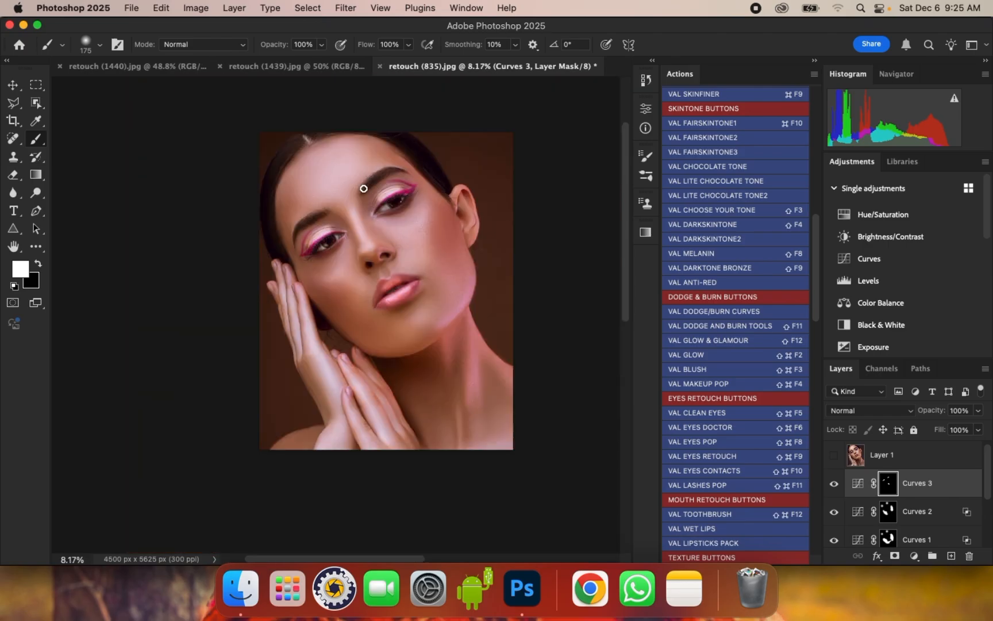
- Feather the Curves 3 layer mask by 81.4 px to soften the painted highlights
scroll(363, 184, up, 3)
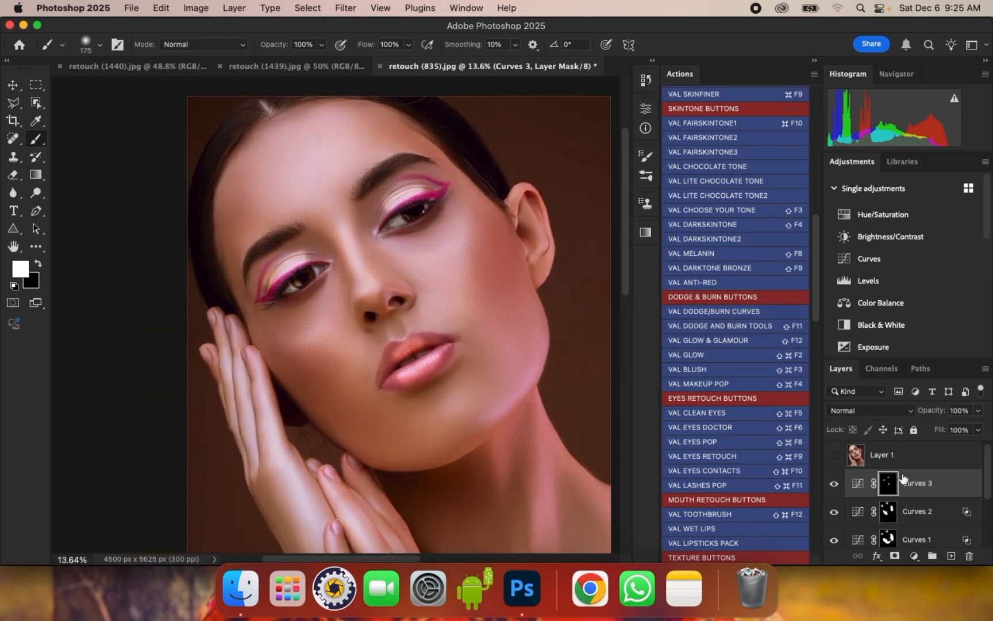
double_click(859, 486)
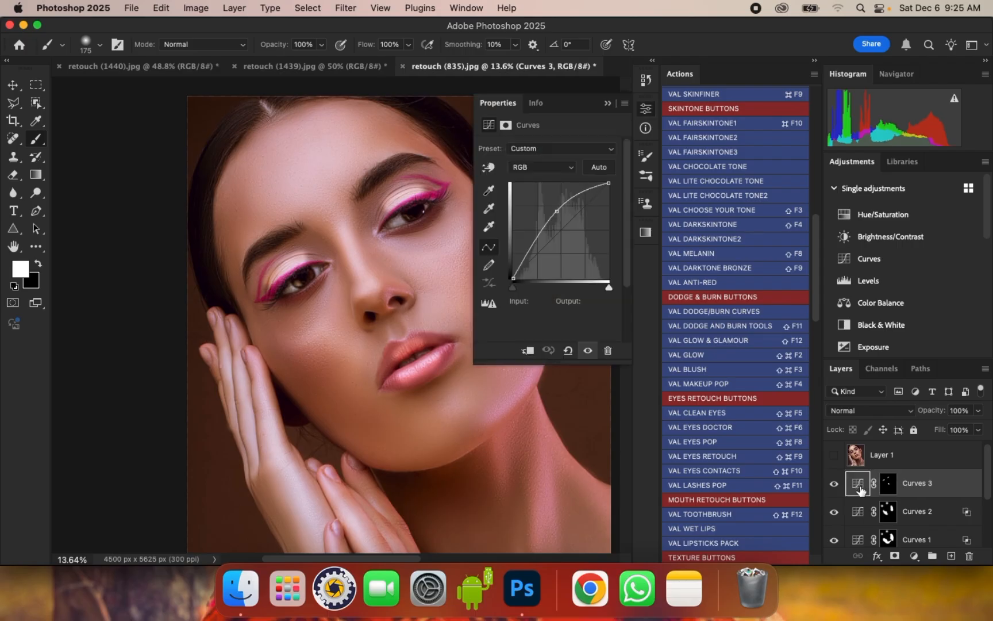
click(507, 125)
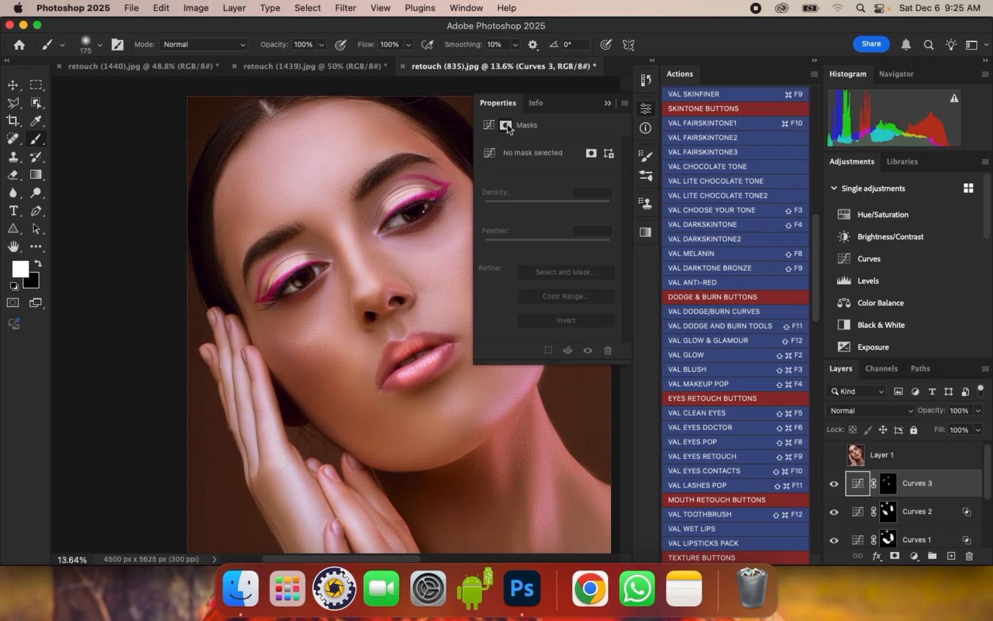
click(594, 153)
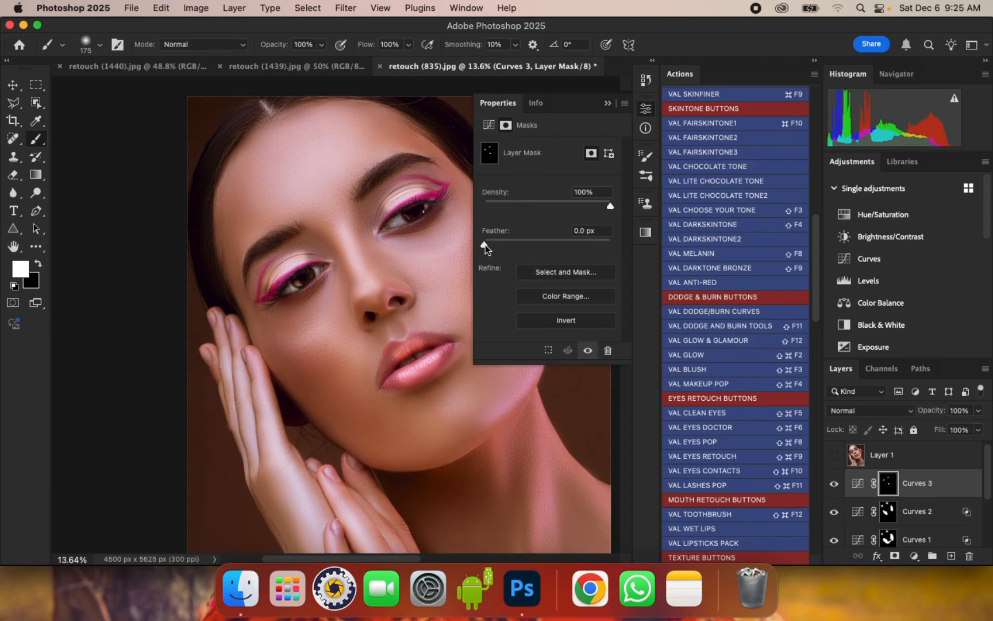
drag(485, 246, 558, 243)
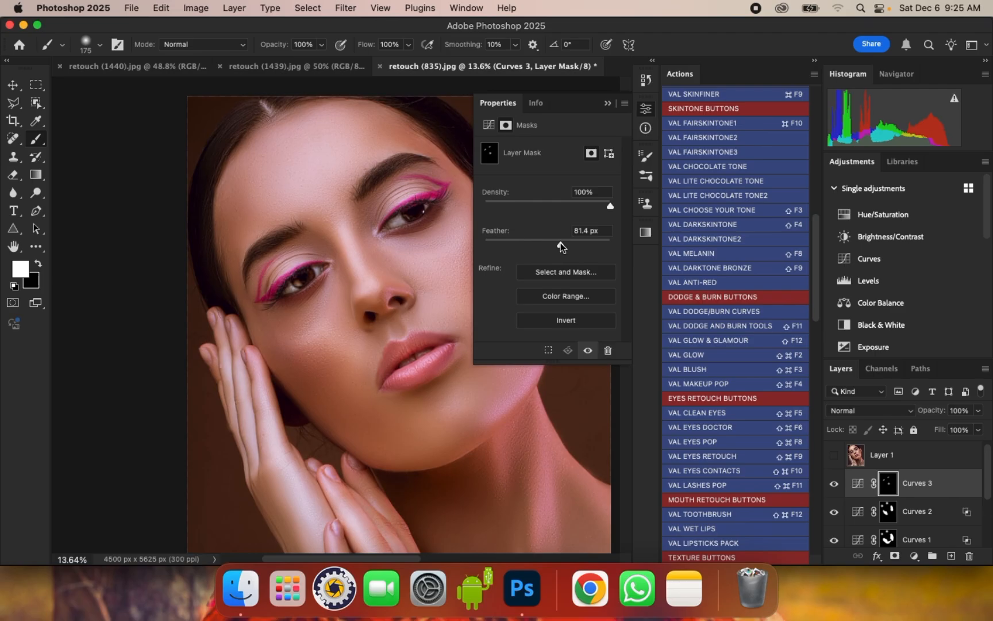
click(609, 103)
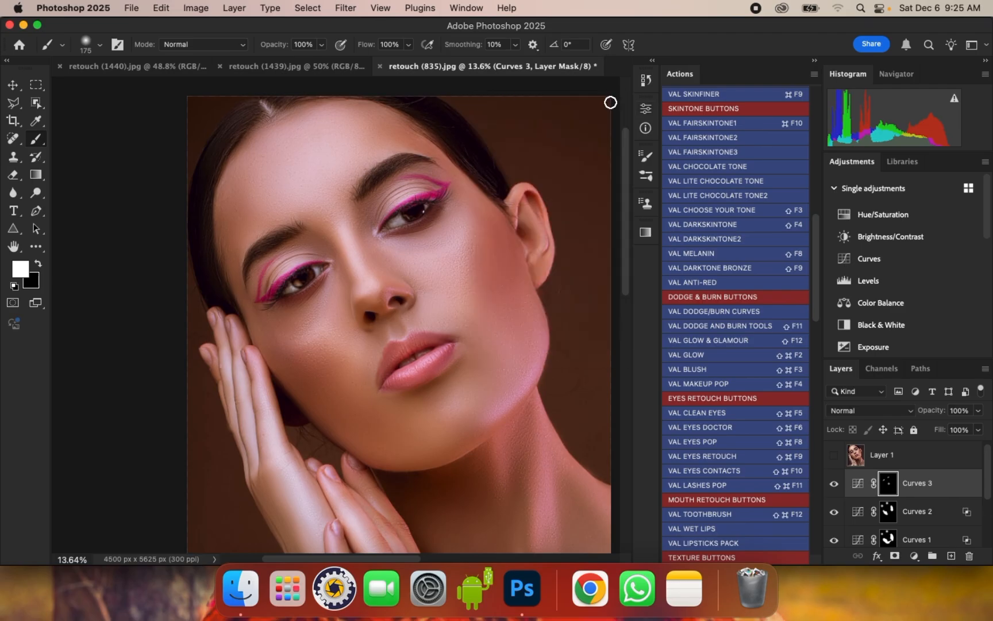
- Compare the portrait with and without the Curves 3 layer, and lower that layer's opacity to 76%
scroll(485, 162, down, 3)
scroll(434, 203, up, 5)
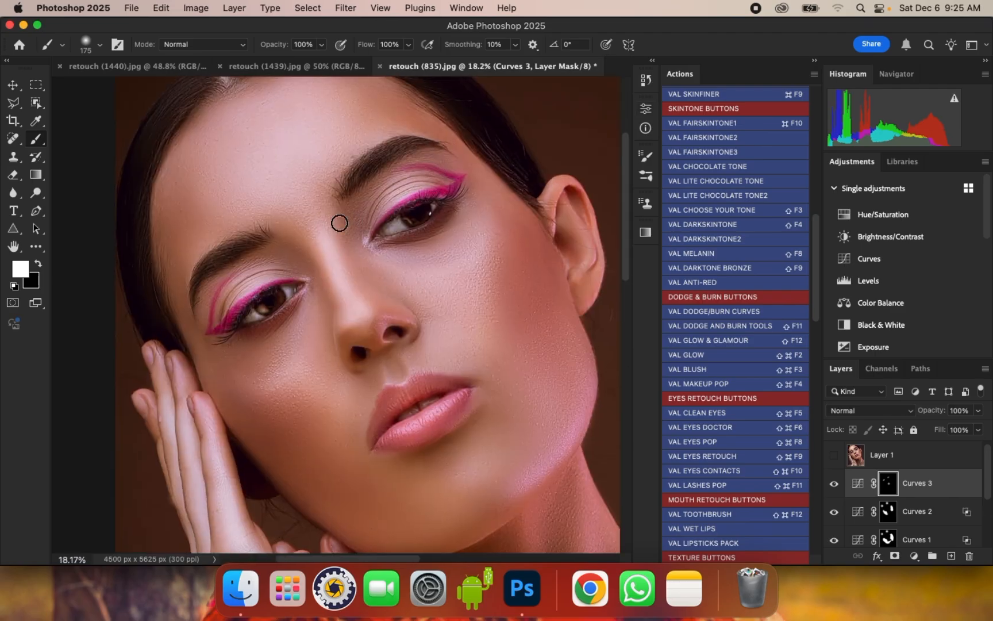
click(834, 484)
click(834, 484)
click(834, 484)
click(834, 484)
click(979, 410)
drag(979, 427, 966, 433)
click(981, 440)
scroll(429, 191, down, 1)
scroll(429, 192, down, 2)
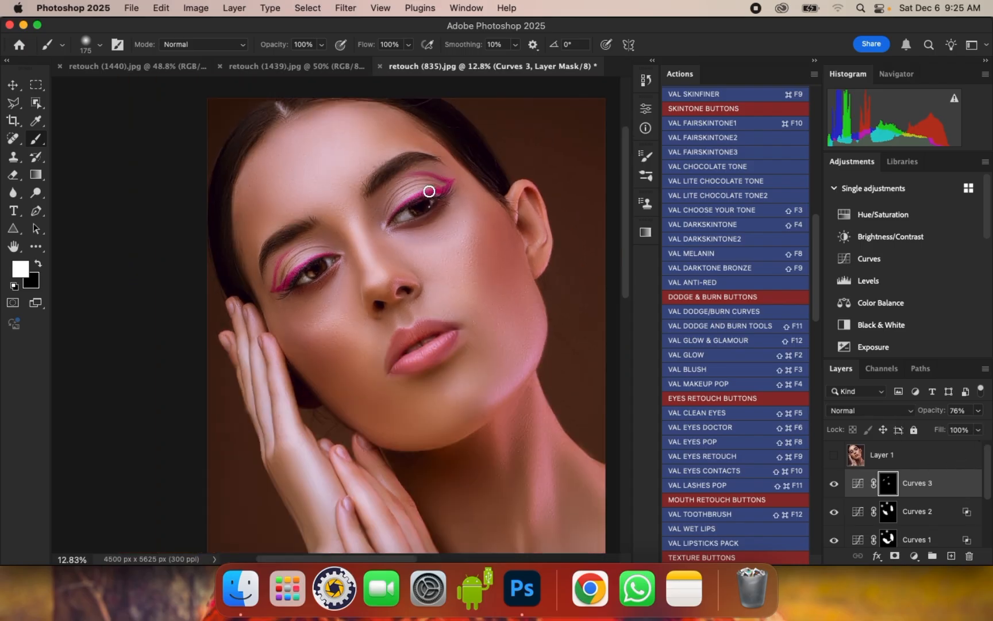
scroll(428, 189, down, 1)
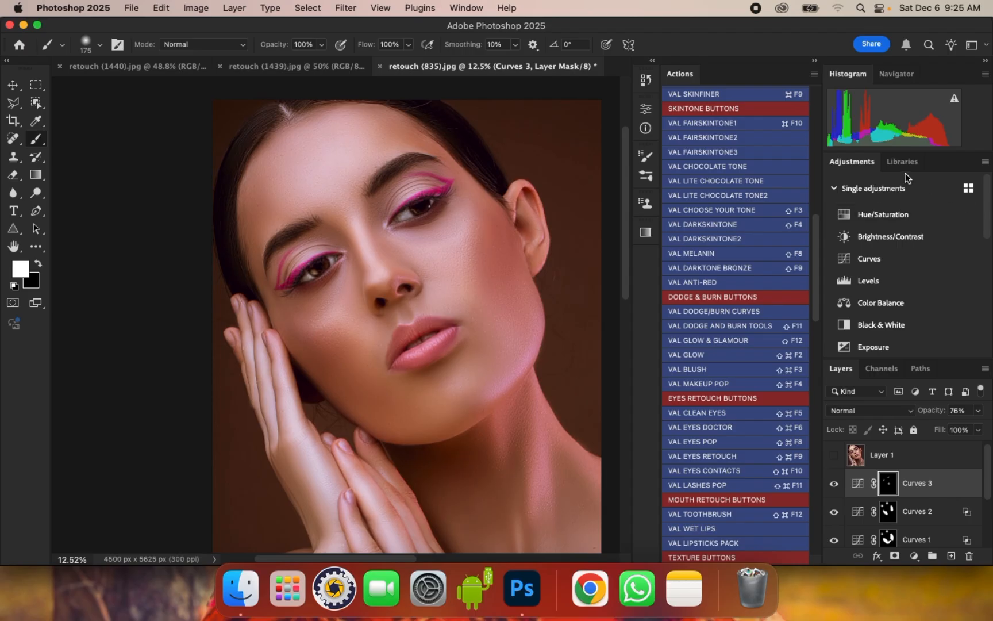
- Add a Channel Mixer adjustment layer and set its Red output channel to Red +95, Green -5 and Blue +8
drag(987, 204, 946, 258)
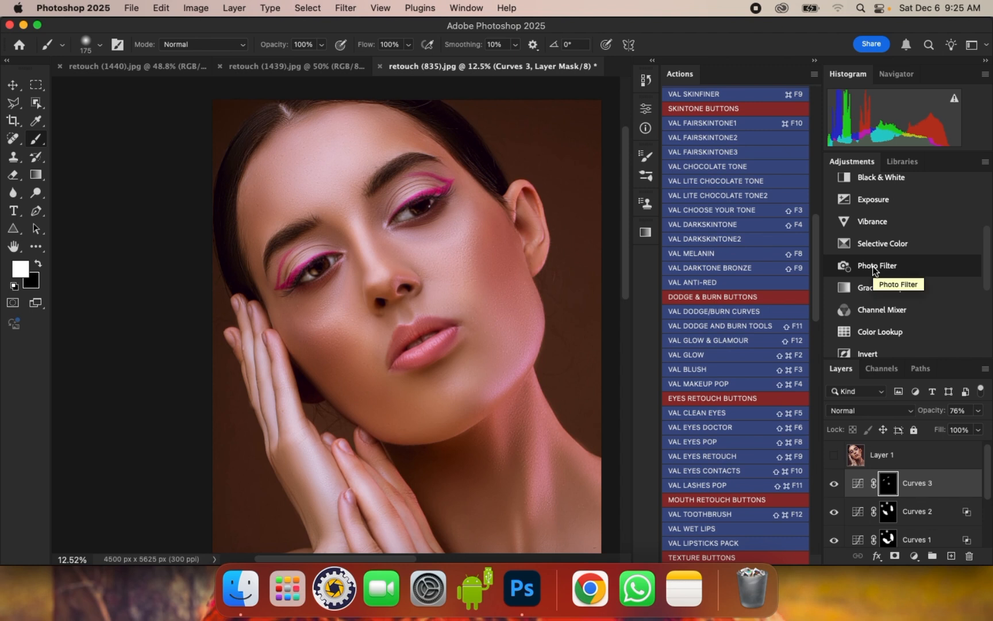
click(884, 310)
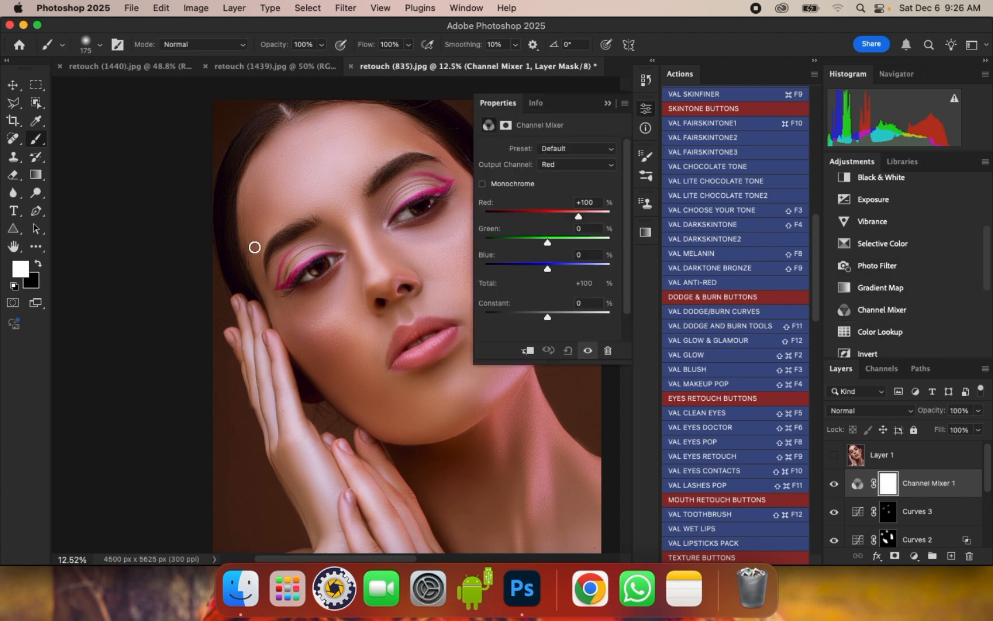
scroll(72, 237, down, 1)
scroll(434, 285, up, 2)
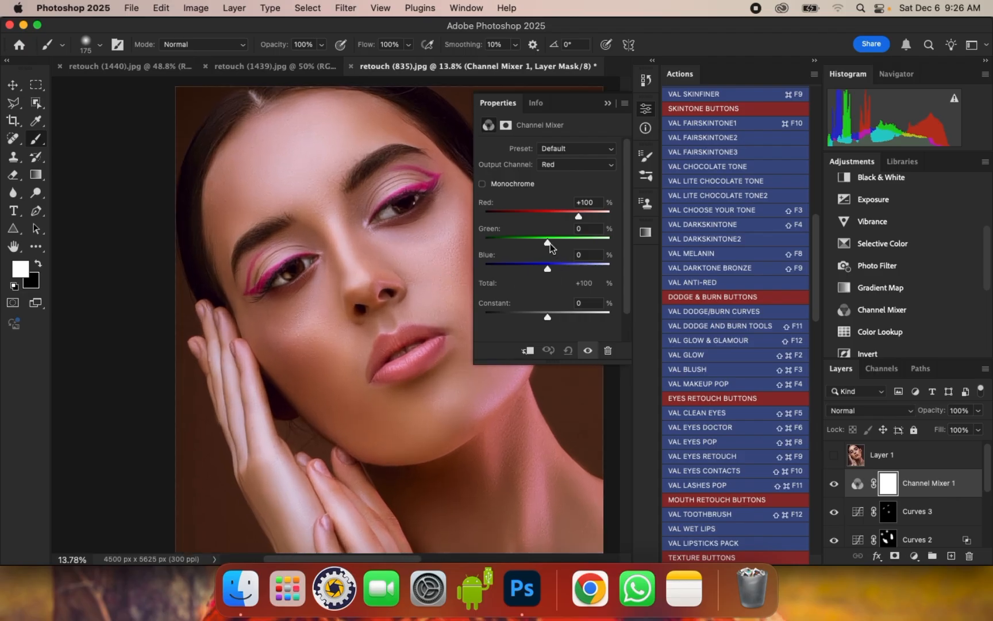
drag(549, 247, 544, 245)
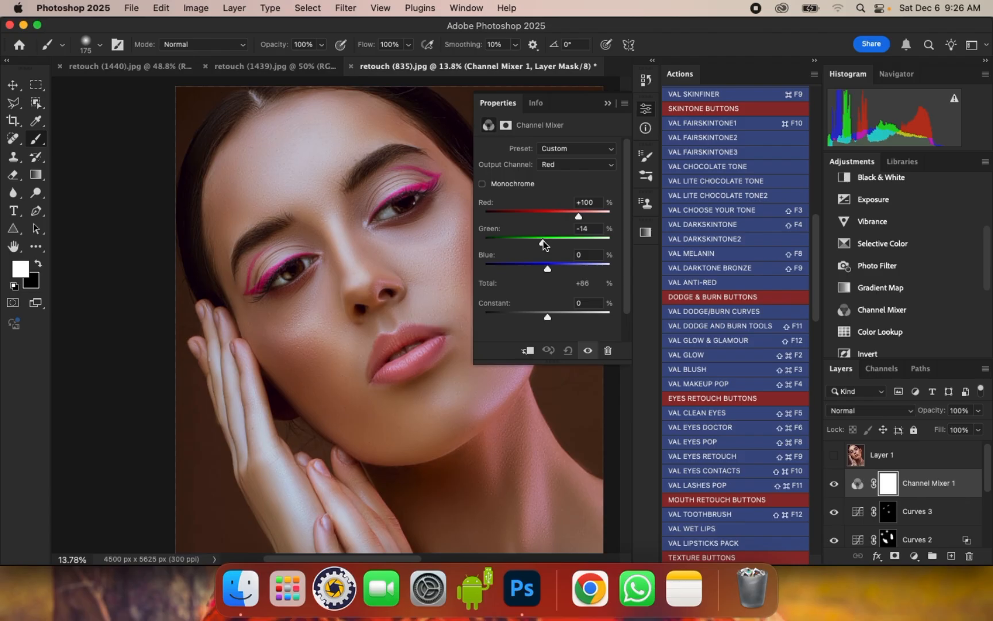
drag(543, 245, 550, 269)
click(572, 217)
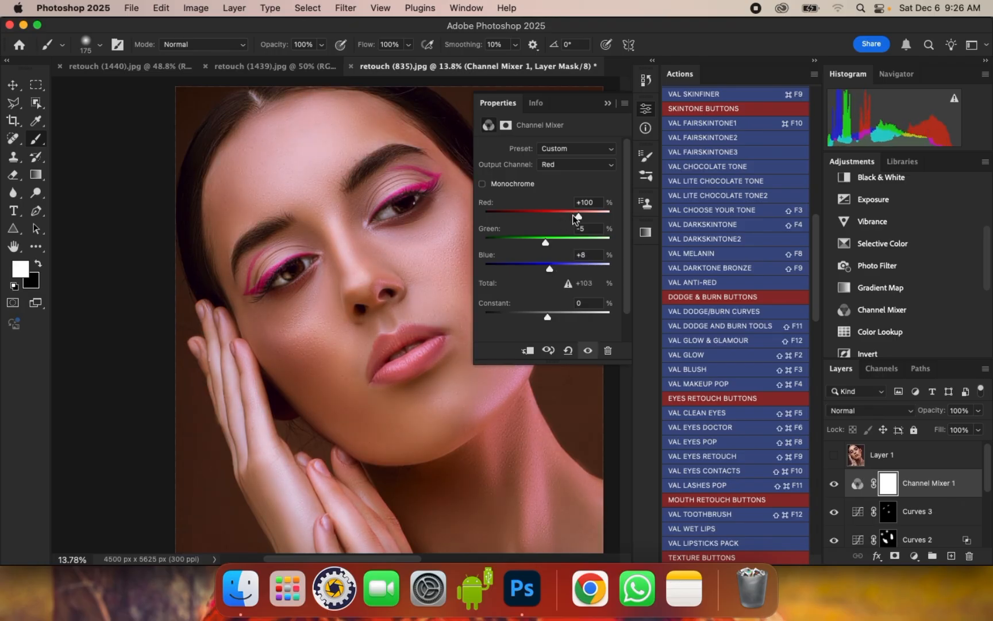
drag(572, 218, 546, 243)
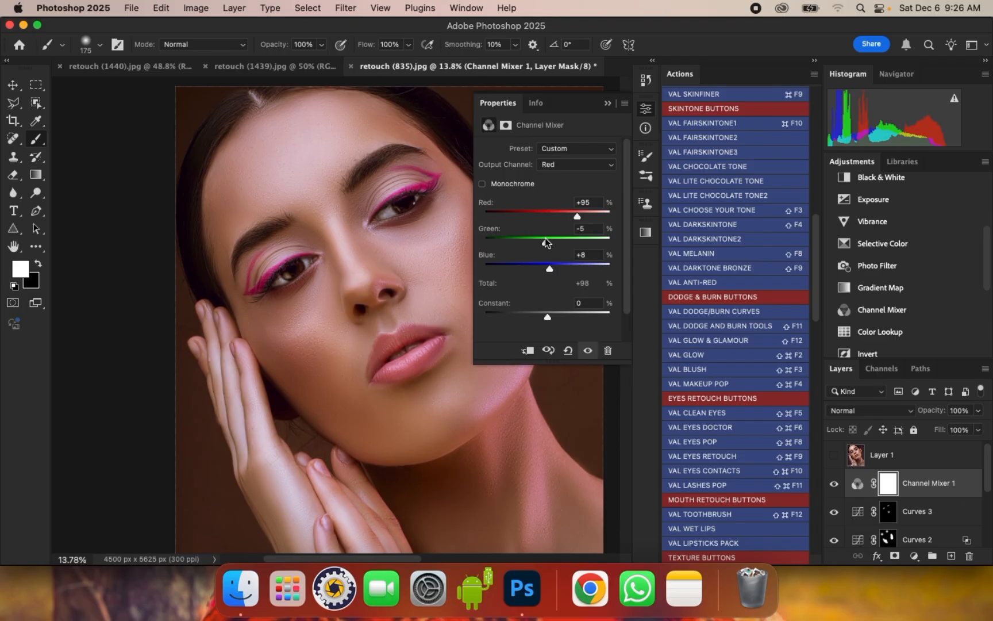
- Set the Channel Mixer's Blue output channel to Red -3, Green +3, Blue +95 and Constant +5
click(563, 167)
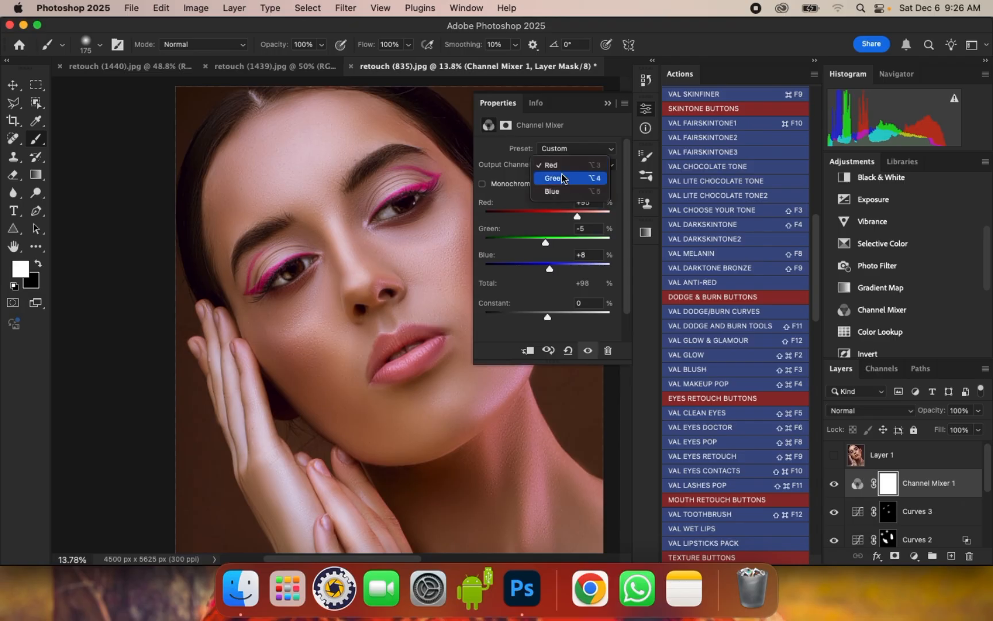
click(561, 194)
drag(548, 217, 576, 271)
click(550, 316)
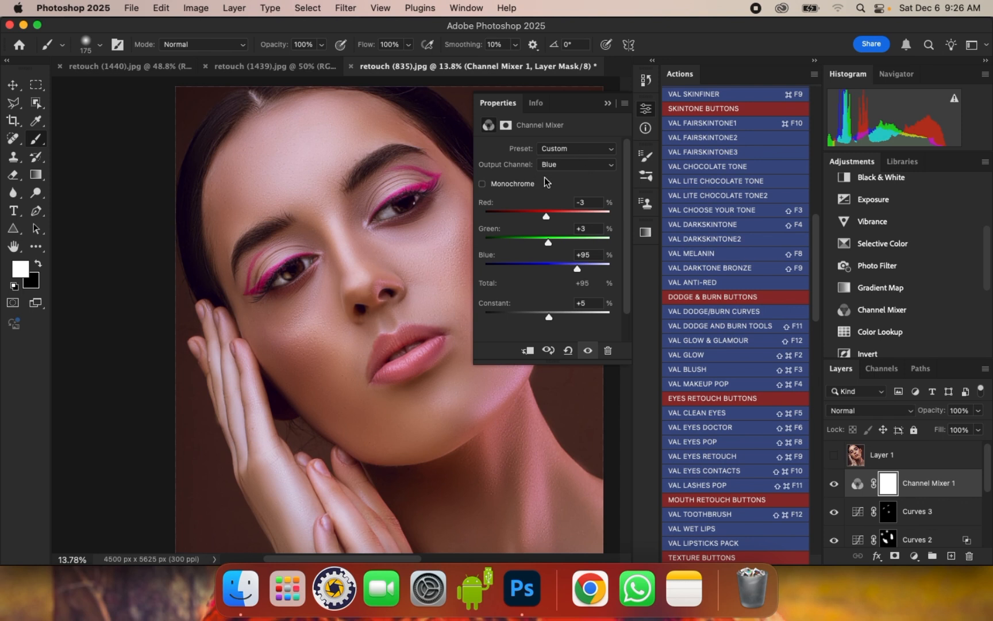
- Set the Channel Mixer's Green output channel to Red +1, Green +93 and Blue +16
click(562, 168)
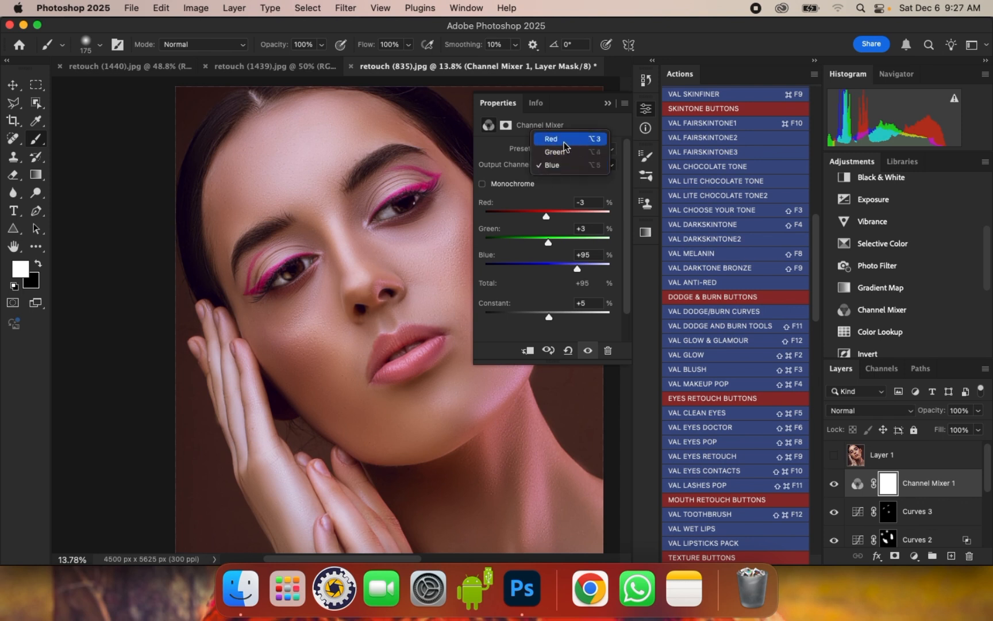
click(558, 152)
drag(548, 218, 577, 244)
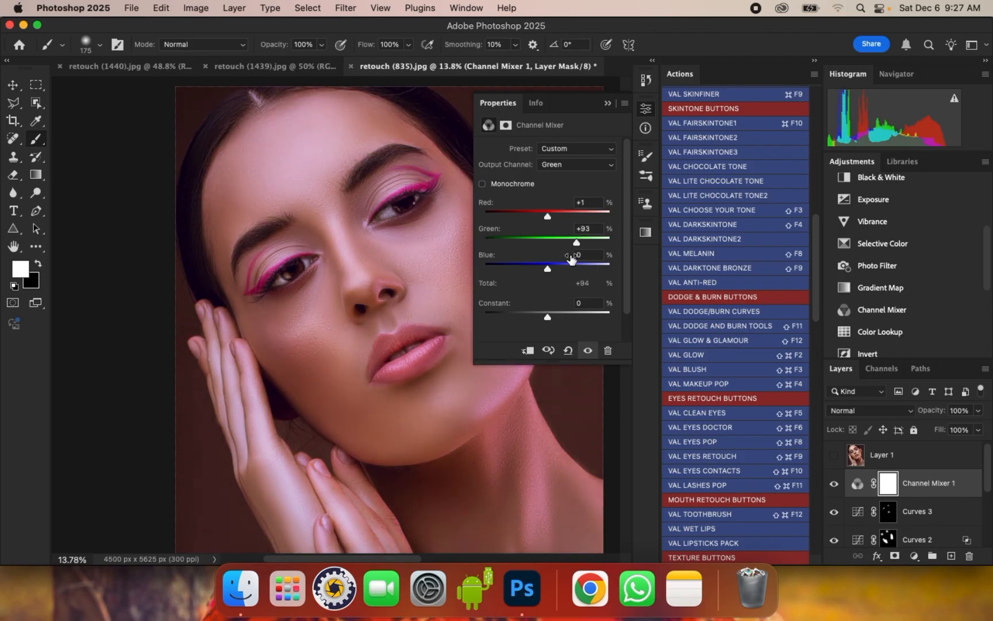
drag(549, 269, 552, 268)
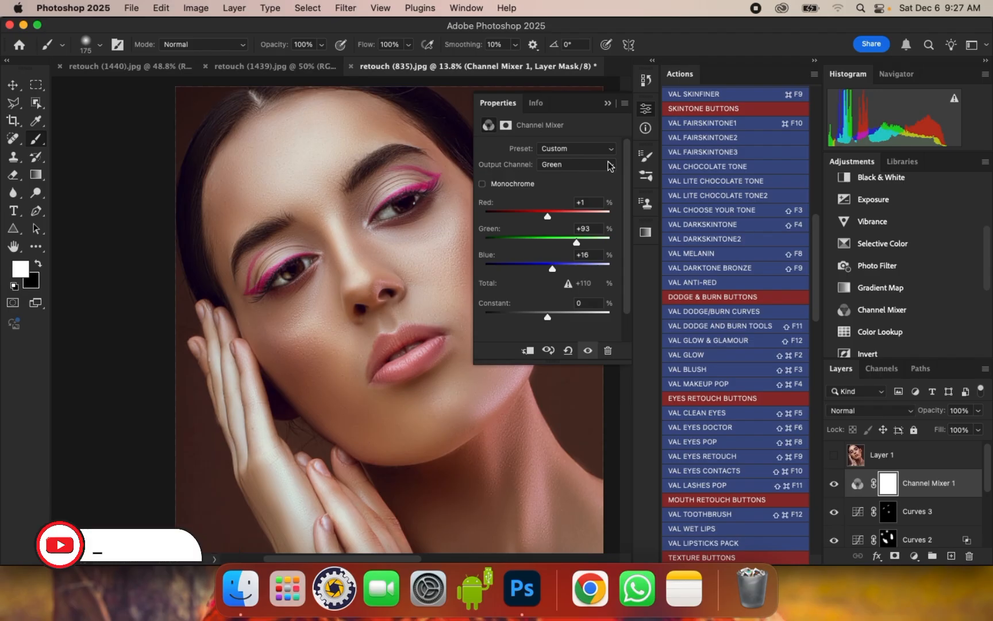
- Refine the Channel Mixer's Red output channel to Red +97, Green -3 and Blue +5
click(583, 164)
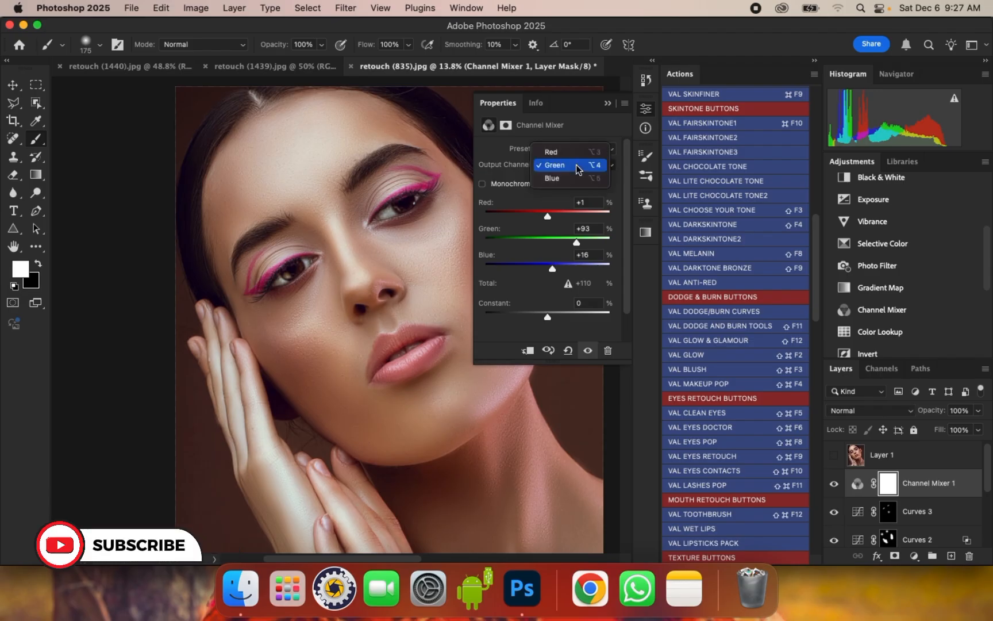
click(566, 154)
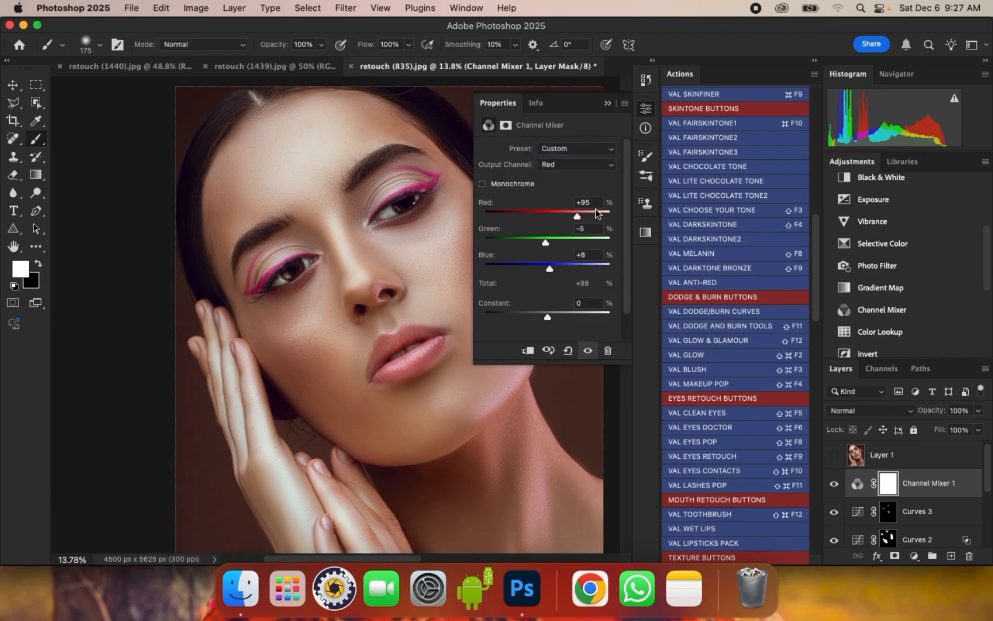
drag(578, 217, 578, 218)
drag(545, 246, 547, 246)
drag(549, 270, 548, 266)
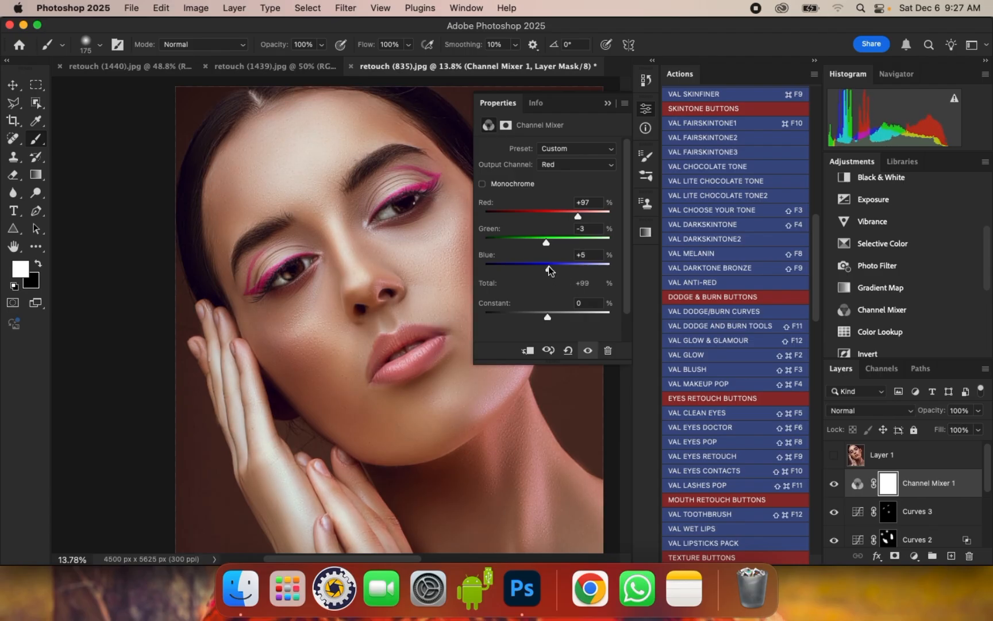
click(607, 103)
- Compare the portrait with the Channel Mixer layer hidden and shown, both close up and in full view
scroll(457, 182, down, 1)
scroll(500, 157, down, 5)
scroll(455, 174, up, 3)
scroll(421, 171, up, 3)
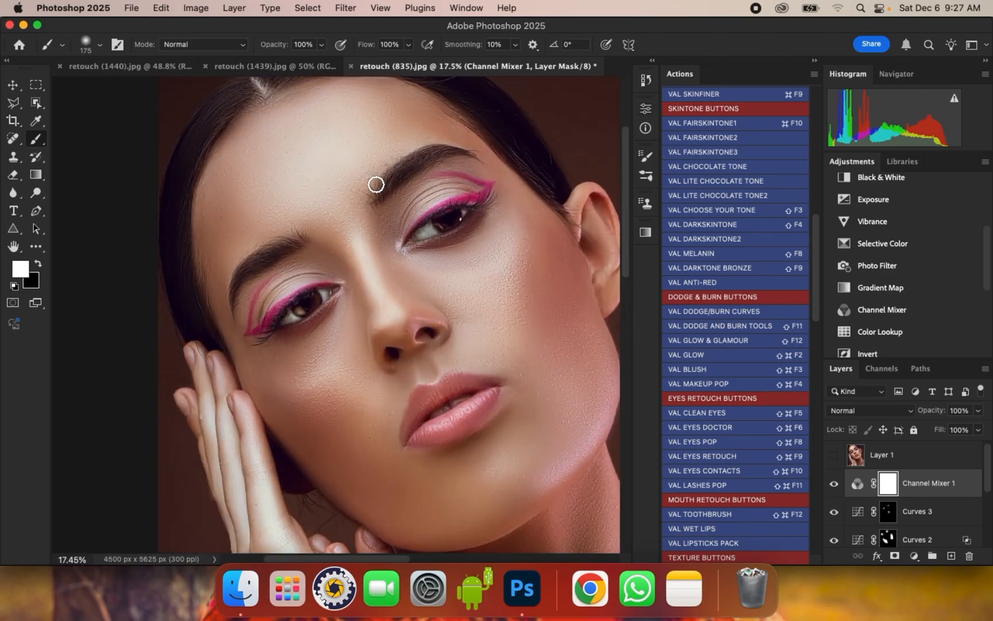
click(834, 484)
click(834, 485)
click(834, 485)
click(834, 485)
scroll(348, 184, down, 4)
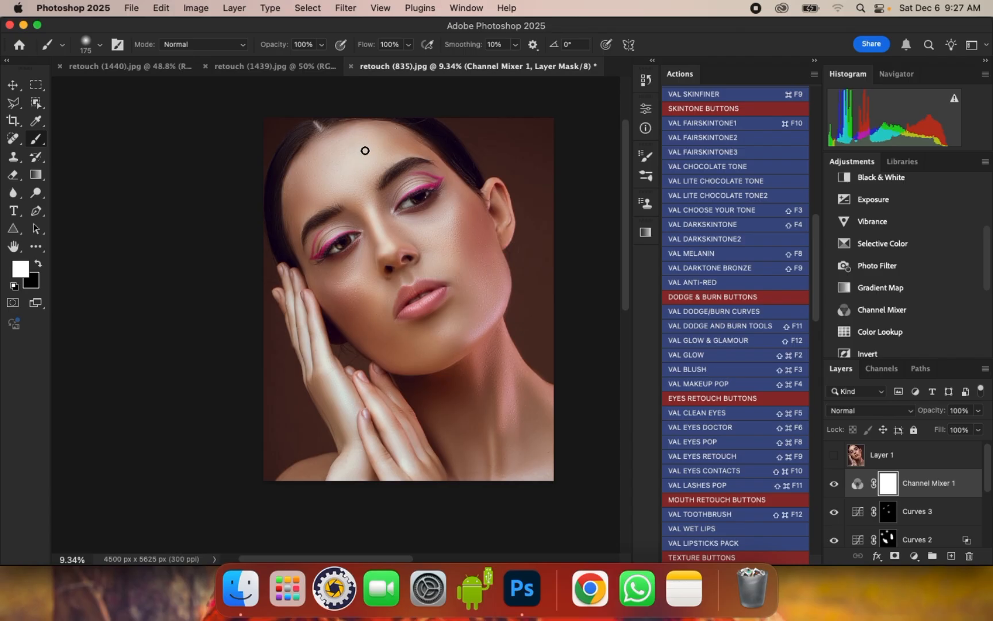
scroll(362, 152, up, 4)
scroll(364, 203, up, 1)
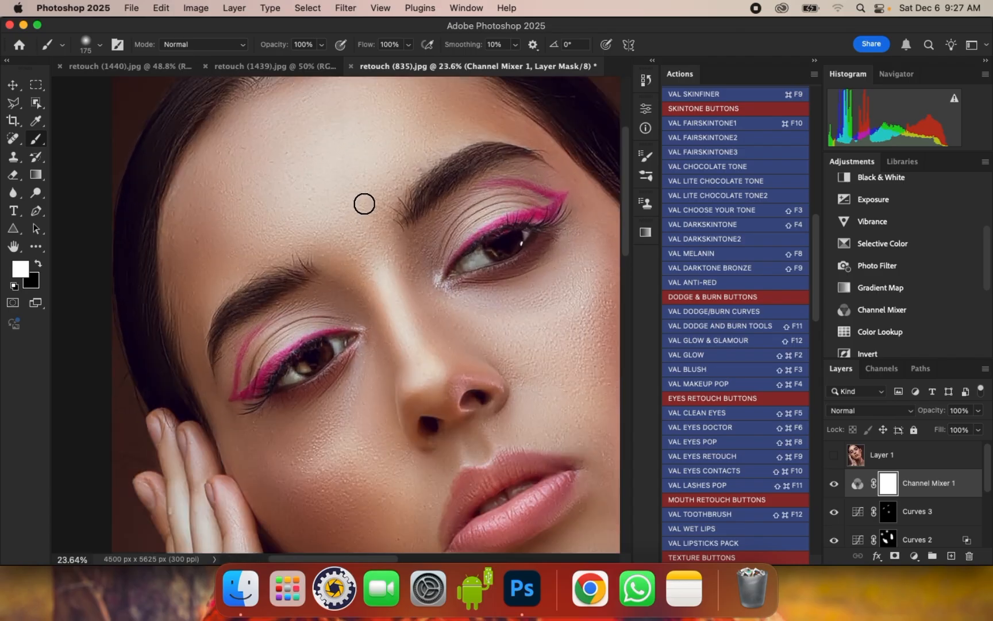
scroll(354, 201, down, 5)
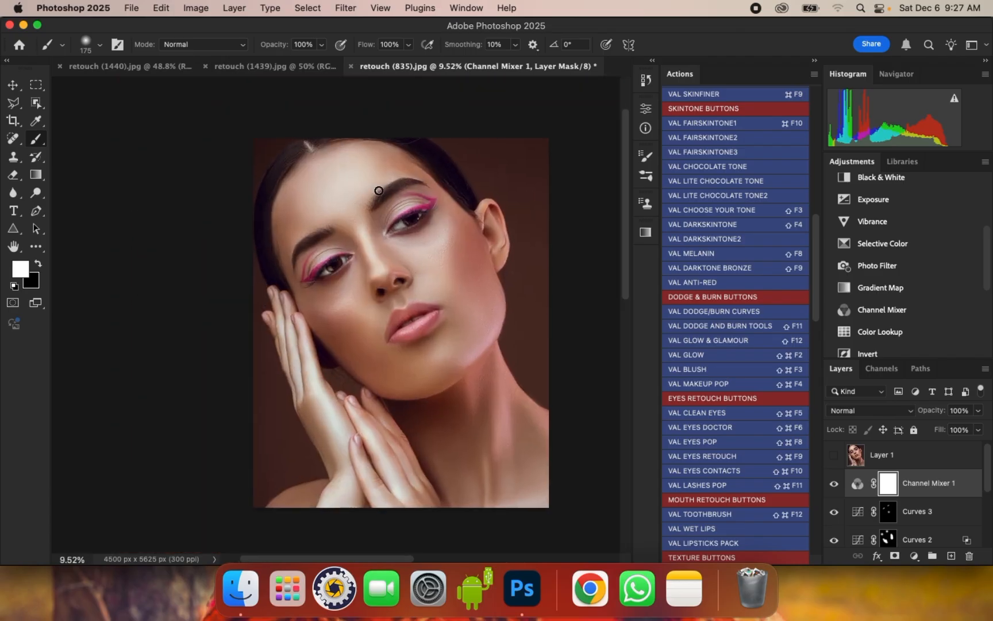
scroll(373, 199, up, 3)
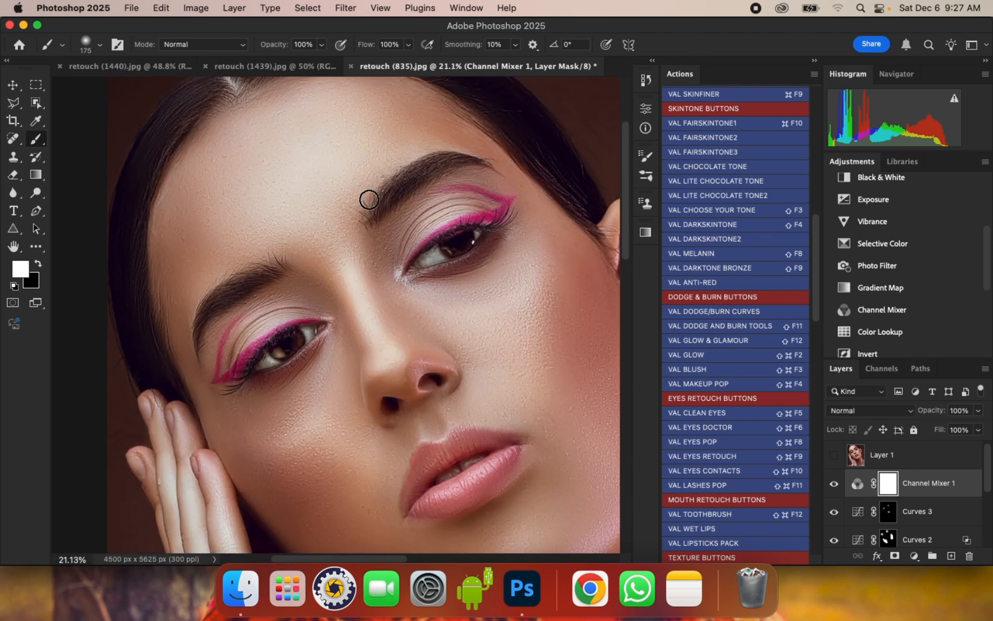
scroll(425, 195, up, 2)
scroll(427, 194, down, 1)
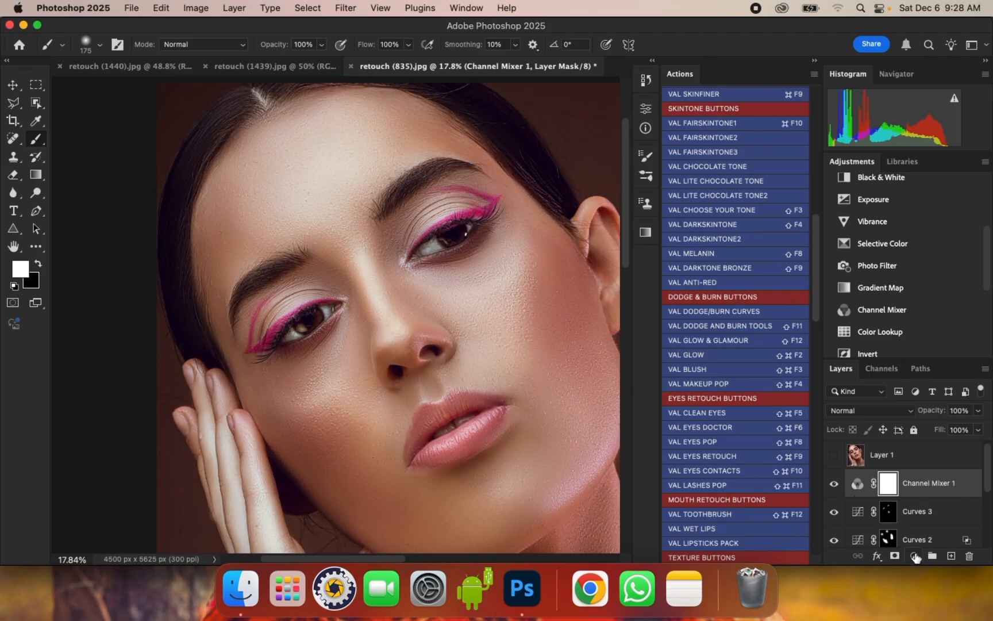
- Run the VAL SHARPEN action above the Channel Mixer layer, continuing through its messages, and inspect the sharpened skin close up
scroll(812, 276, down, 15)
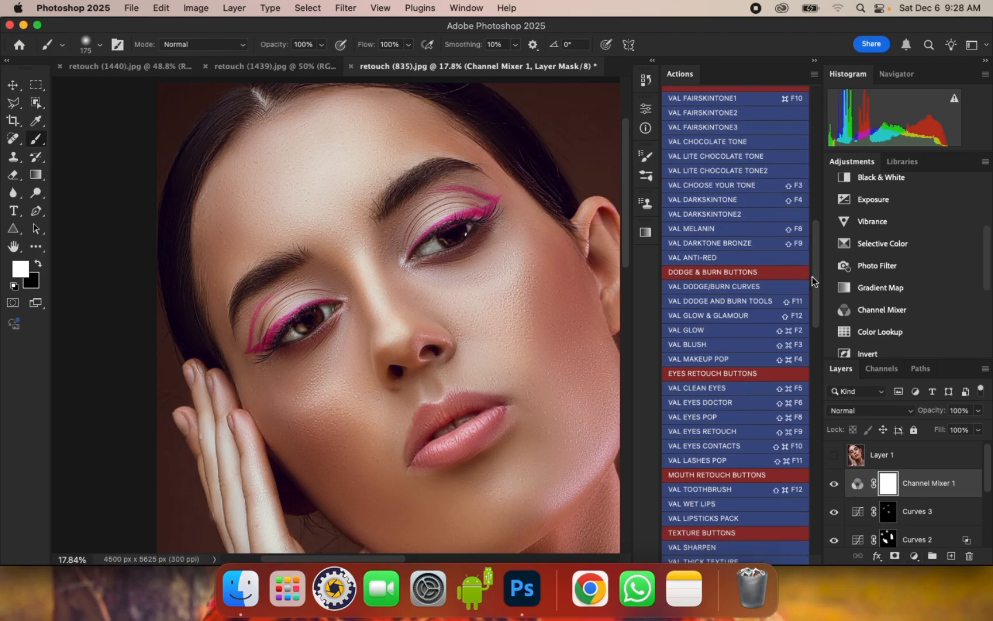
scroll(808, 361, down, 2)
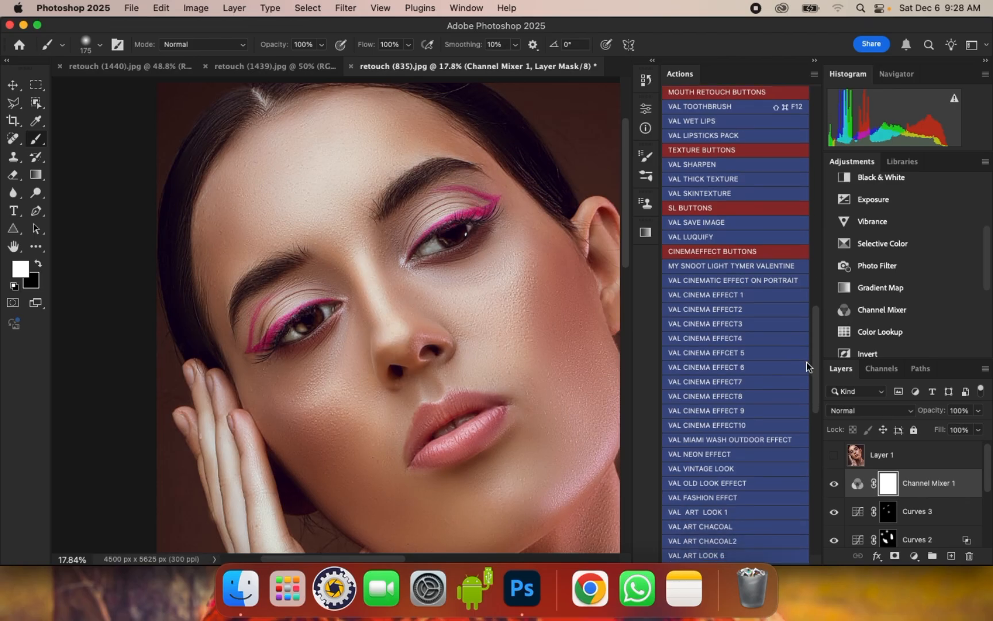
scroll(727, 243, up, 1)
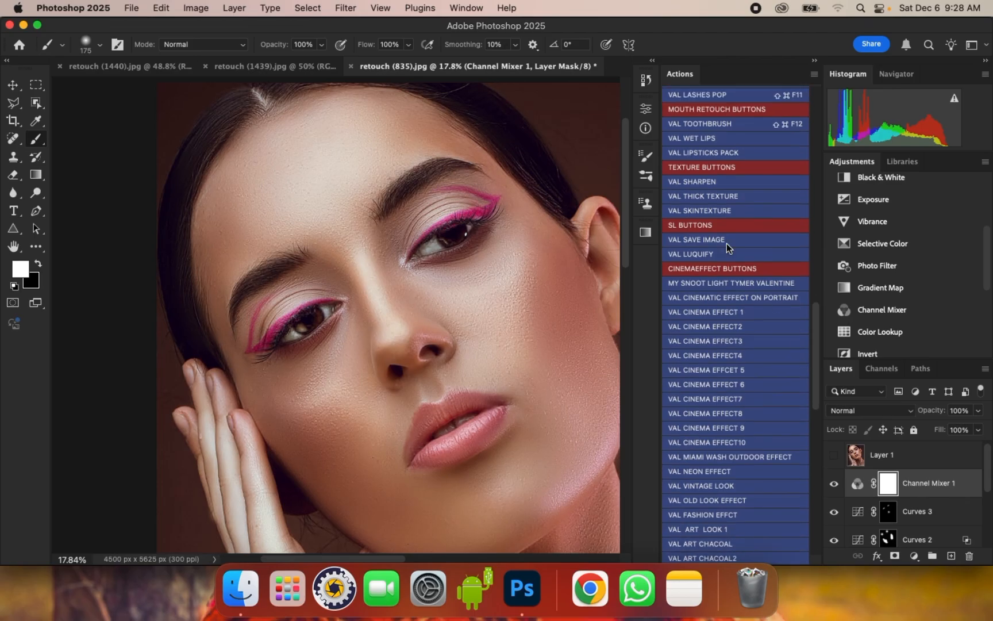
click(689, 183)
click(532, 318)
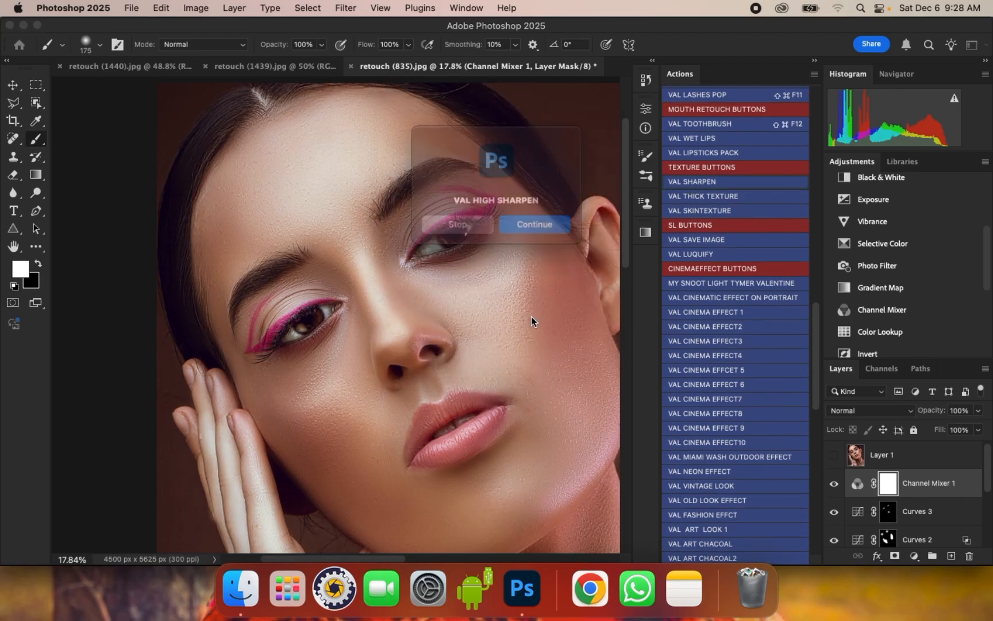
click(543, 226)
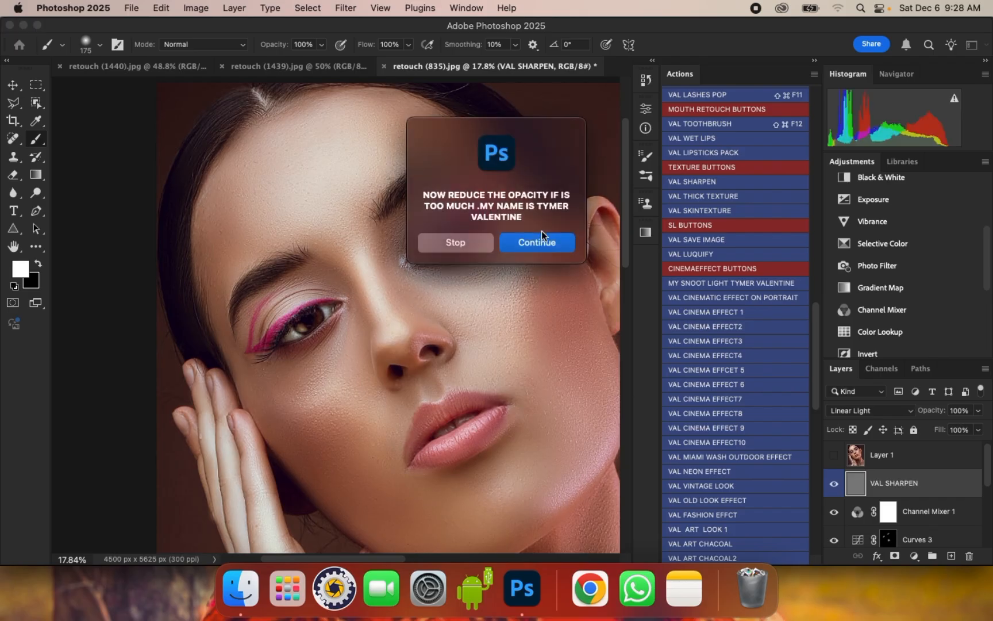
click(523, 240)
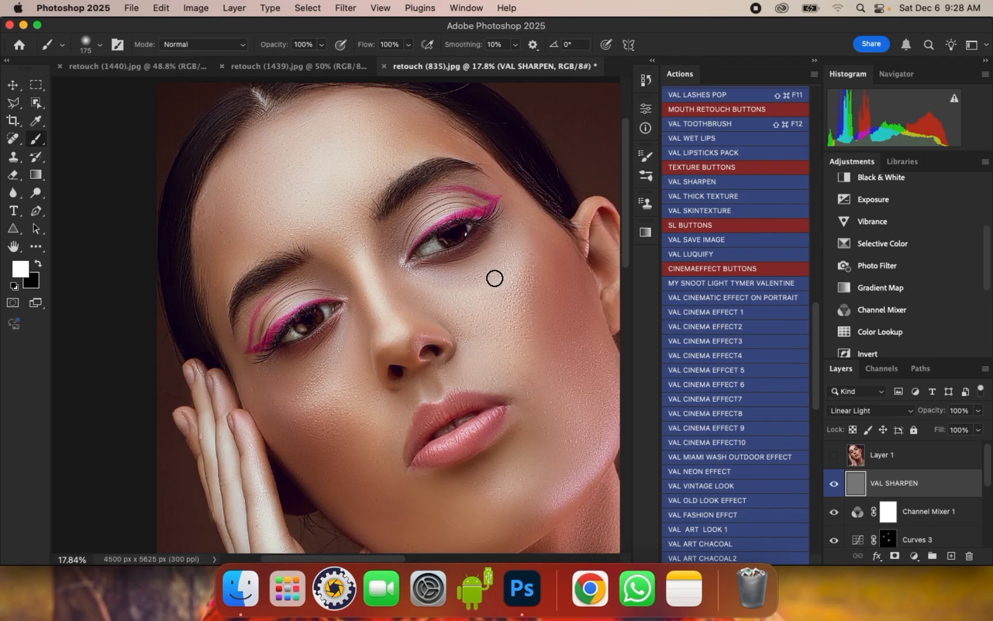
scroll(494, 275, up, 2)
scroll(497, 293, up, 2)
scroll(494, 289, down, 3)
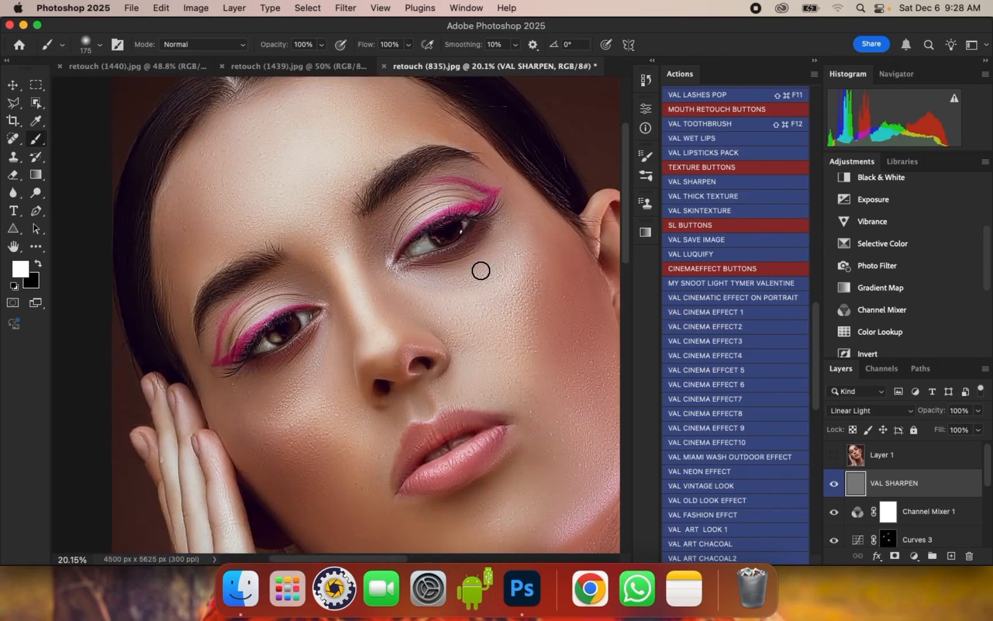
- Add a Selective Color adjustment layer above VAL SHARPEN and set the Yellows' Cyan to -61%
click(914, 555)
scroll(928, 494, down, 3)
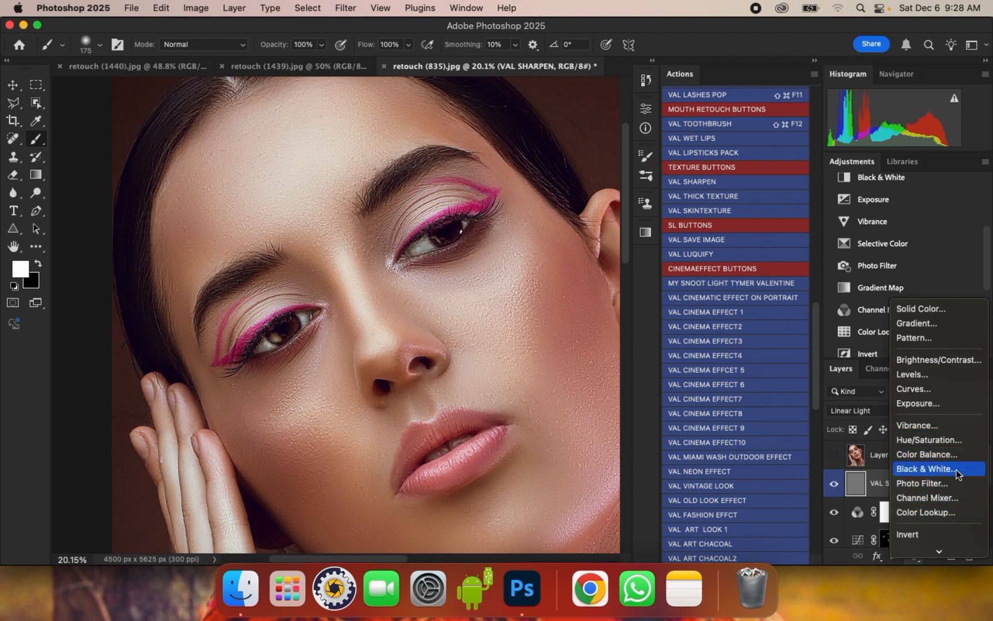
scroll(948, 467, down, 1)
scroll(949, 475, down, 2)
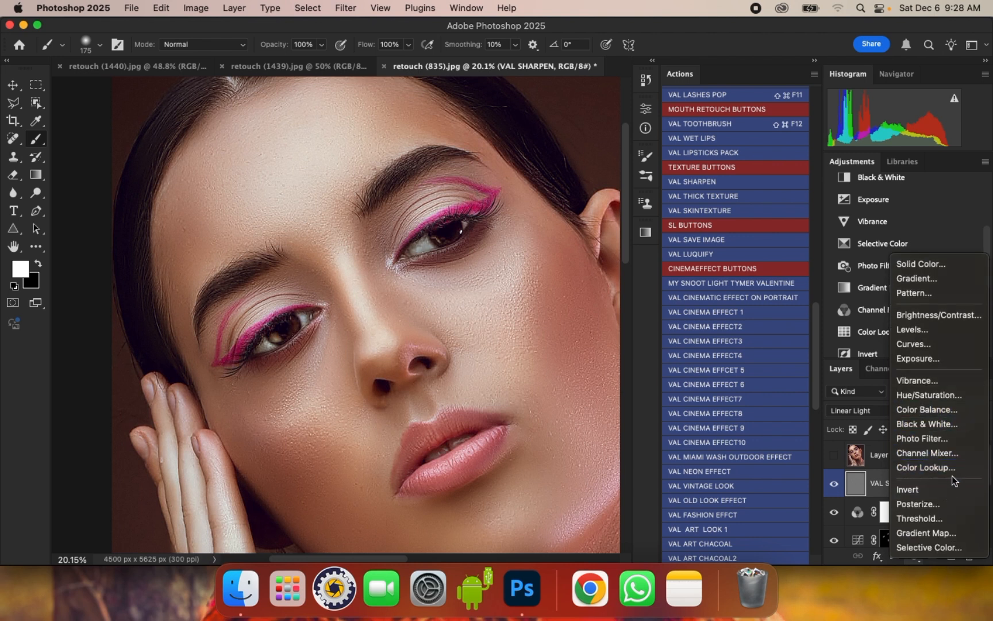
click(939, 547)
click(526, 164)
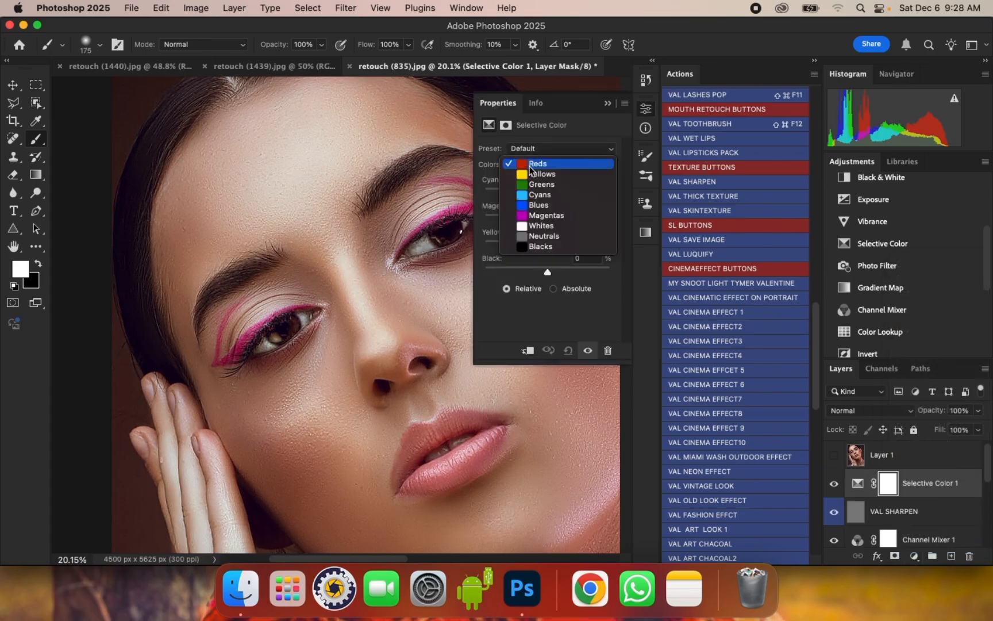
click(544, 174)
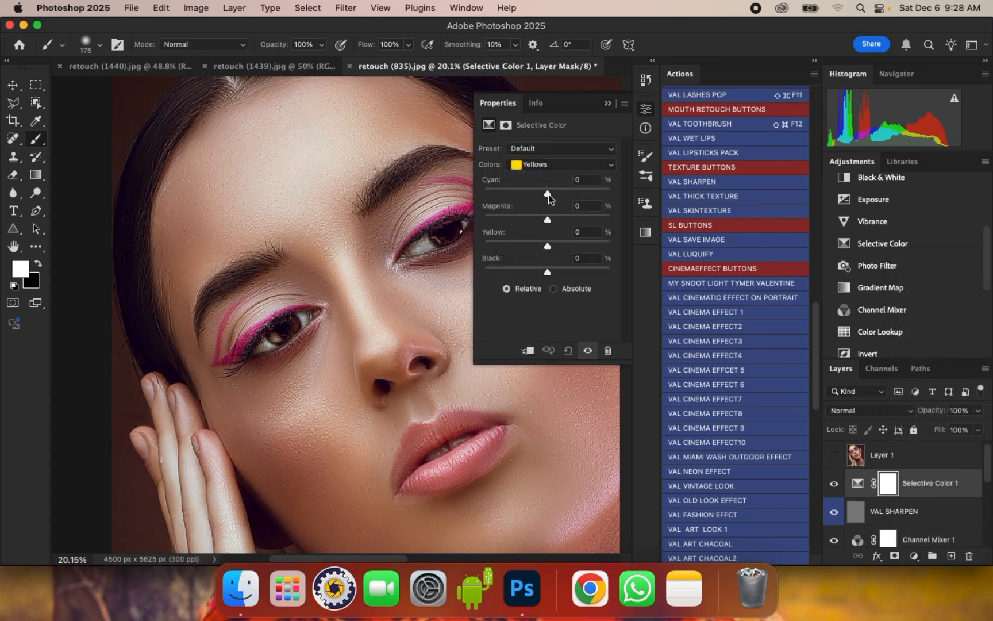
drag(544, 194, 493, 193)
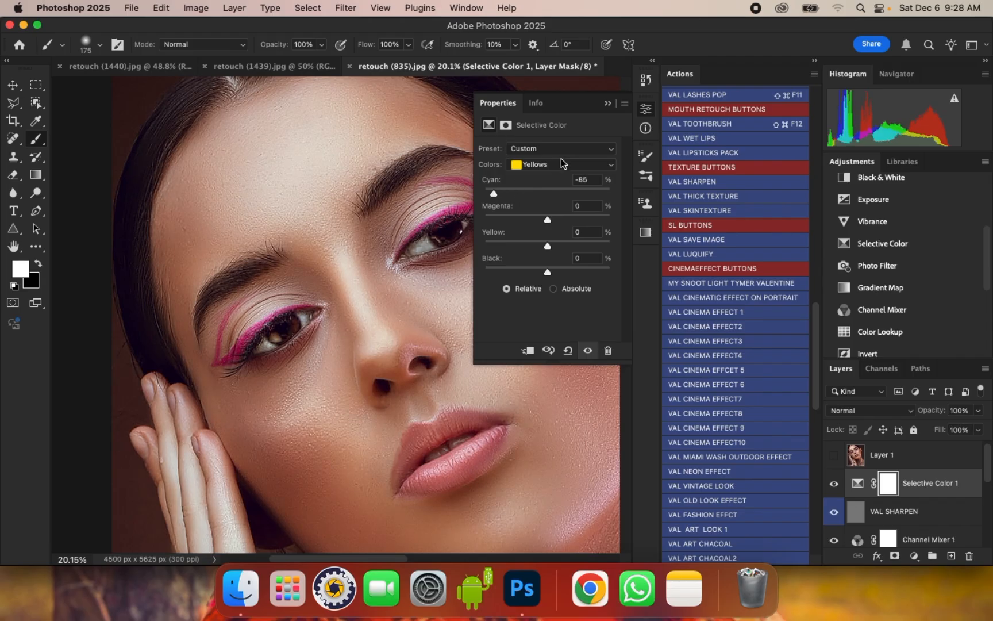
scroll(278, 177, down, 3)
scroll(301, 176, up, 2)
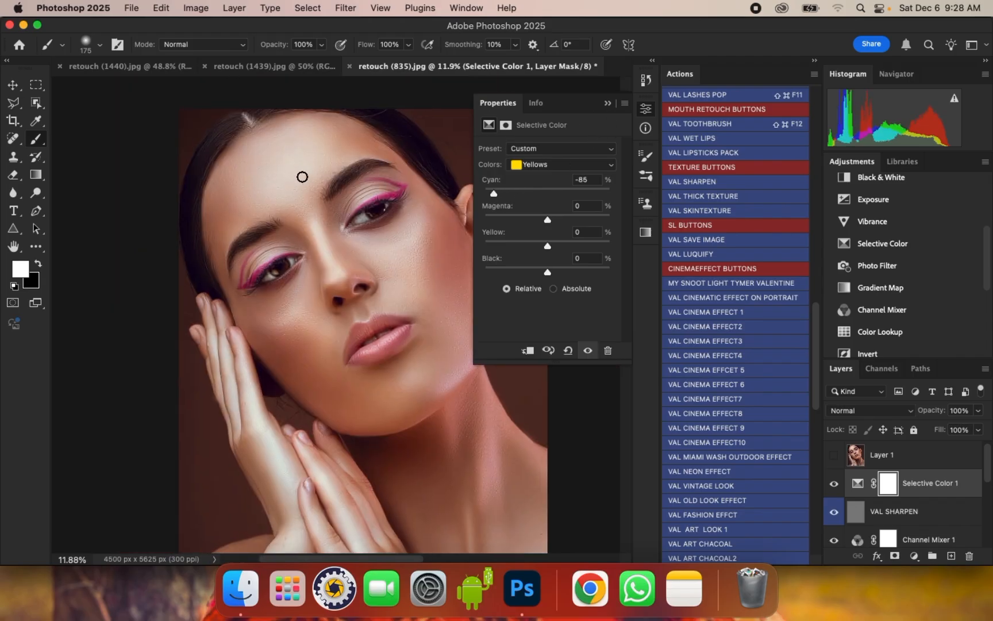
drag(493, 194, 509, 192)
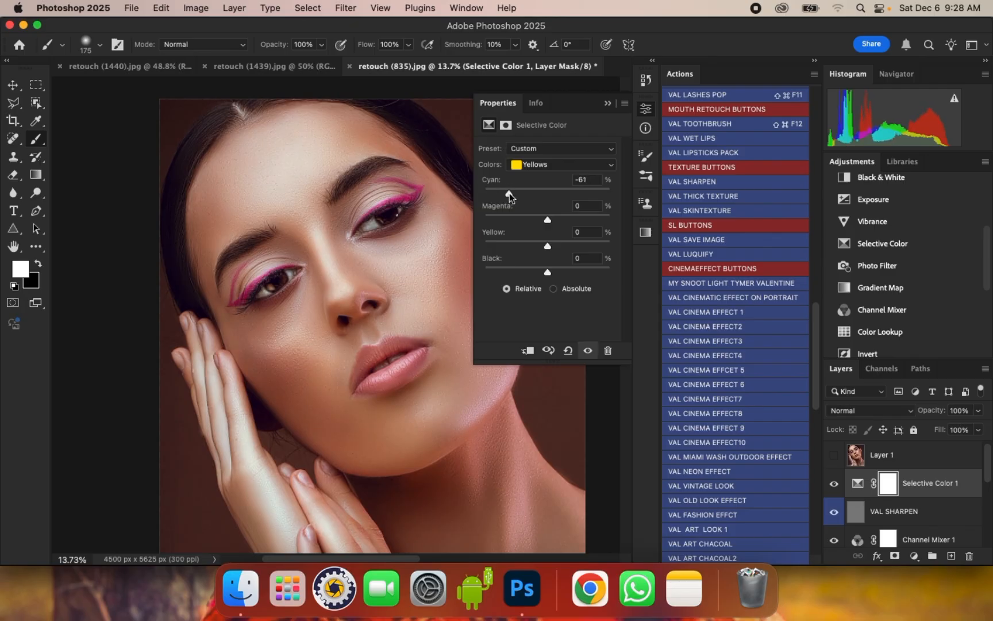
- Set the Selective Color Reds' Cyan to -4% and lower their Magenta slightly
click(545, 167)
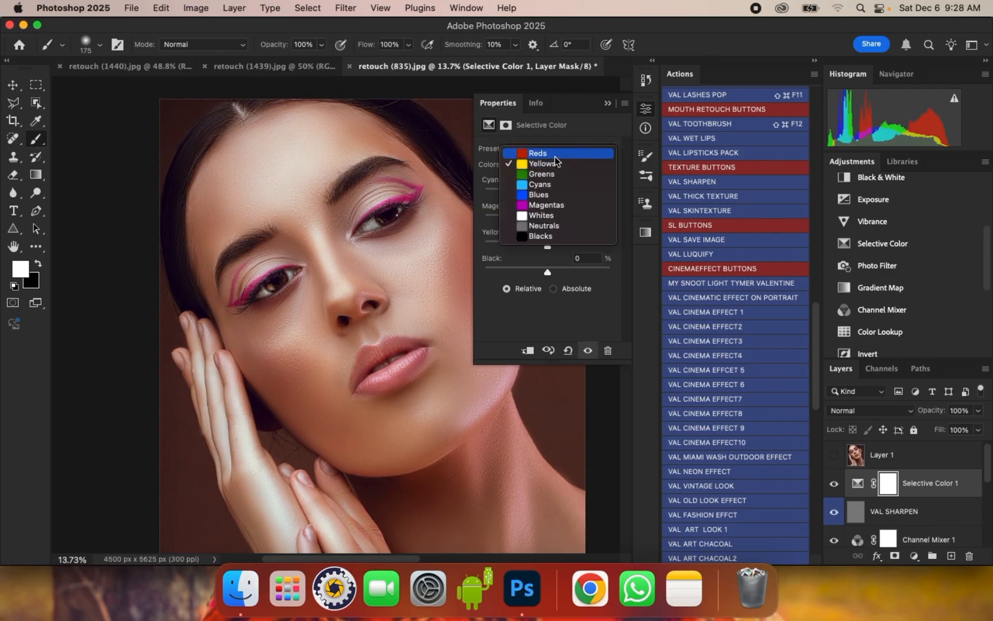
click(554, 154)
drag(548, 194, 541, 190)
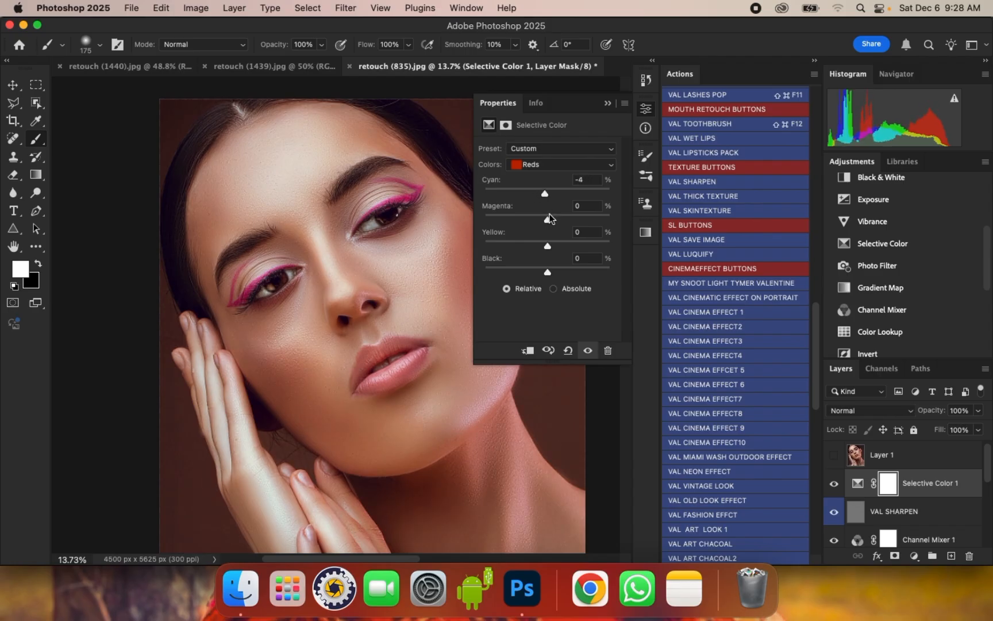
mouse_move(548, 220)
mouse_down()
mouse_move(561, 221)
mouse_move(545, 221)
mouse_up()
click(608, 104)
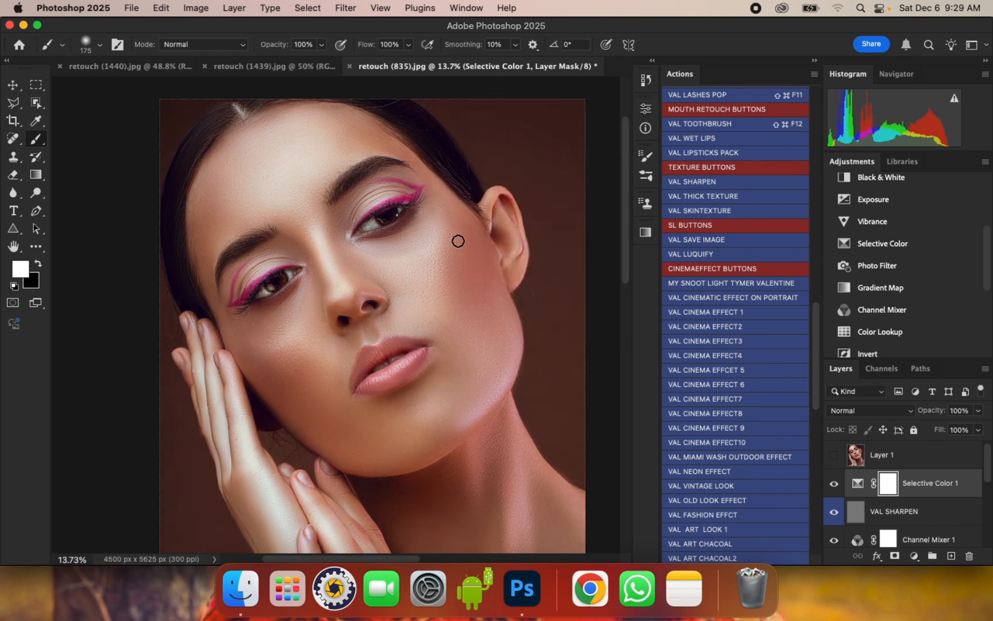
- Compare the portrait with the Selective Color layer hidden and shown
scroll(304, 211, up, 1)
click(834, 484)
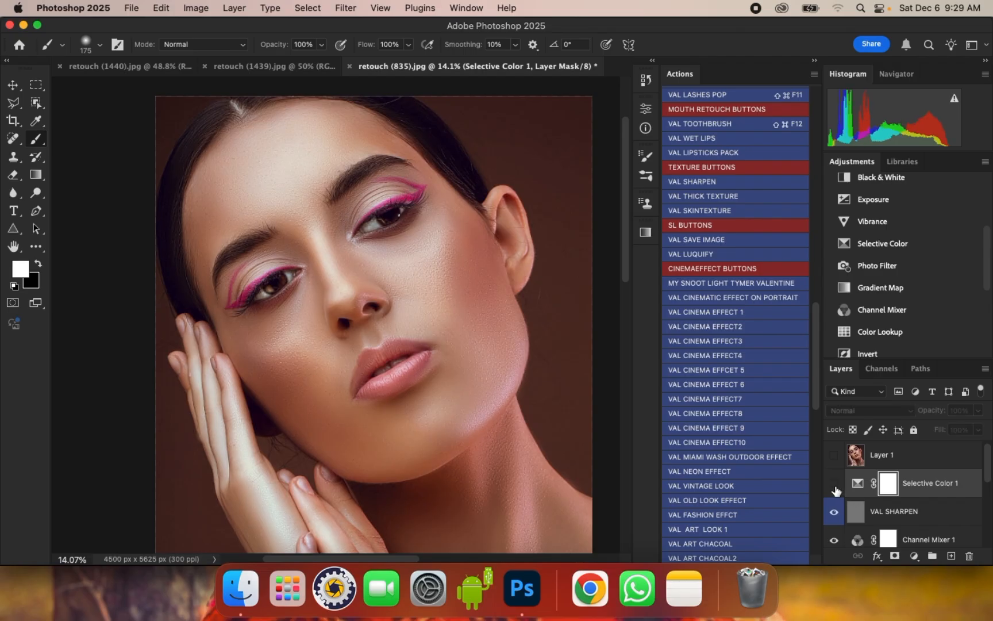
click(835, 486)
click(835, 486)
click(835, 486)
- Reduce the Selective Color layer's opacity to 48%
click(981, 412)
drag(954, 427, 934, 428)
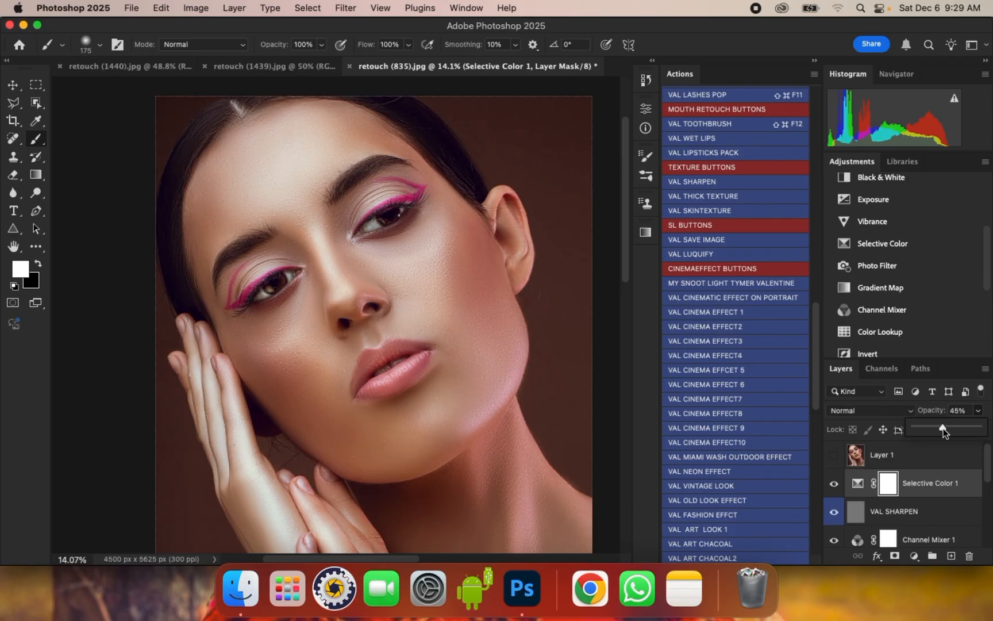
scroll(326, 230, up, 2)
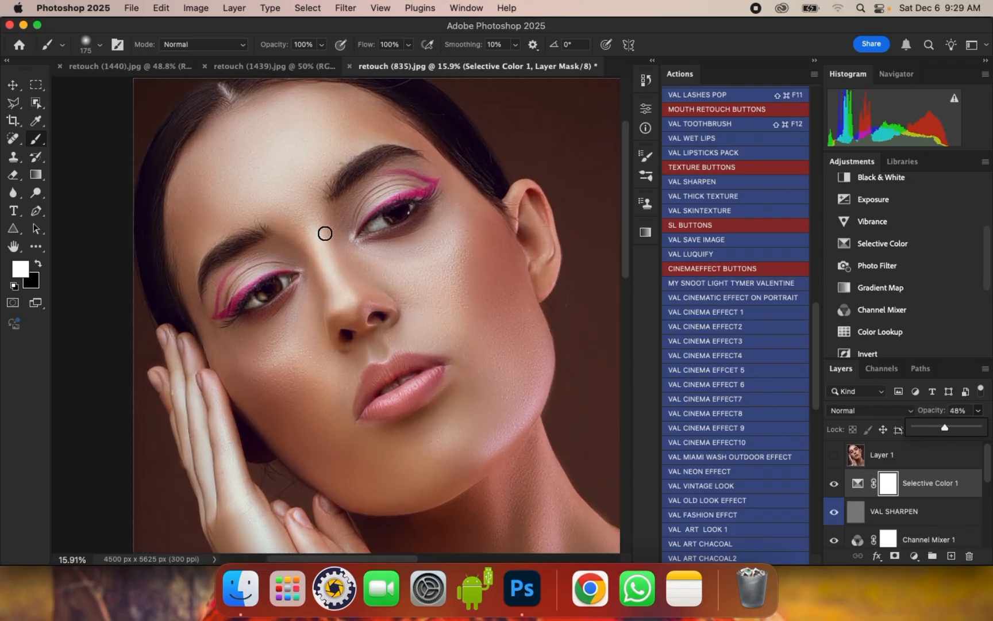
scroll(313, 234, up, 1)
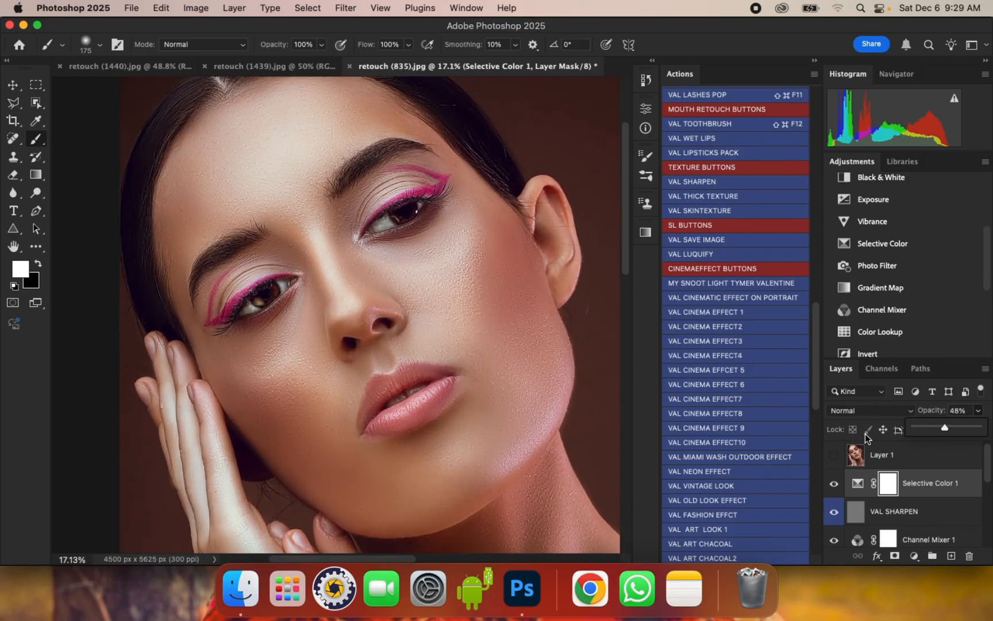
- Merge all layers from Selective Color 1 down to the VAL ADVACE FREQUENCY SP copy into one layer
click(987, 473)
drag(987, 473, 989, 528)
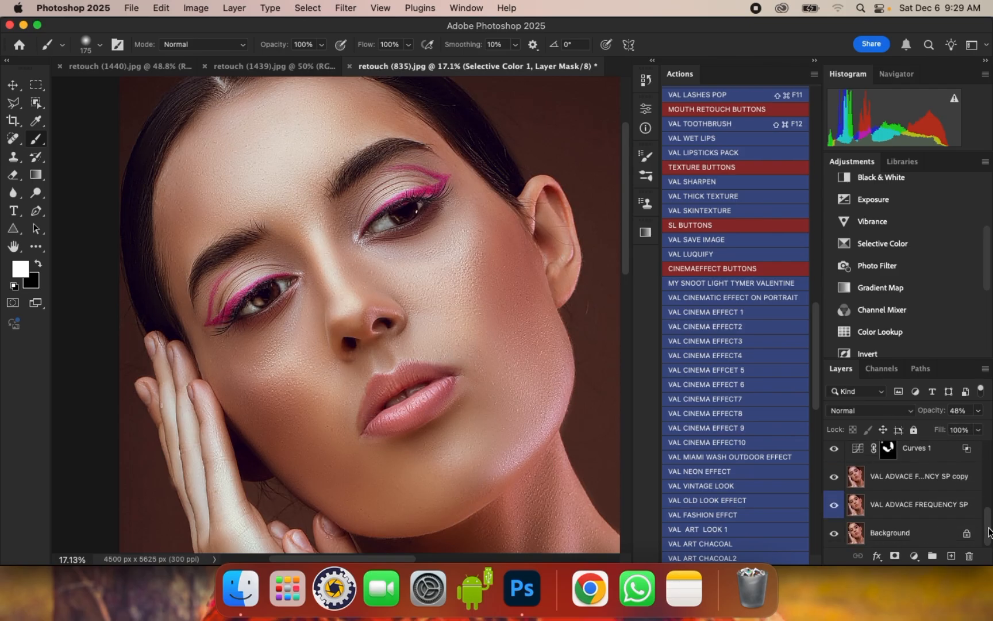
shift+click(926, 480)
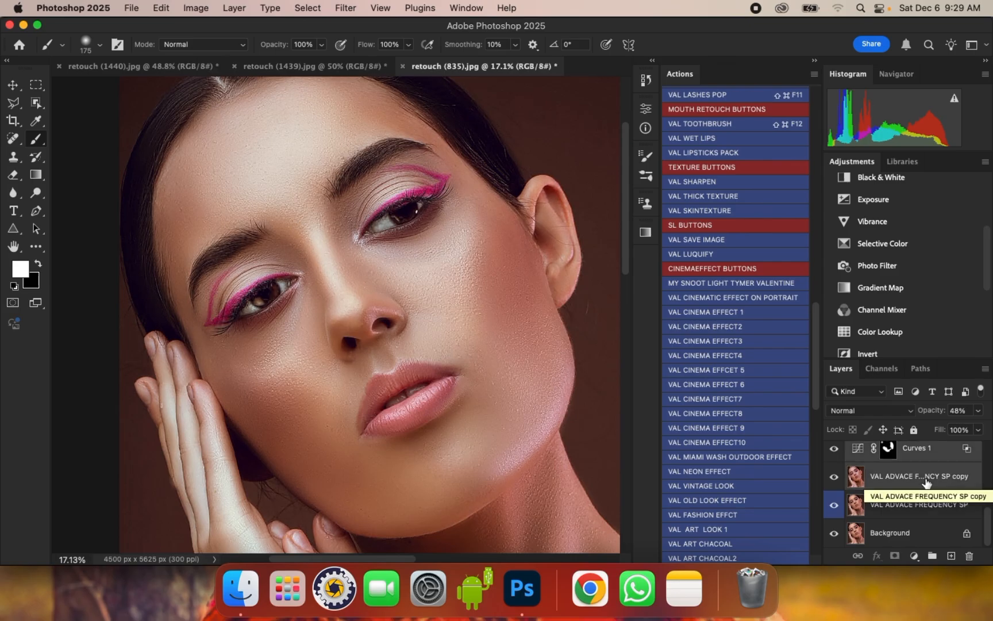
key(super+e)
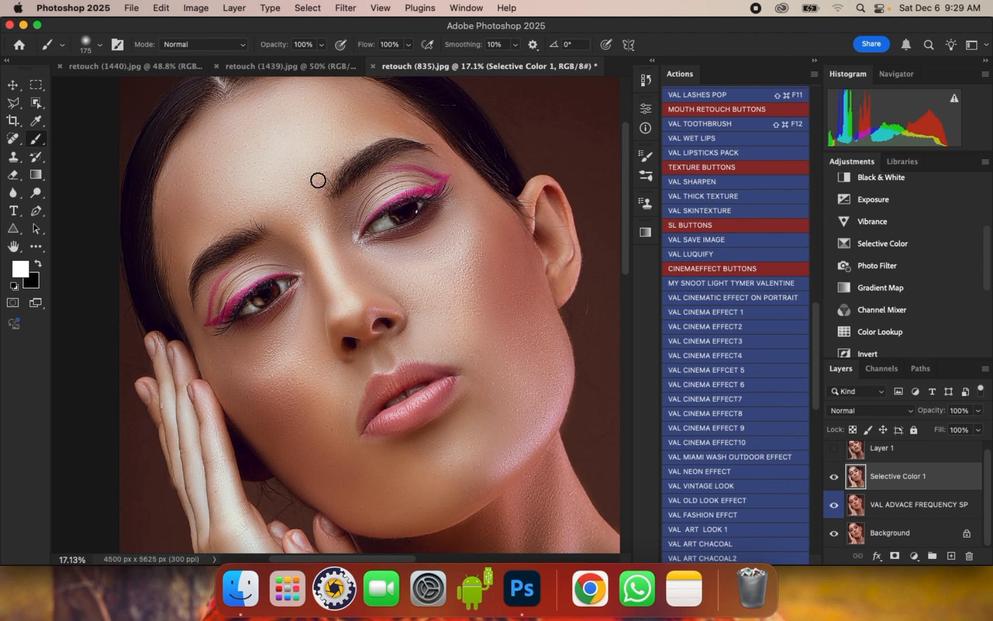
- Compare the original background with the retouch by hiding both retouch layers, and show the frequency separation and merged layers one by one
scroll(313, 172, up, 1)
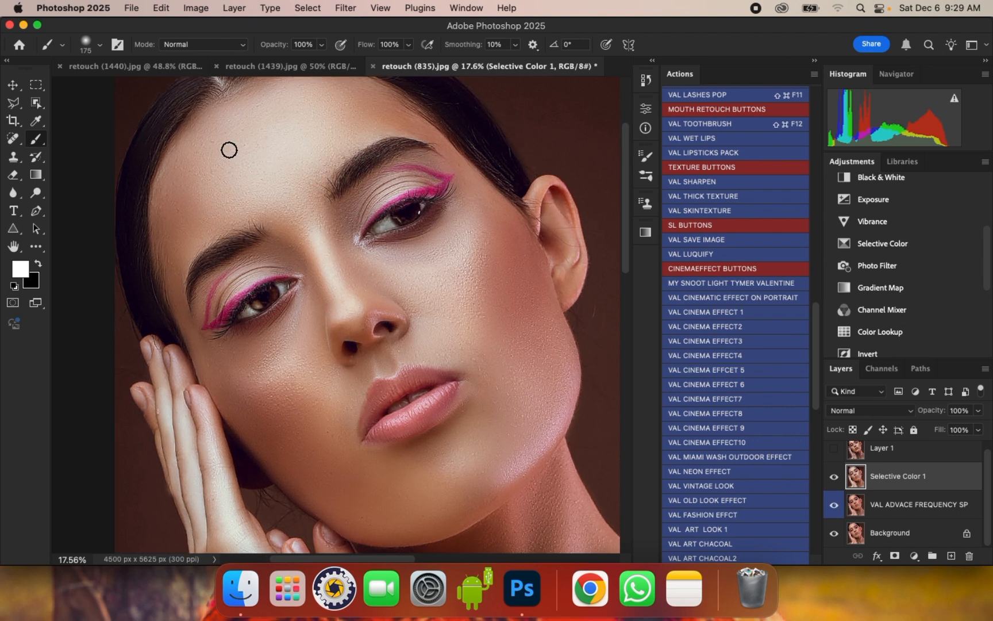
scroll(230, 150, up, 2)
scroll(275, 139, up, 1)
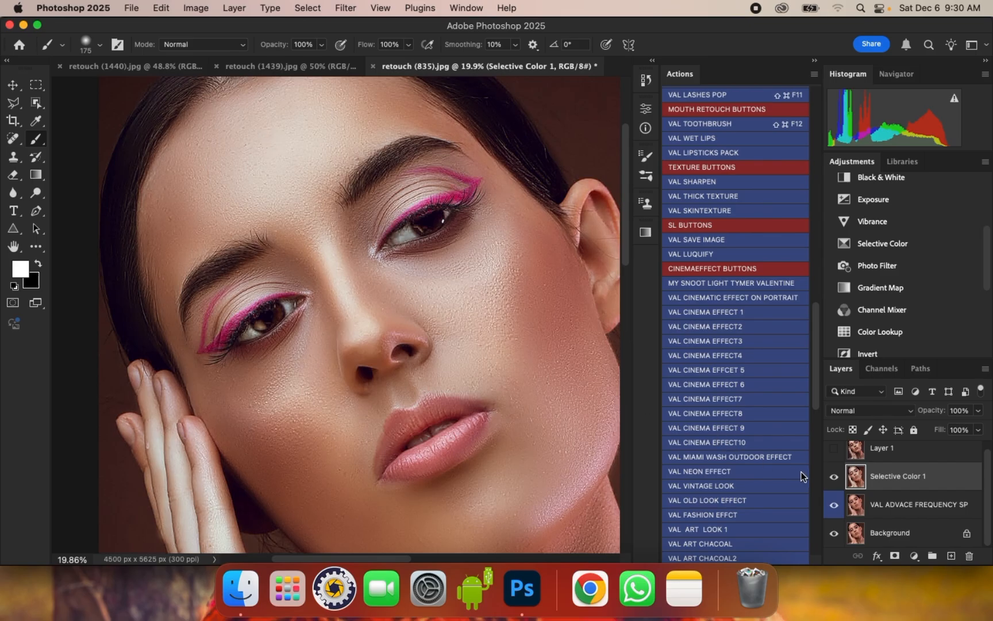
drag(833, 476, 834, 505)
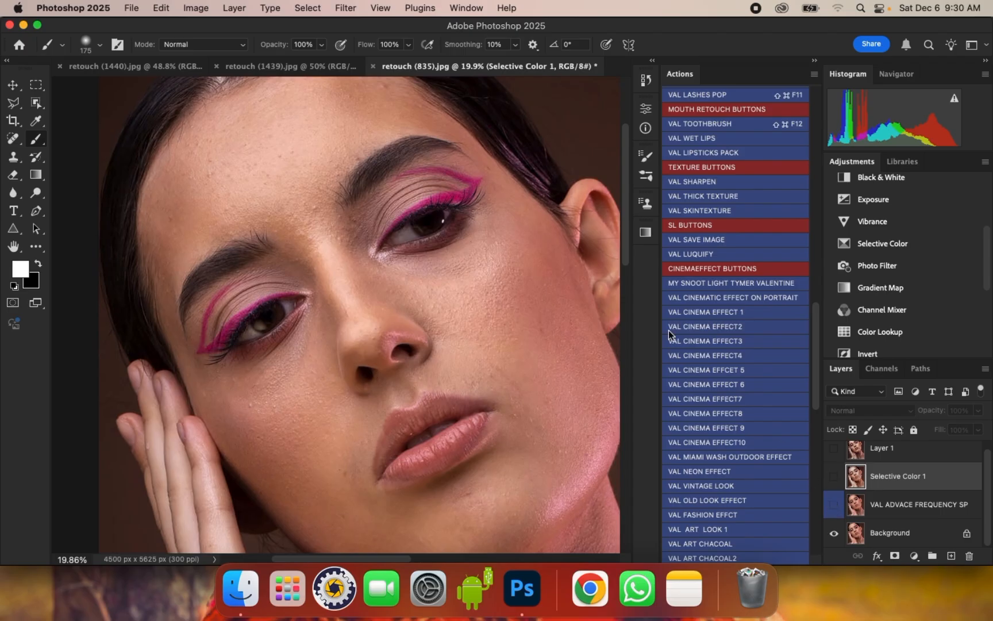
scroll(496, 218, up, 1)
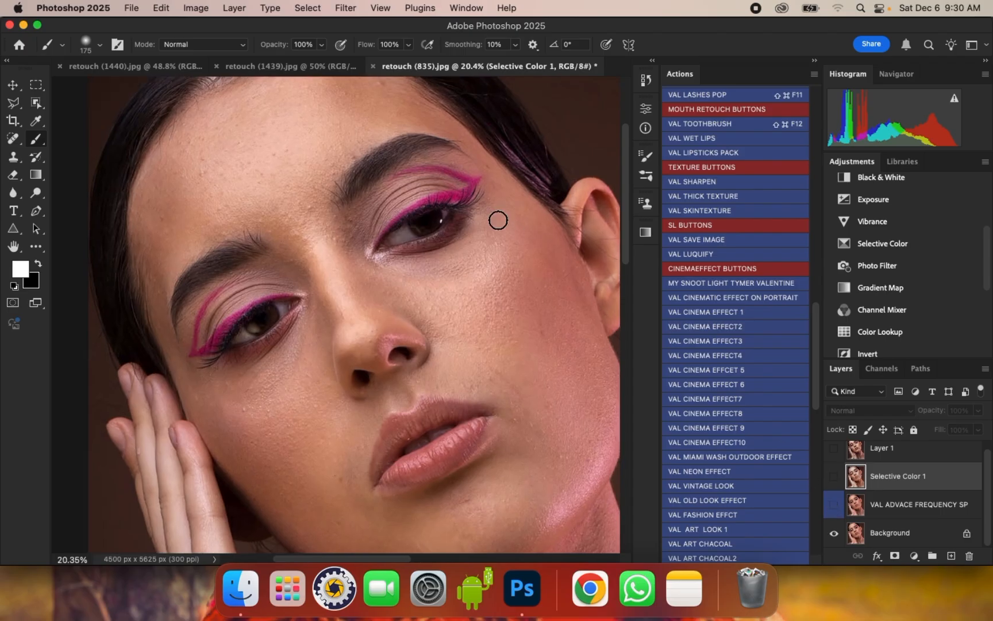
click(17, 86)
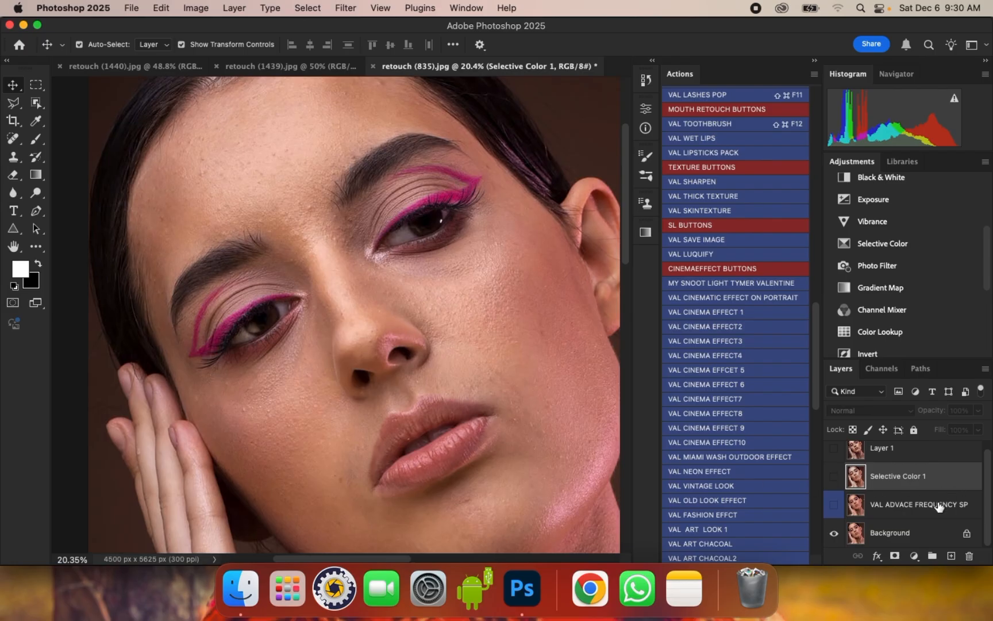
click(834, 505)
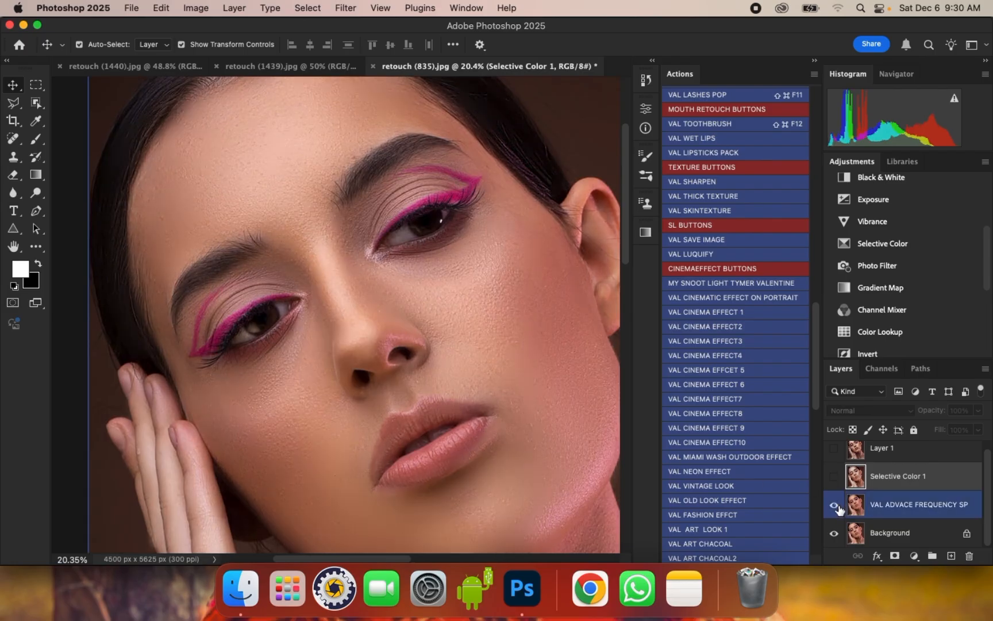
click(834, 476)
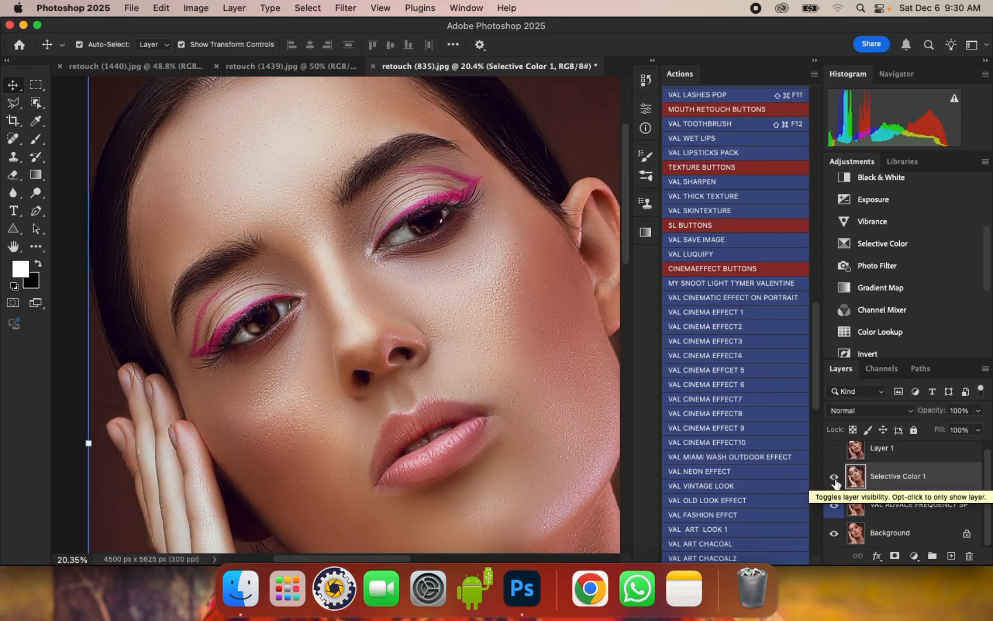
- Merge the Selective Color 1 layer and the VAL ADVACE FREQUENCY SP copy into one layer
click(900, 505)
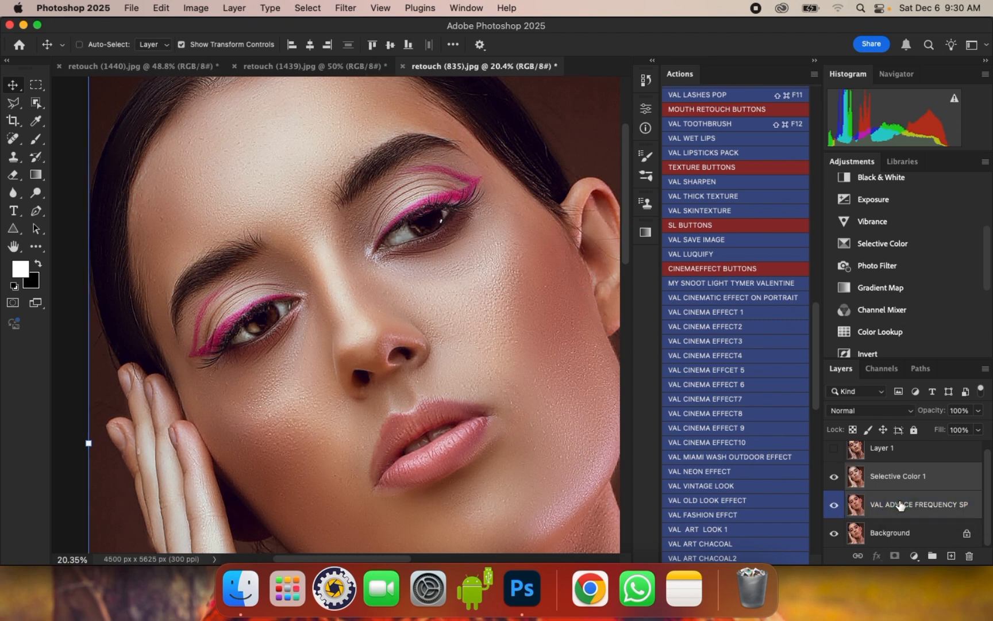
key(BackSpace)
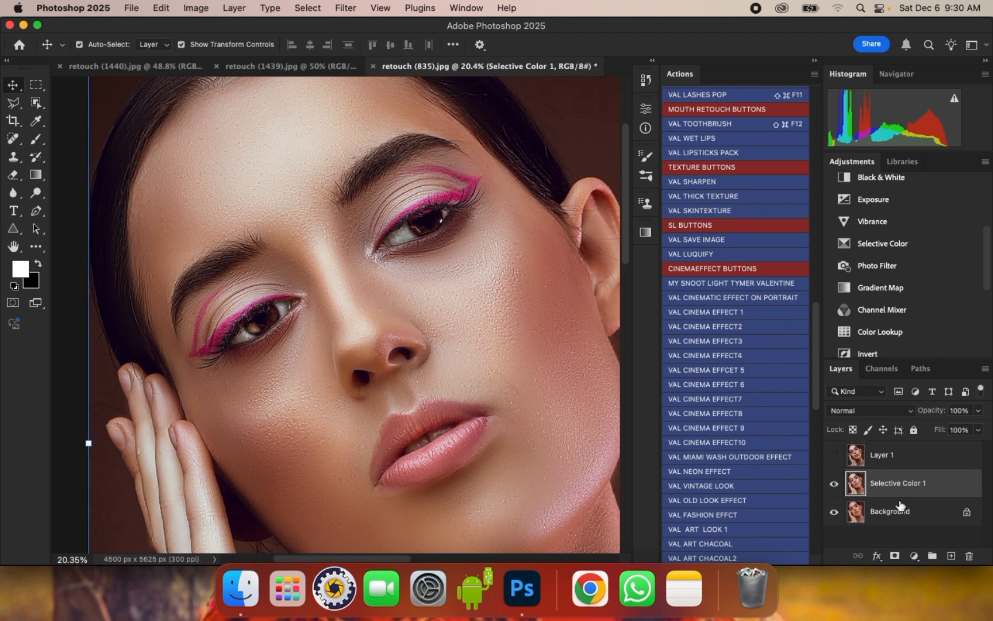
- Compare the original background with the finished retouch by repeatedly hiding and showing the merged Selective Color 1 layer, and review more of the portrait
click(833, 484)
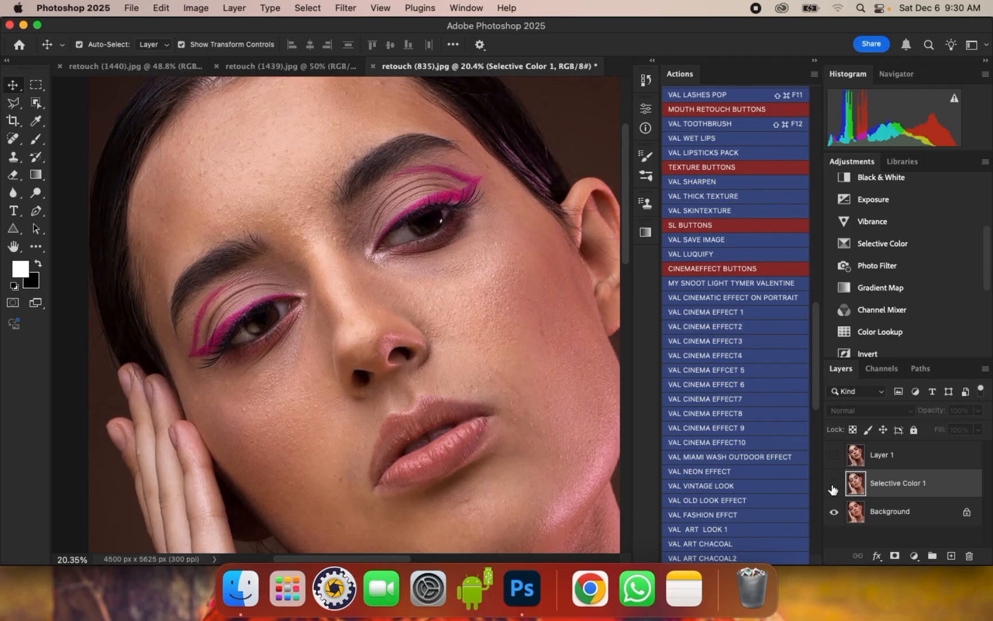
click(832, 485)
click(833, 485)
click(832, 485)
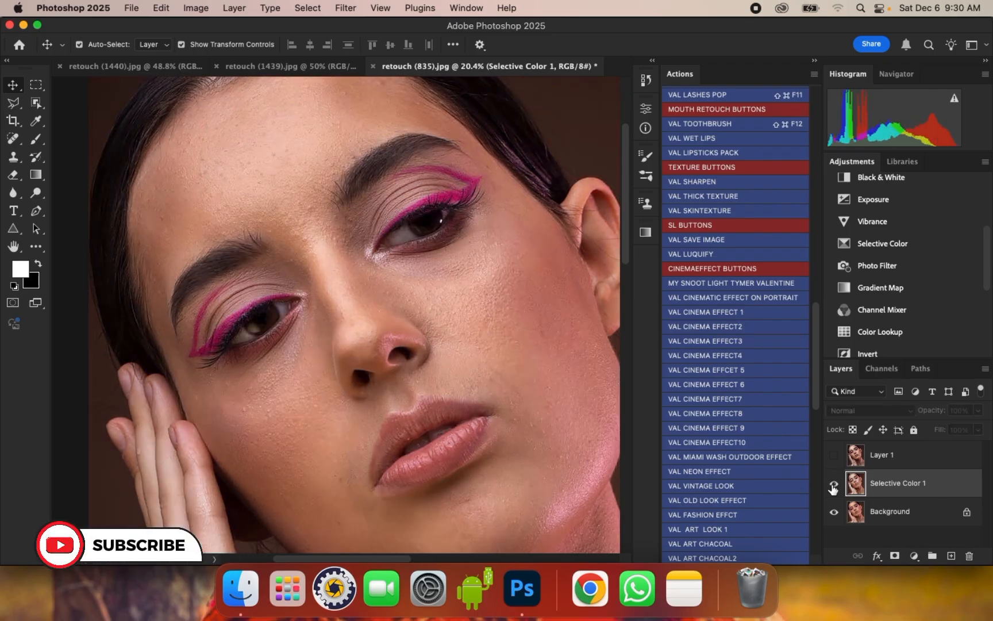
click(833, 485)
click(832, 485)
click(833, 486)
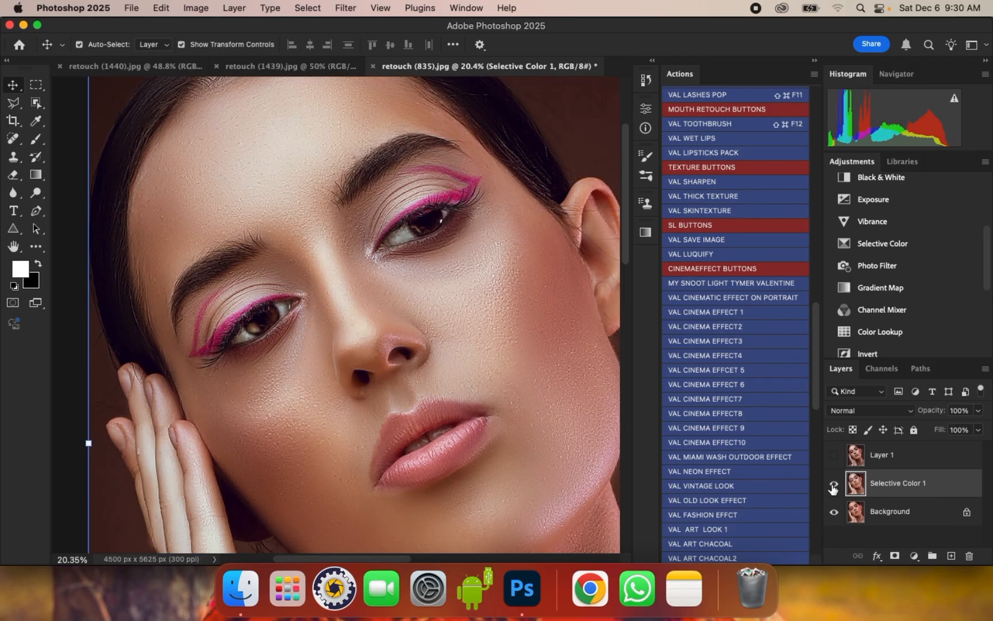
scroll(414, 247, down, 2)
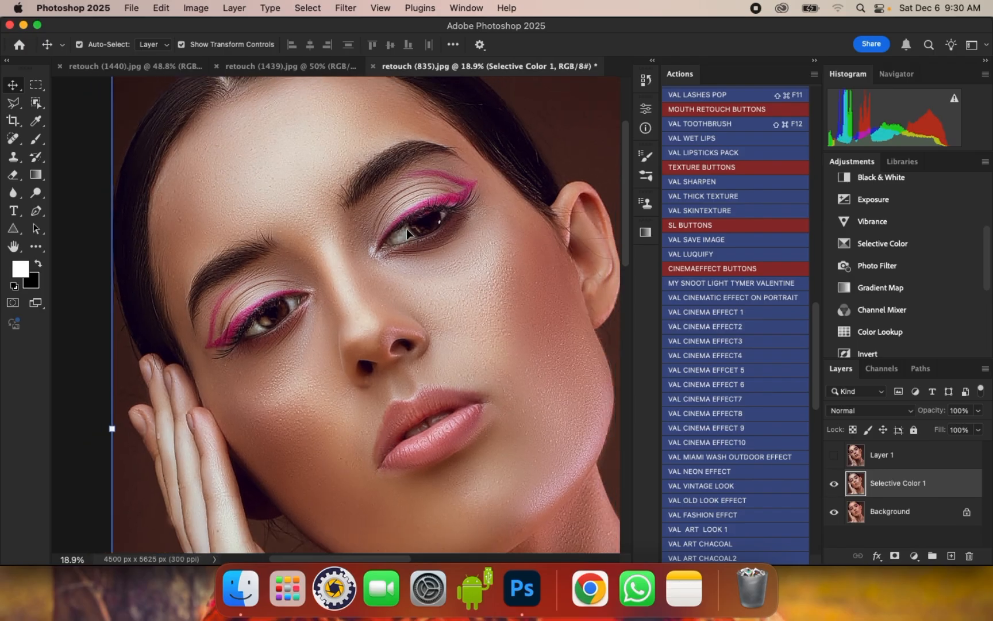
scroll(406, 226, down, 4)
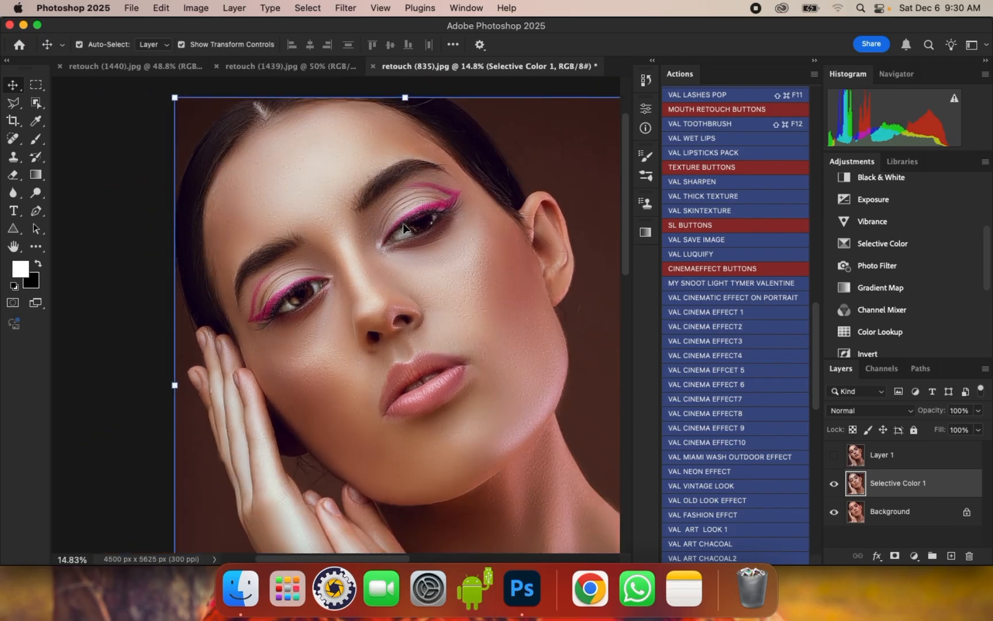